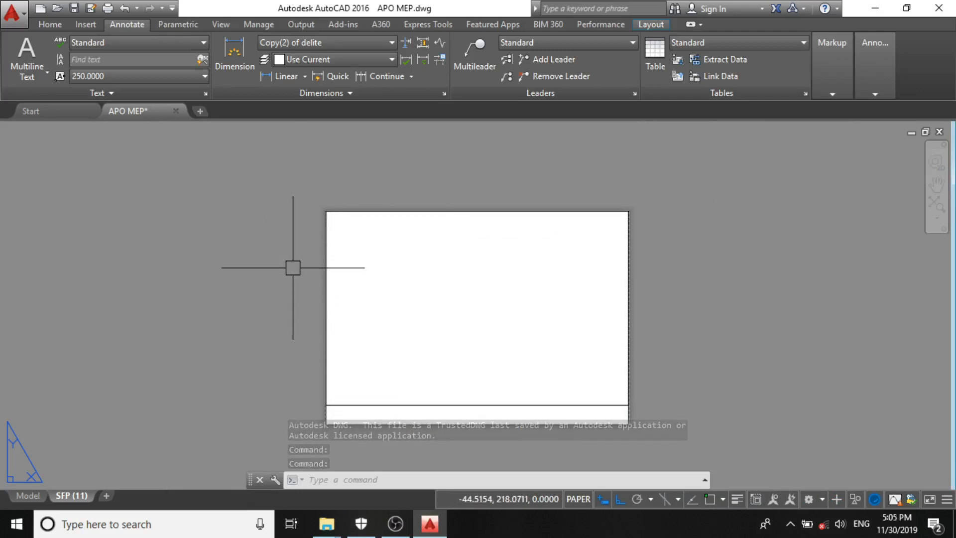
Step: Examine the sheet border and the empty strip along its lower edge, including both lower corners
{"action": "scroll", "coordinate": [618, 428], "scroll_direction": "up", "scroll_amount": 5}
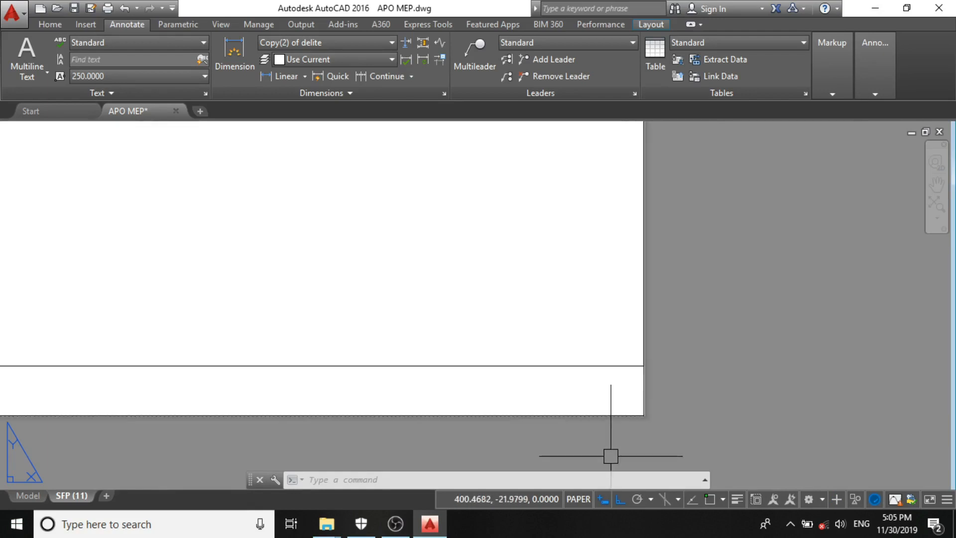
{"action": "scroll", "coordinate": [616, 443], "scroll_direction": "down", "scroll_amount": 2}
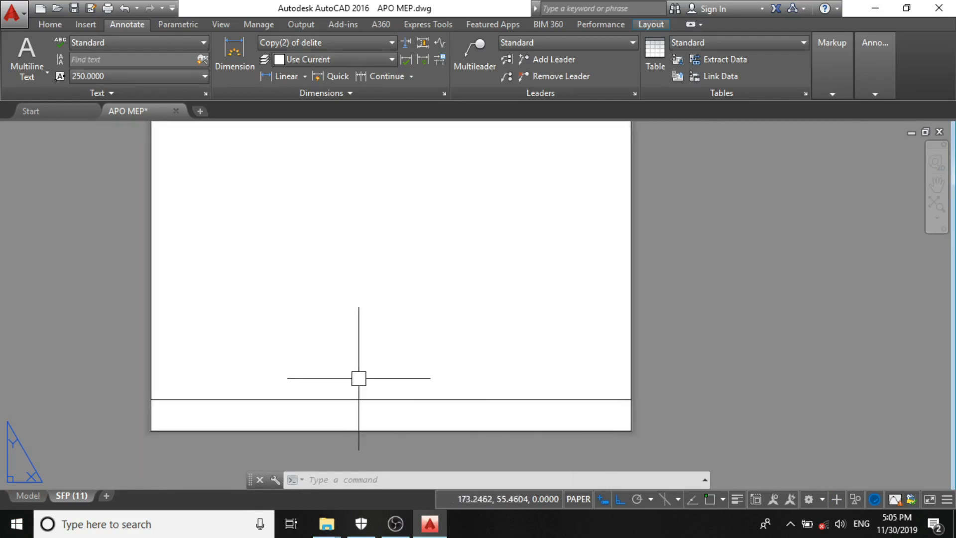
{"action": "scroll", "coordinate": [369, 388], "scroll_direction": "down", "scroll_amount": 1}
{"action": "scroll", "coordinate": [282, 417], "scroll_direction": "up", "scroll_amount": 1}
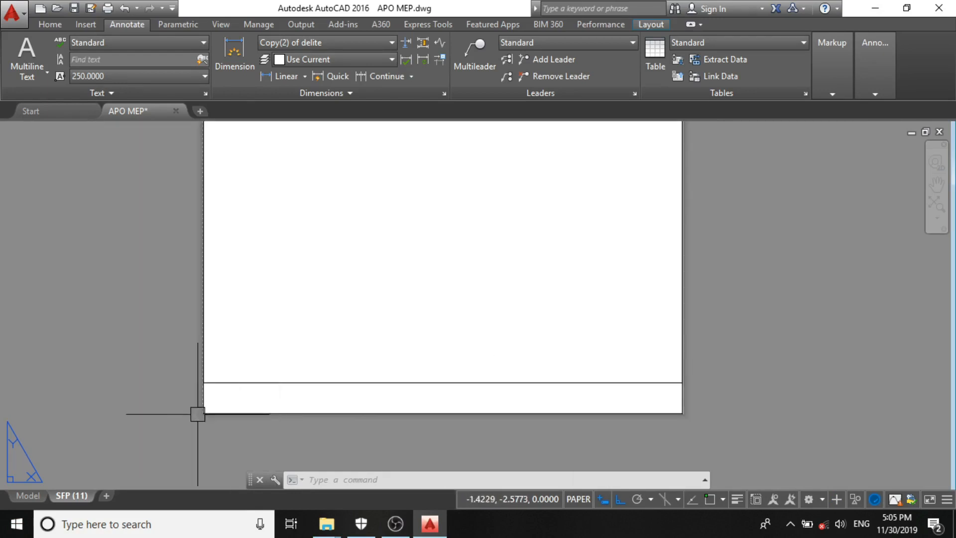
{"action": "scroll", "coordinate": [201, 417], "scroll_direction": "up", "scroll_amount": 2}
{"action": "scroll", "coordinate": [206, 367], "scroll_direction": "up", "scroll_amount": 1}
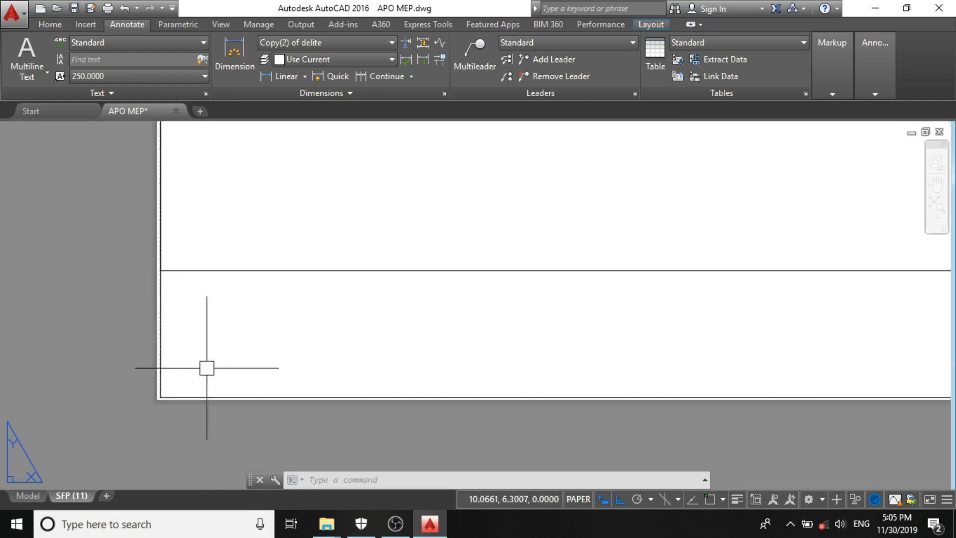
{"action": "scroll", "coordinate": [310, 325], "scroll_direction": "down", "scroll_amount": 4}
{"action": "scroll", "coordinate": [352, 295], "scroll_direction": "up", "scroll_amount": 2}
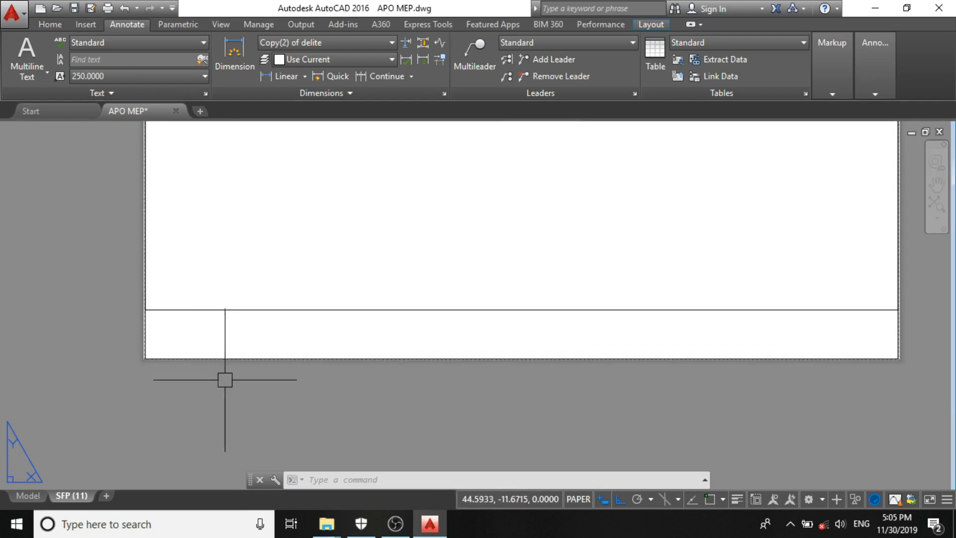
{"action": "scroll", "coordinate": [322, 367], "scroll_direction": "down", "scroll_amount": 4}
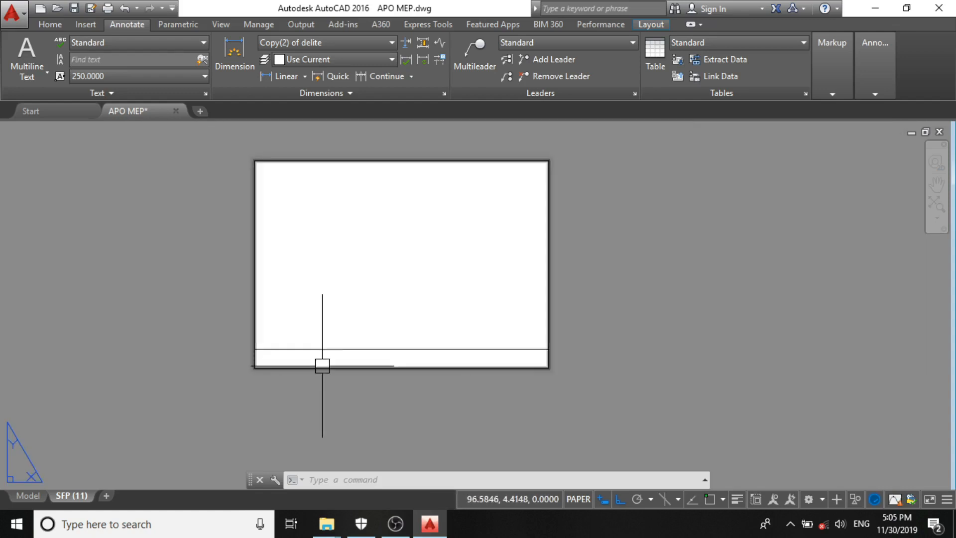
{"action": "scroll", "coordinate": [322, 366], "scroll_direction": "up", "scroll_amount": 2}
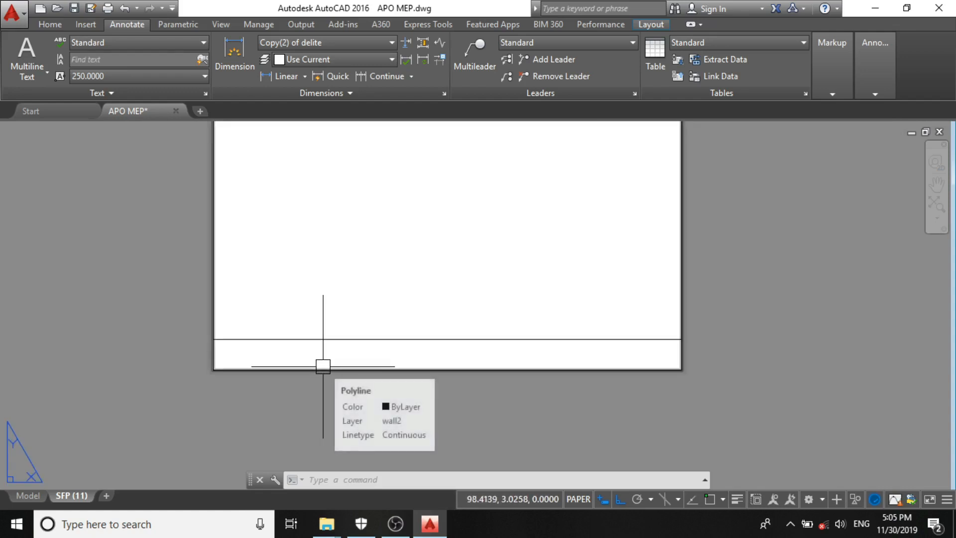
Step: Draw a vertical line near the left end of the bottom strip, from its upper edge to just past the lower border
{"action": "scroll", "coordinate": [323, 366], "scroll_direction": "up", "scroll_amount": 4}
{"action": "type", "text": "L"}
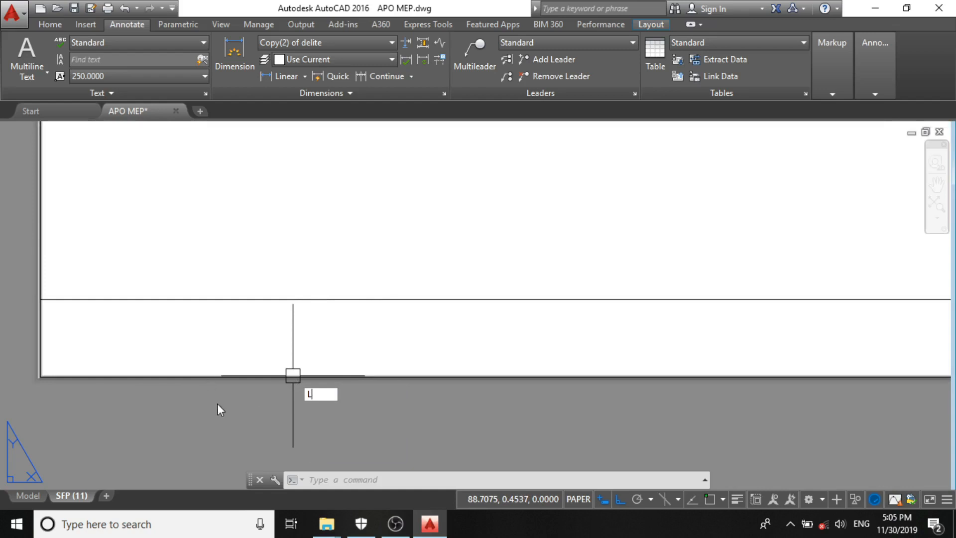
{"action": "left_click", "coordinate": [256, 296]}
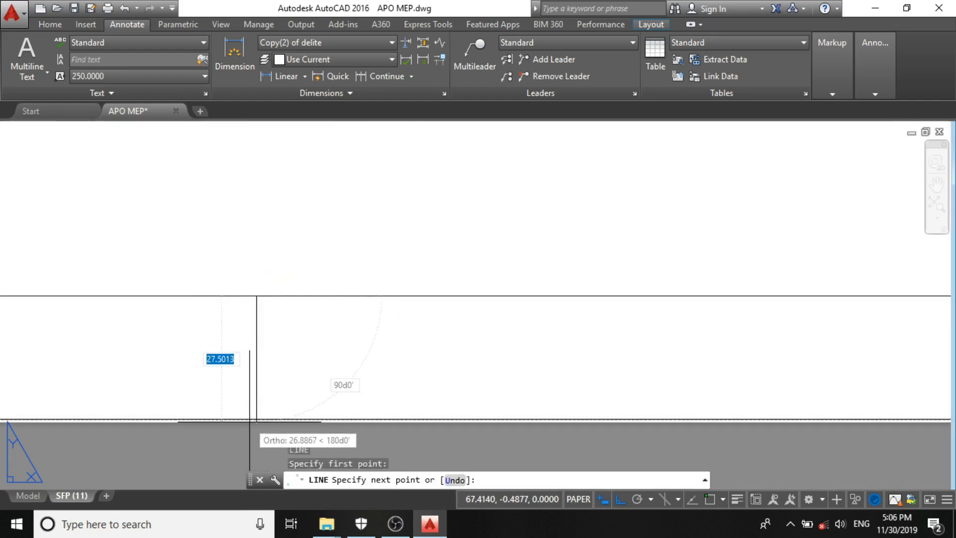
{"action": "scroll", "coordinate": [250, 421], "scroll_direction": "up", "scroll_amount": 2}
{"action": "left_click", "coordinate": [248, 436]}
{"action": "key", "text": "Escape"}
{"action": "scroll", "coordinate": [262, 397], "scroll_direction": "down", "scroll_amount": 2}
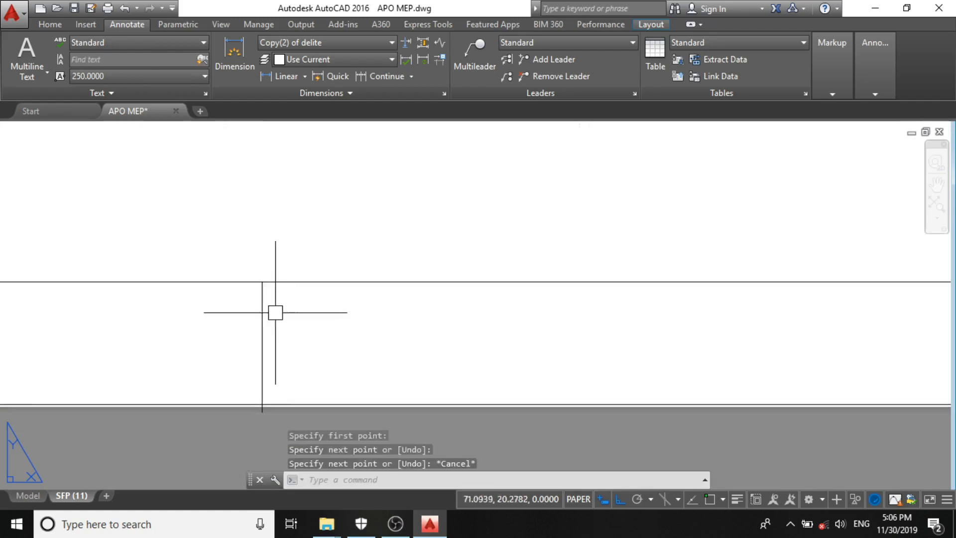
Step: Stretch the upper end of the vertical line past the strip's upper edge
{"action": "left_click", "coordinate": [255, 322]}
{"action": "left_click", "coordinate": [264, 309]}
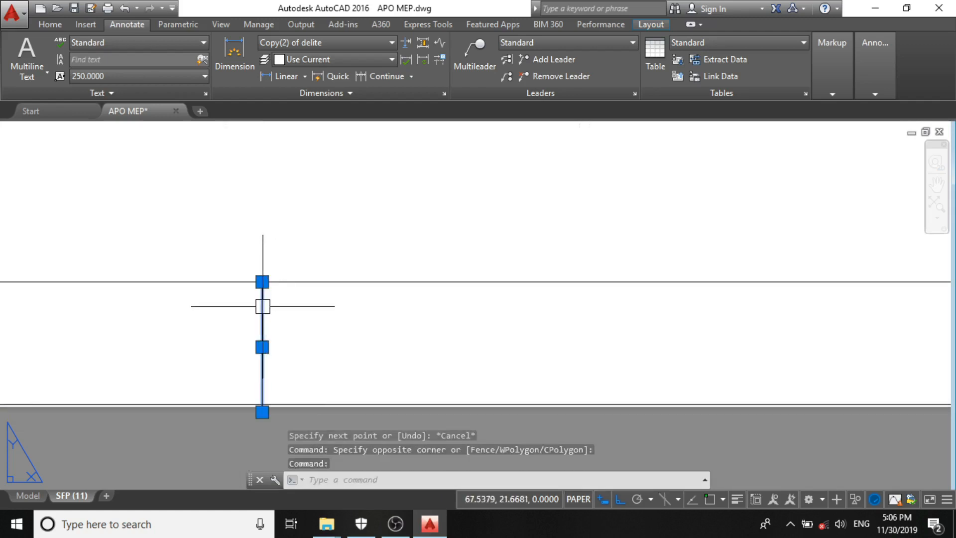
{"action": "left_click", "coordinate": [262, 282]}
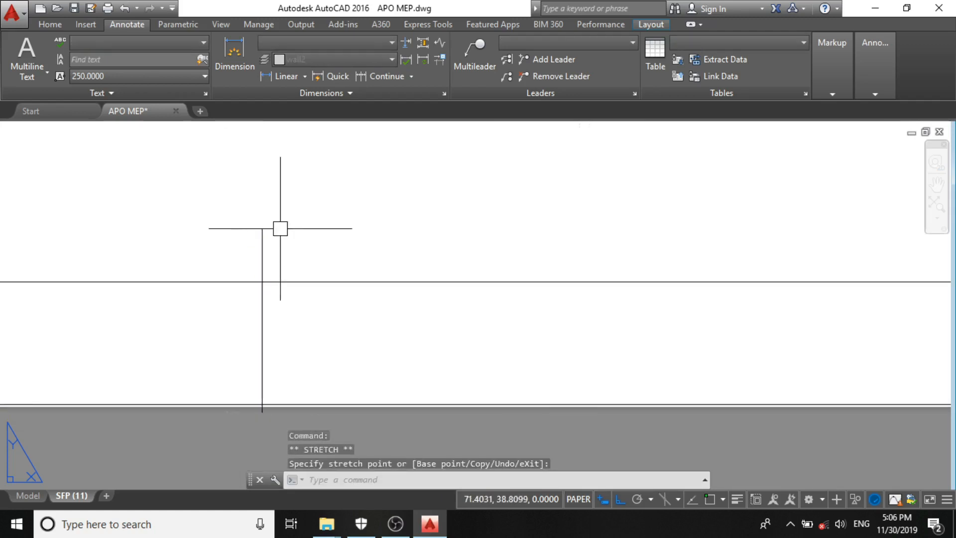
{"action": "key", "text": "Escape"}
{"action": "key", "text": "Escape"}
Step: Trim both overhanging ends of the vertical line back to the strip's upper edge and the lower border
{"action": "type", "text": "r"}
{"action": "key", "text": "Return"}
{"action": "key", "text": "Return"}
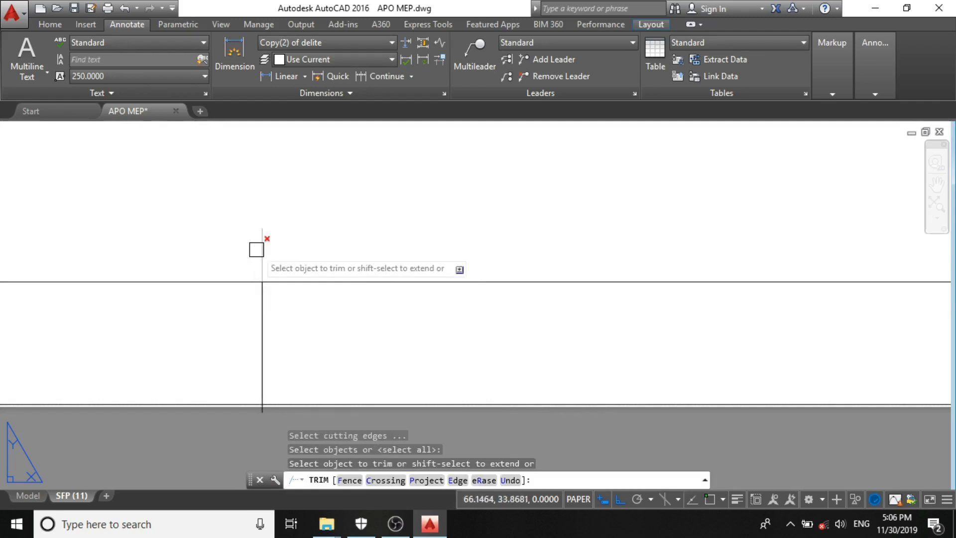
{"action": "left_click", "coordinate": [257, 249]}
{"action": "scroll", "coordinate": [257, 250], "scroll_direction": "down", "scroll_amount": 4}
{"action": "scroll", "coordinate": [259, 294], "scroll_direction": "up", "scroll_amount": 6}
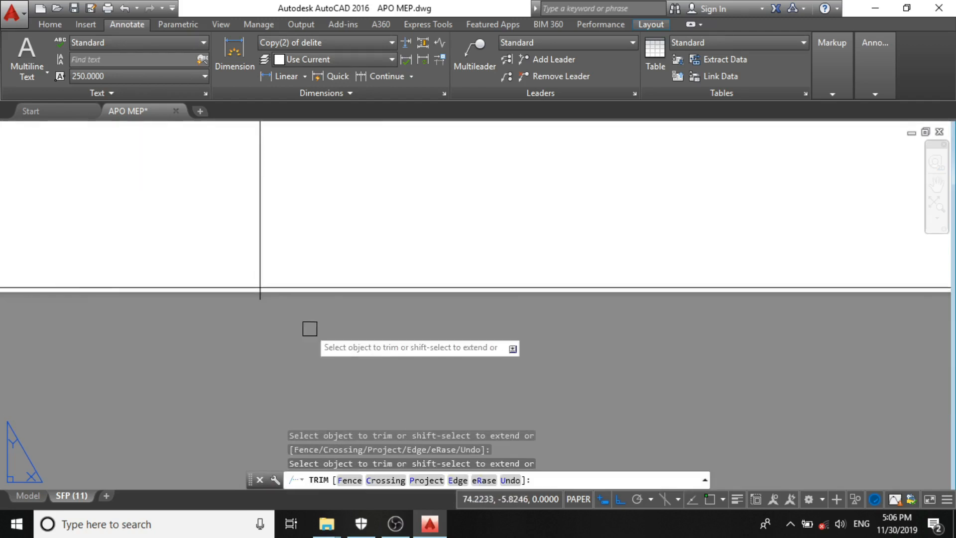
{"action": "scroll", "coordinate": [258, 300], "scroll_direction": "up", "scroll_amount": 5}
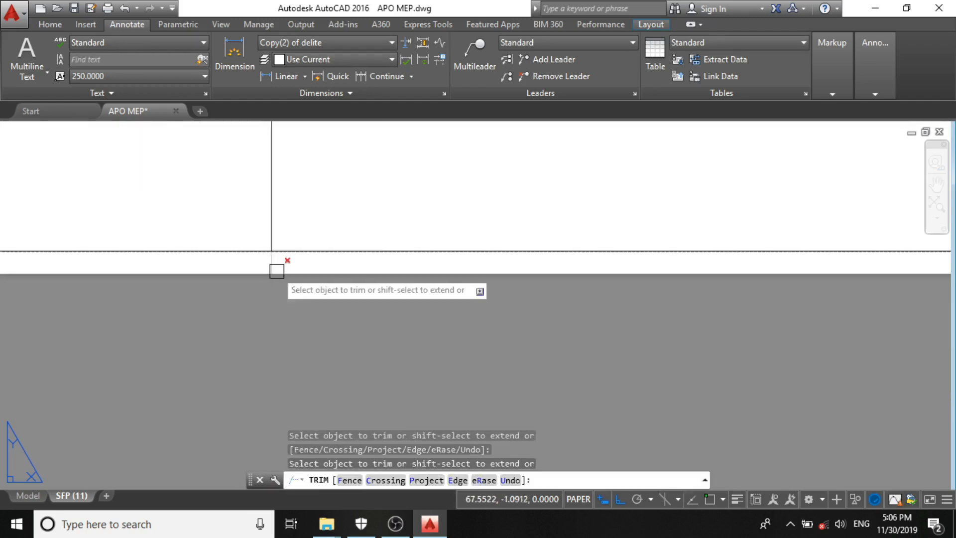
{"action": "left_click", "coordinate": [277, 271]}
{"action": "key", "text": "Escape"}
Step: Copy the trimmed vertical line to five more positions to the right, dividing the bottom strip into compartments
{"action": "scroll", "coordinate": [276, 347], "scroll_direction": "down", "scroll_amount": 5}
{"action": "left_click", "coordinate": [274, 292]}
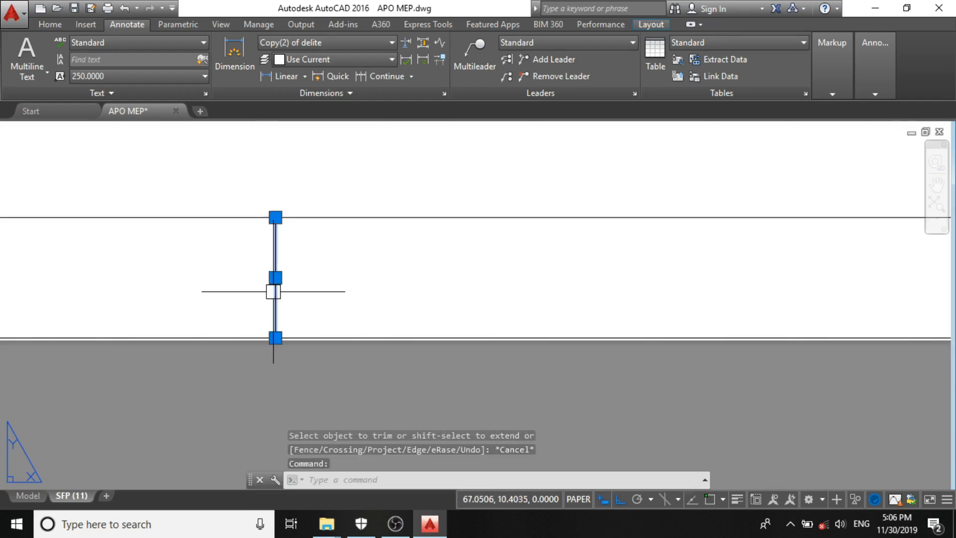
{"action": "type", "text": "CP"}
{"action": "key", "text": "Return"}
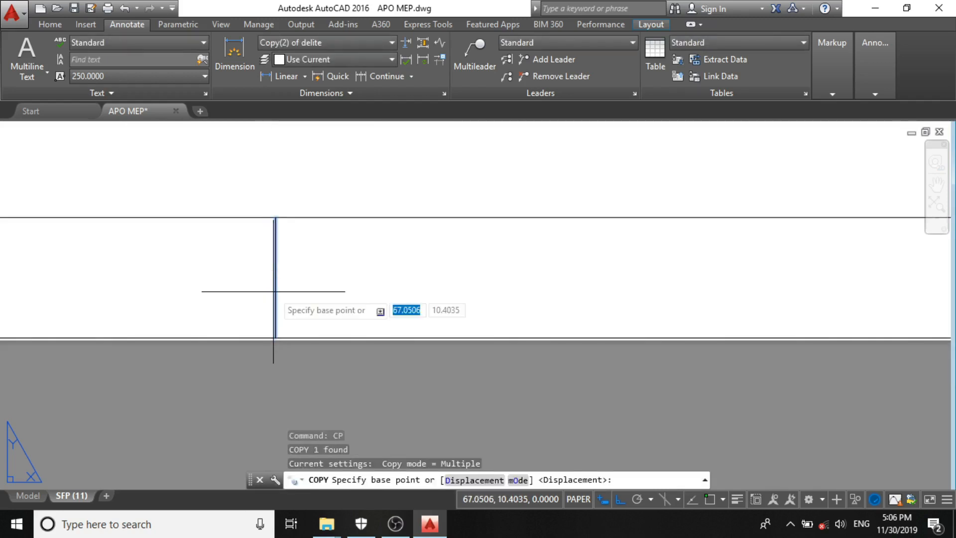
{"action": "left_click", "coordinate": [274, 291]}
{"action": "scroll", "coordinate": [274, 291], "scroll_direction": "down", "scroll_amount": 4}
{"action": "scroll", "coordinate": [319, 275], "scroll_direction": "up", "scroll_amount": 2}
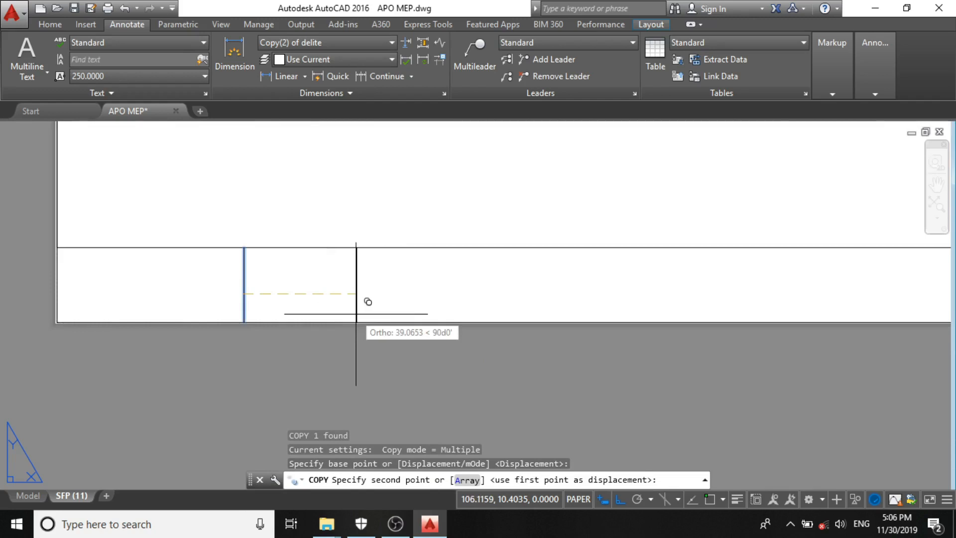
{"action": "left_click", "coordinate": [412, 319]}
{"action": "scroll", "coordinate": [347, 334], "scroll_direction": "down", "scroll_amount": 2}
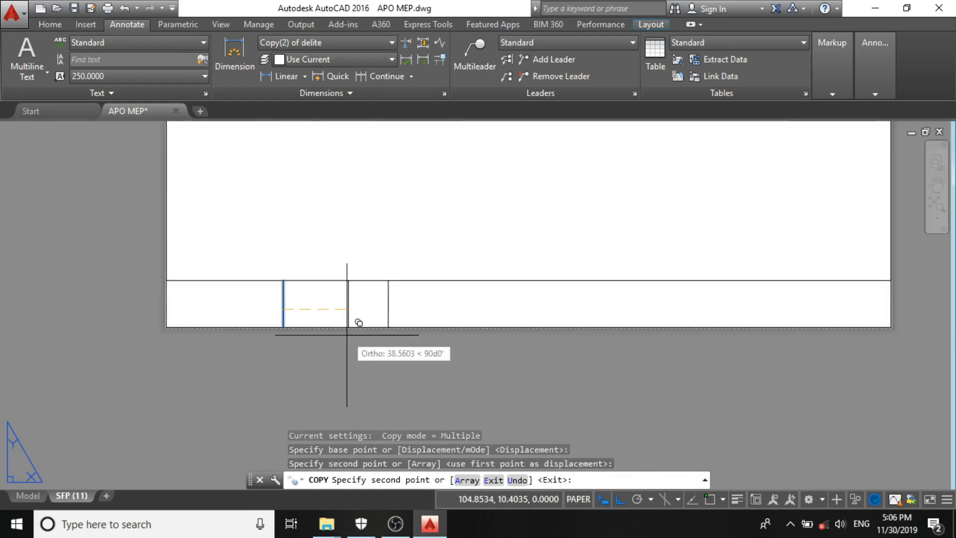
{"action": "left_click", "coordinate": [516, 336]}
{"action": "left_click", "coordinate": [643, 350]}
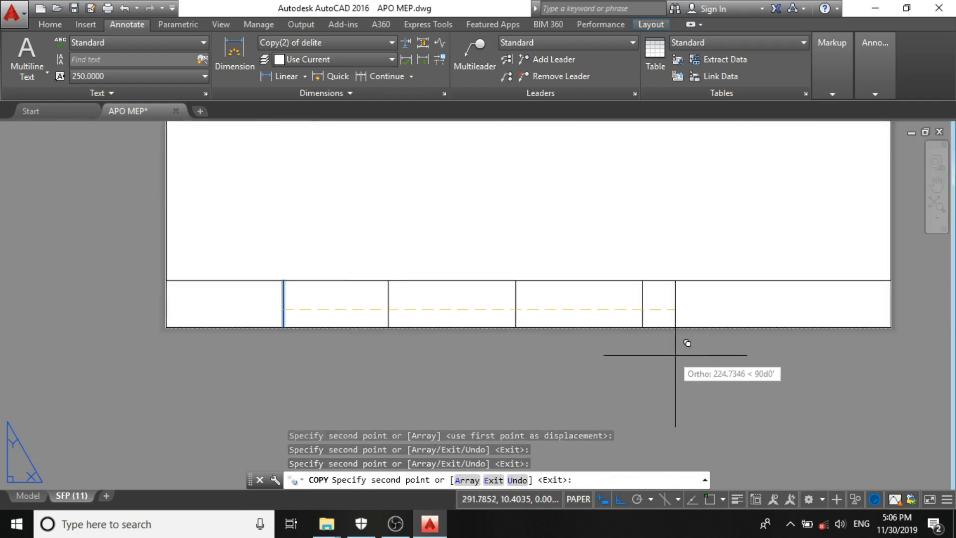
{"action": "left_click", "coordinate": [751, 355]}
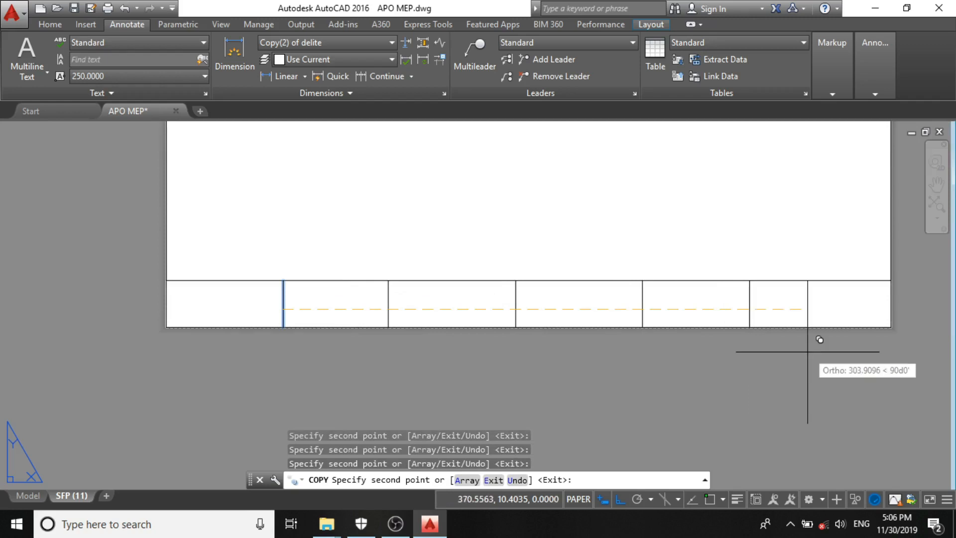
{"action": "key", "text": "Escape"}
Step: Stretch the horizontal edge above the divider lines upward by about 10 units
{"action": "scroll", "coordinate": [247, 273], "scroll_direction": "up", "scroll_amount": 2}
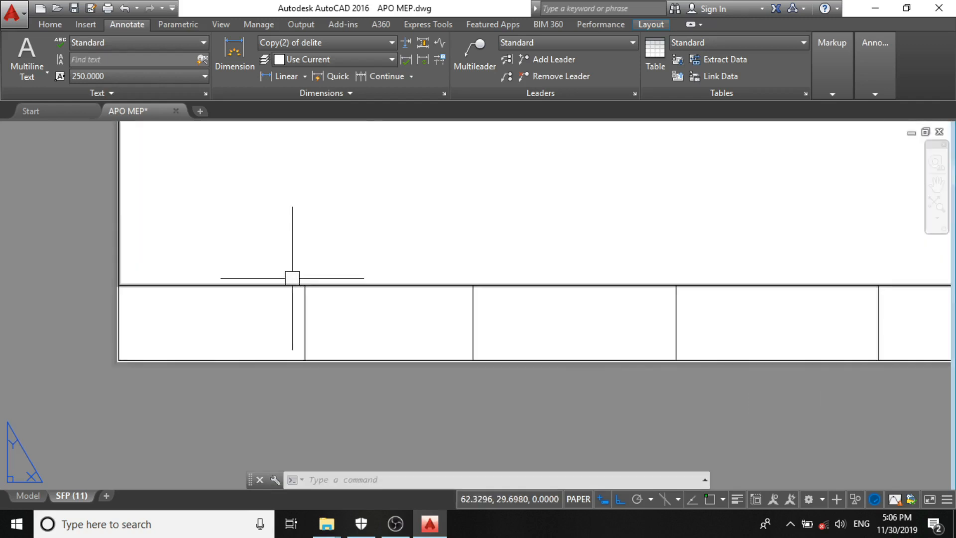
{"action": "left_click", "coordinate": [289, 284]}
{"action": "scroll", "coordinate": [284, 285], "scroll_direction": "down", "scroll_amount": 2}
{"action": "scroll", "coordinate": [559, 286], "scroll_direction": "up", "scroll_amount": 2}
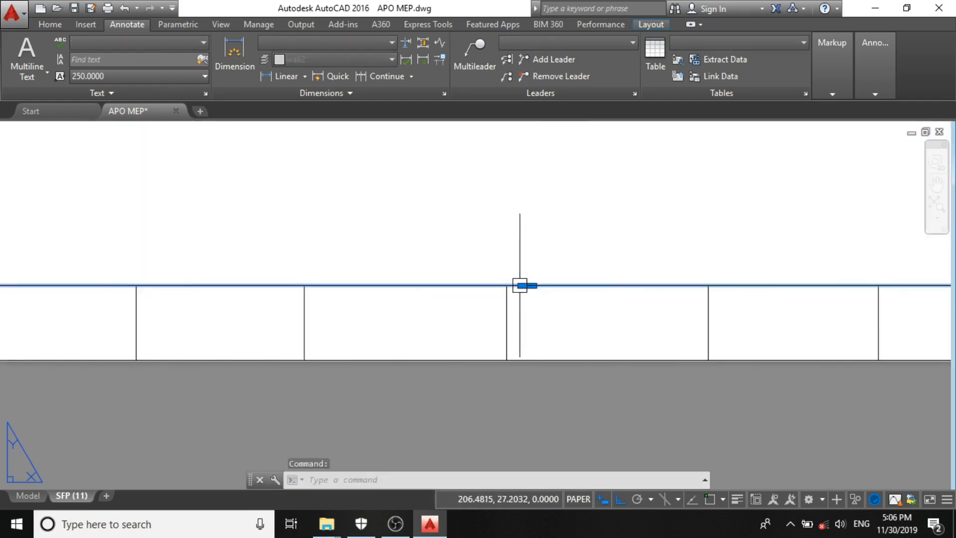
{"action": "left_click", "coordinate": [521, 285]}
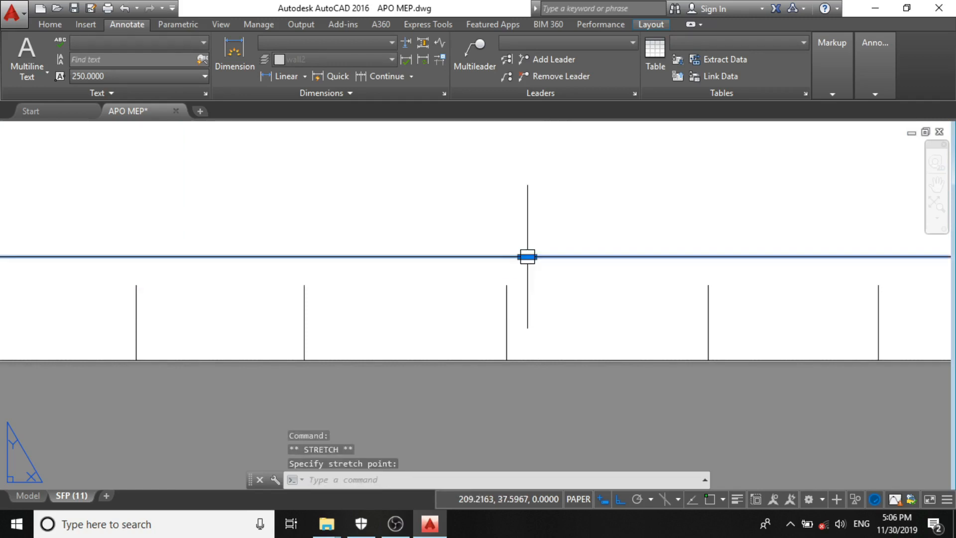
{"action": "key", "text": "Escape"}
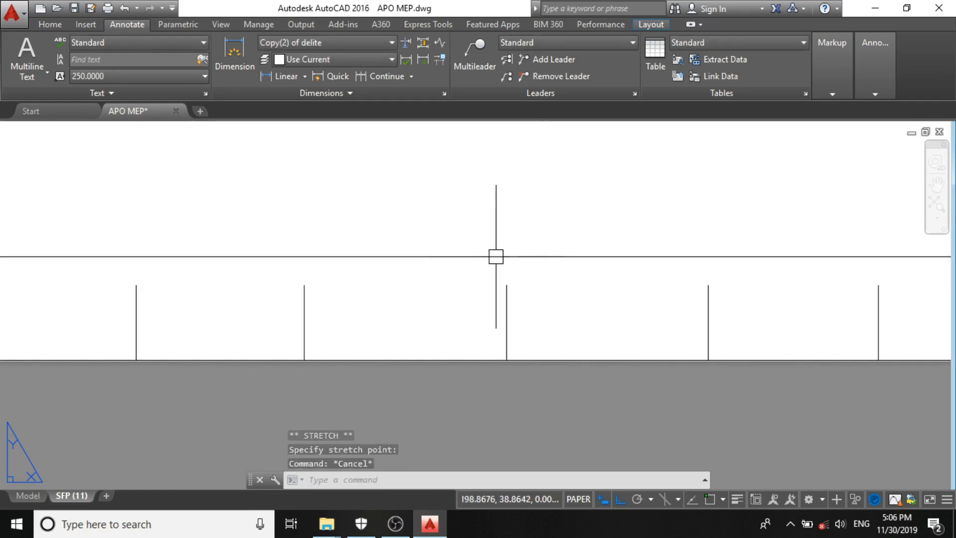
Step: Explode the upper frame polyline into separate lines
{"action": "scroll", "coordinate": [489, 276], "scroll_direction": "down", "scroll_amount": 2}
{"action": "left_click", "coordinate": [496, 267]}
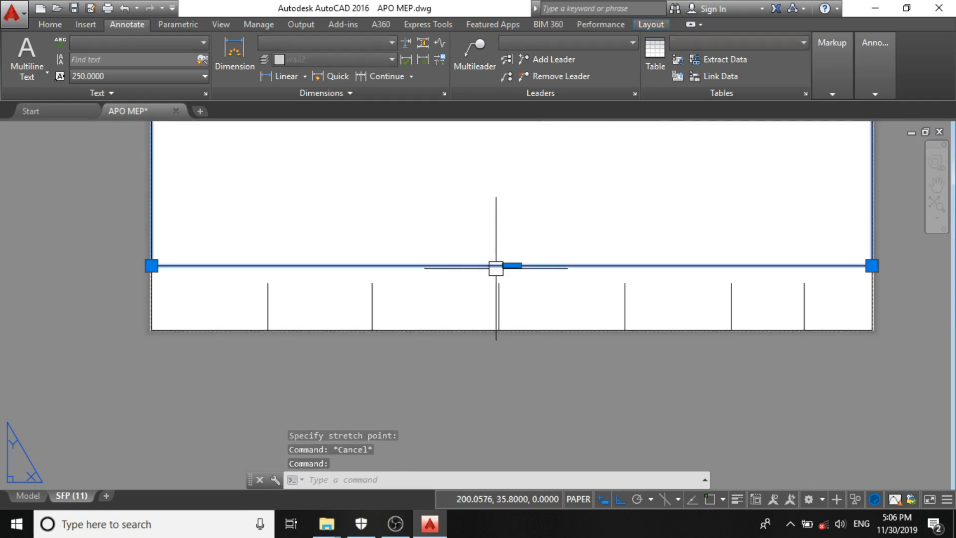
{"action": "scroll", "coordinate": [497, 268], "scroll_direction": "up", "scroll_amount": 2}
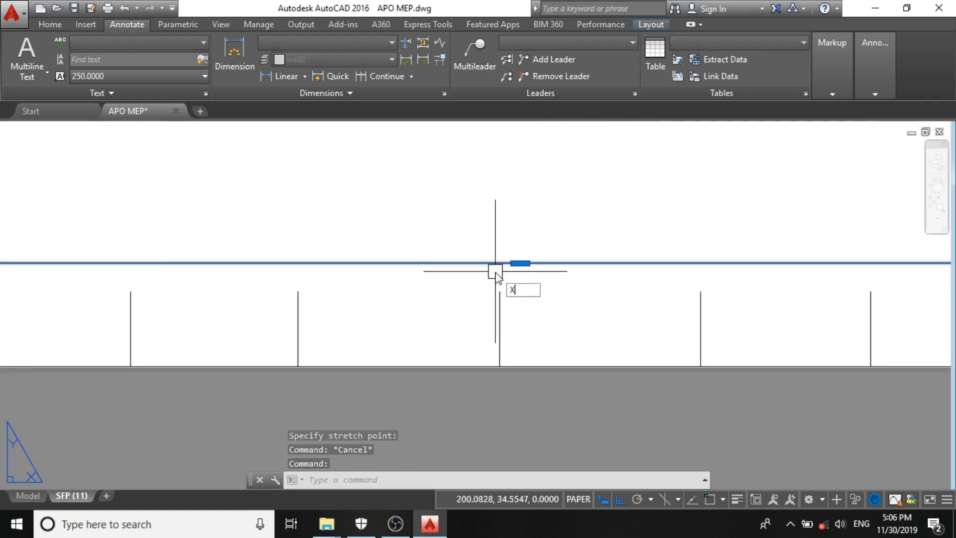
{"action": "key", "text": "Return"}
Step: Copy the upper frame's bottom edge about 10.5 units straight down, onto the tops of the vertical dividers
{"action": "left_click", "coordinate": [477, 262]}
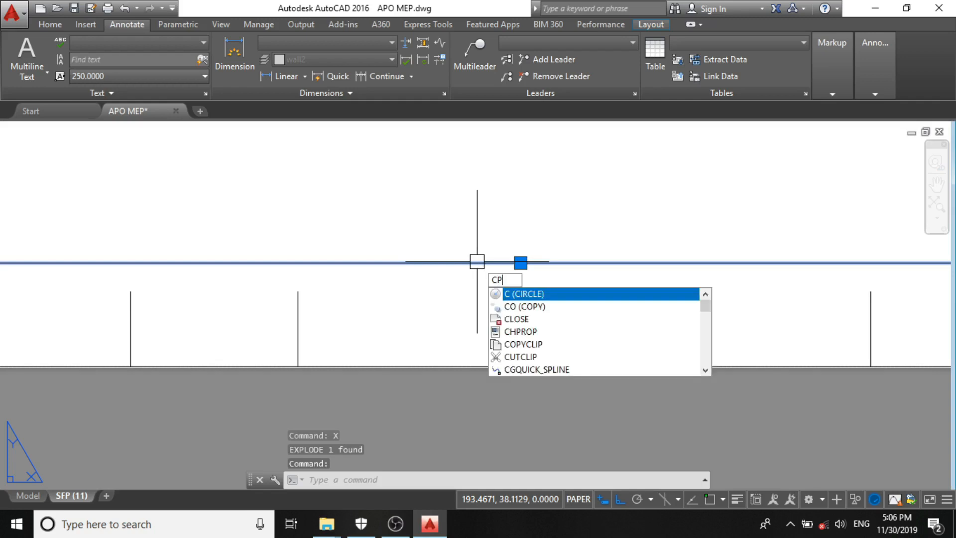
{"action": "type", "text": "CP"}
{"action": "key", "text": "Return"}
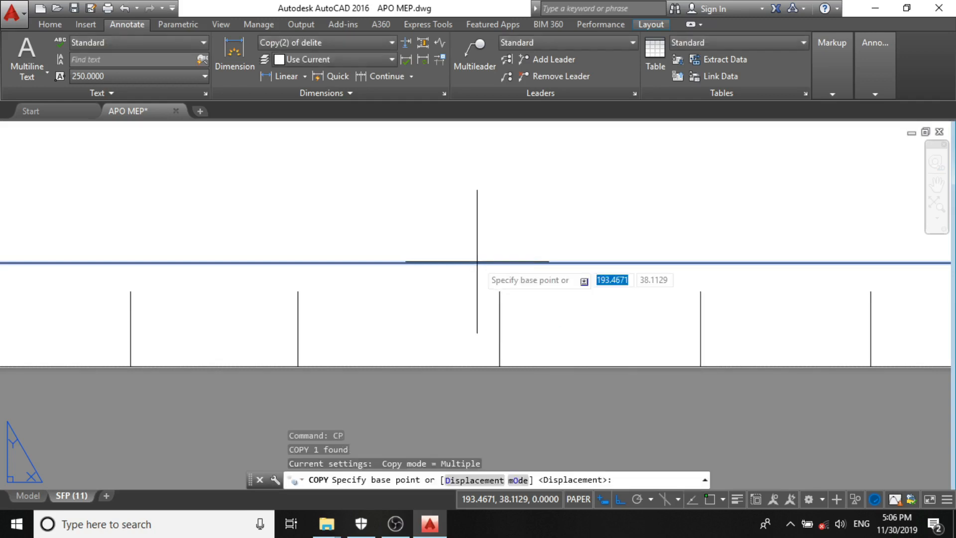
{"action": "left_click", "coordinate": [503, 262]}
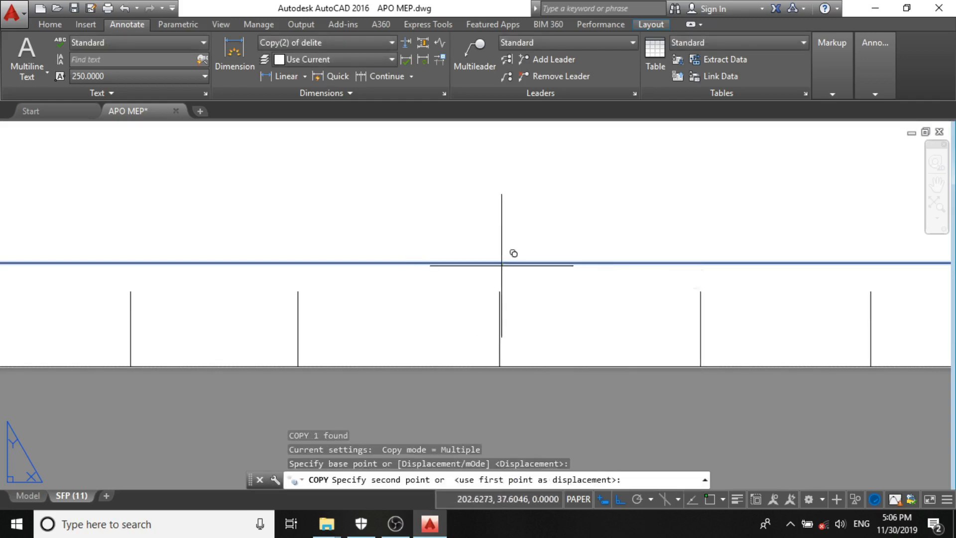
{"action": "scroll", "coordinate": [516, 289], "scroll_direction": "up", "scroll_amount": 4}
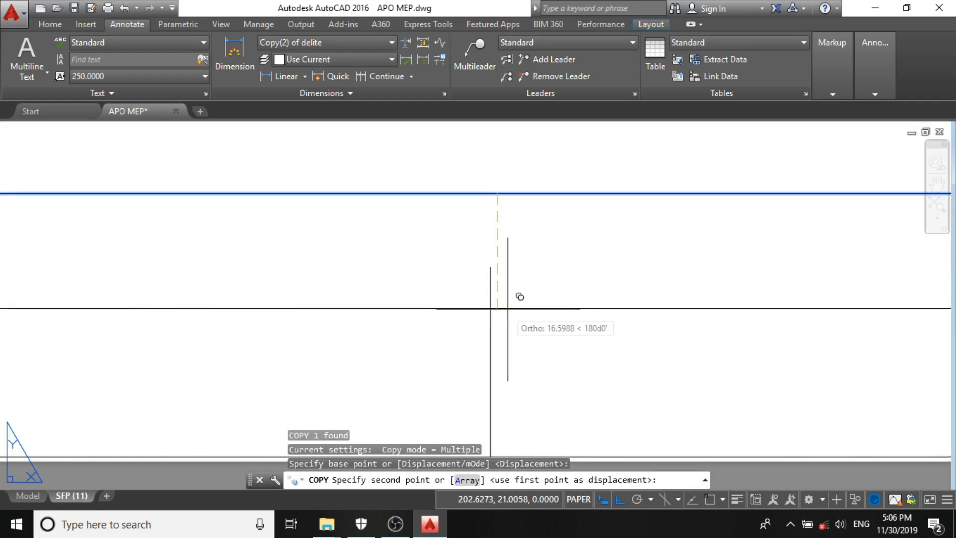
{"action": "left_click", "coordinate": [529, 267]}
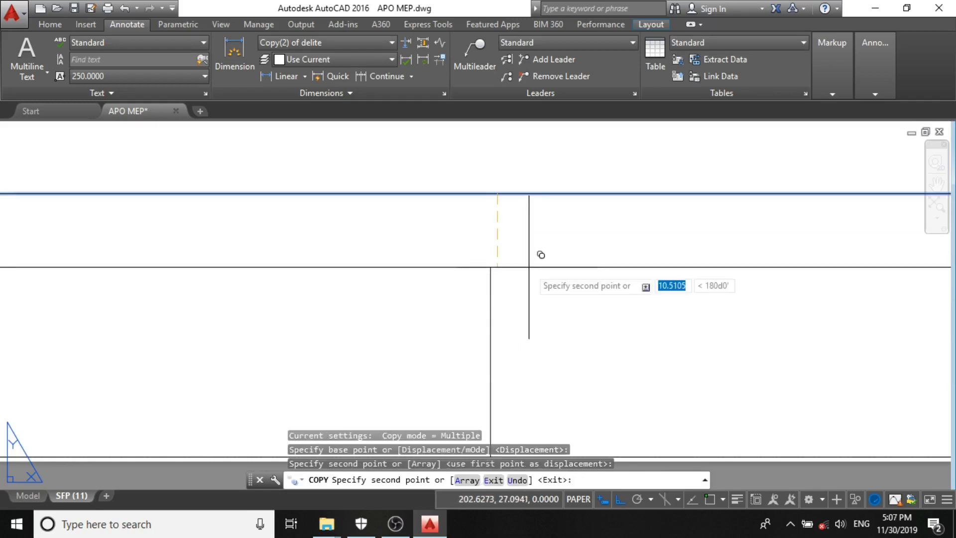
{"action": "key", "text": "Escape"}
Step: Extend the six vertical dividers upward through the copied horizontal line to the upper edge of the title block strip
{"action": "scroll", "coordinate": [501, 272], "scroll_direction": "down", "scroll_amount": 3}
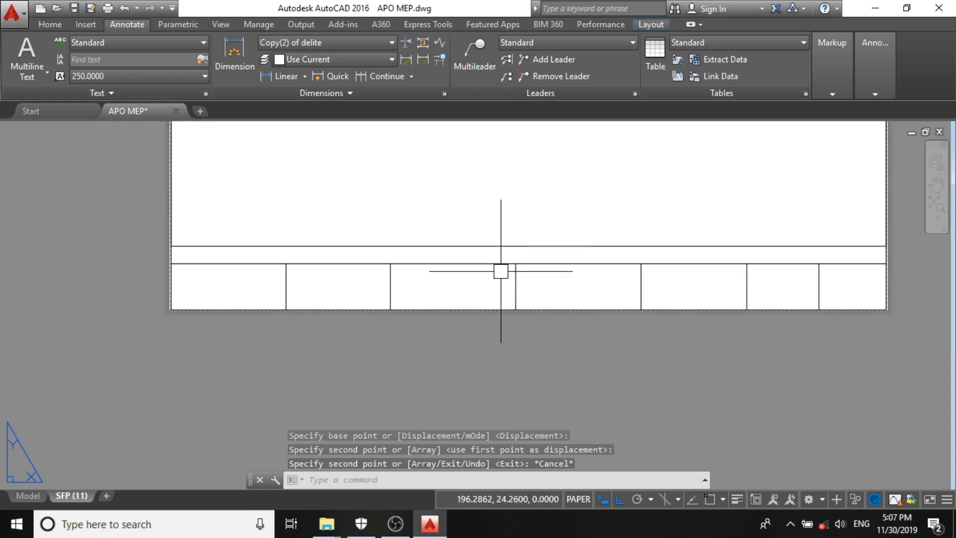
{"action": "scroll", "coordinate": [288, 305], "scroll_direction": "up", "scroll_amount": 4}
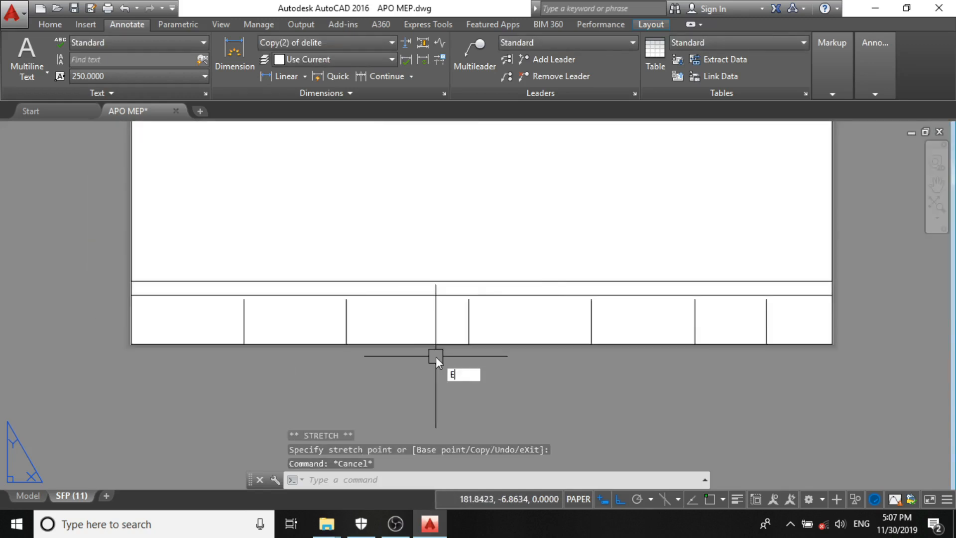
{"action": "type", "text": "X"}
{"action": "key", "text": "Return"}
{"action": "key", "text": "Return"}
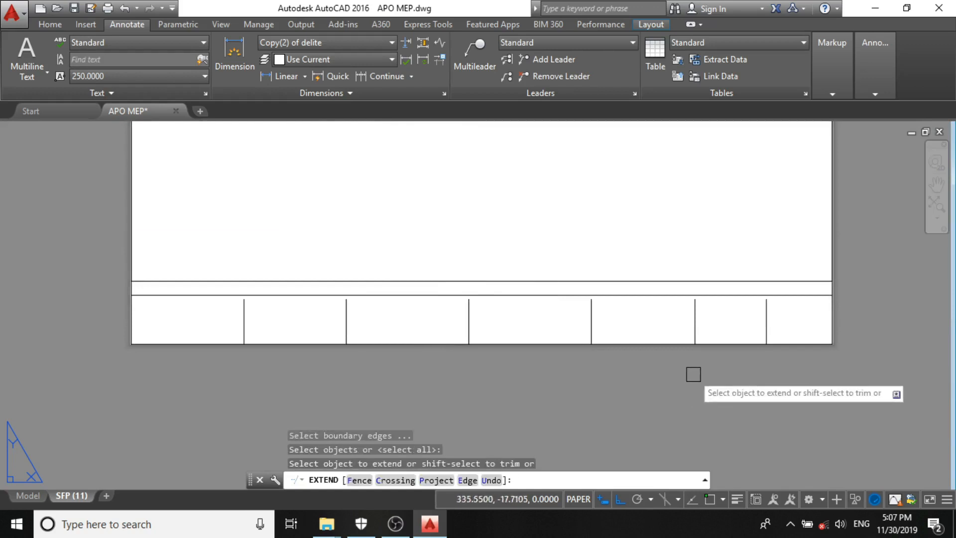
{"action": "left_click", "coordinate": [789, 321]}
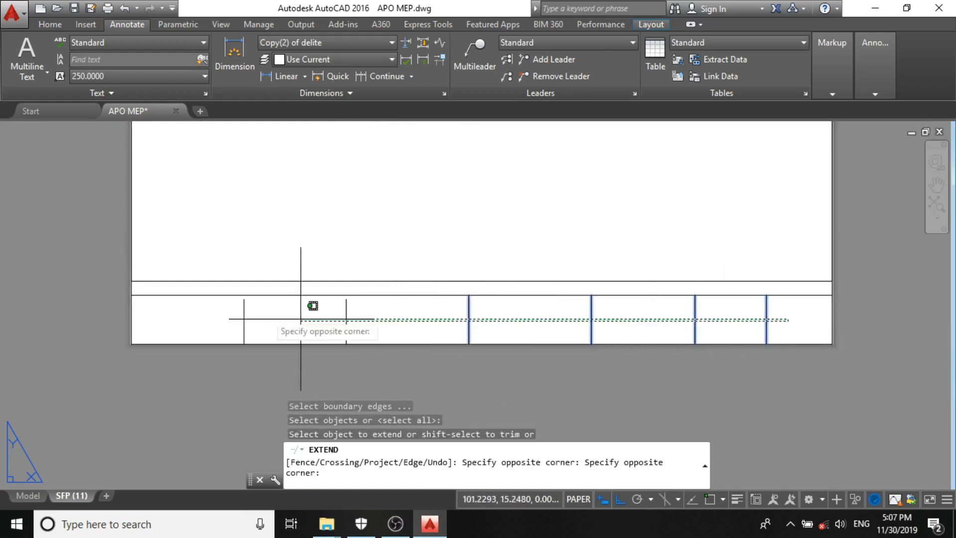
{"action": "left_click", "coordinate": [182, 322]}
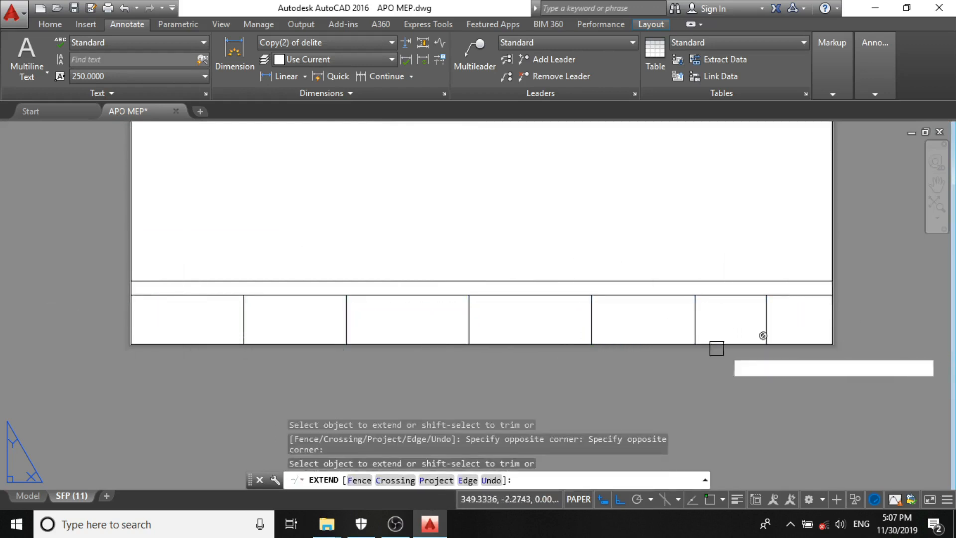
{"action": "left_click", "coordinate": [791, 321]}
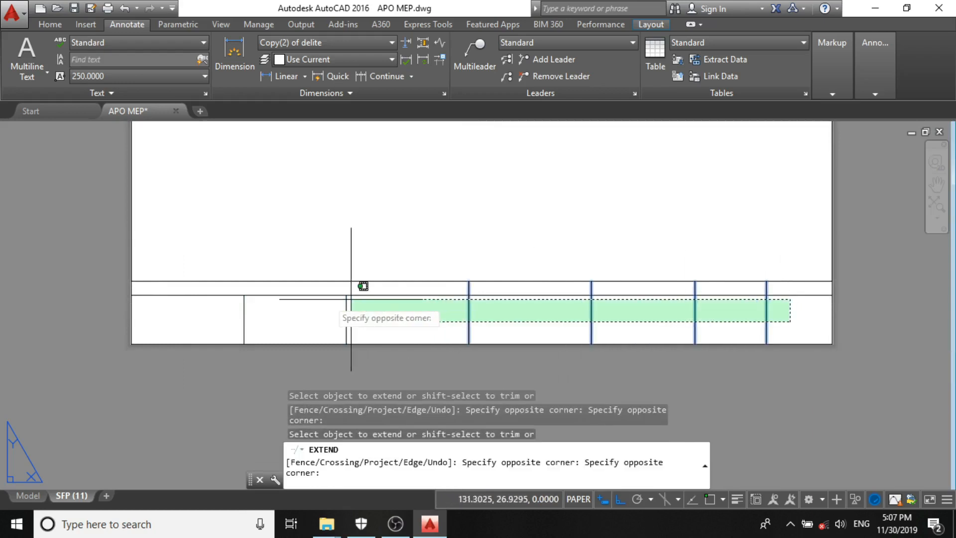
{"action": "left_click", "coordinate": [219, 294]}
{"action": "key", "text": "Escape"}
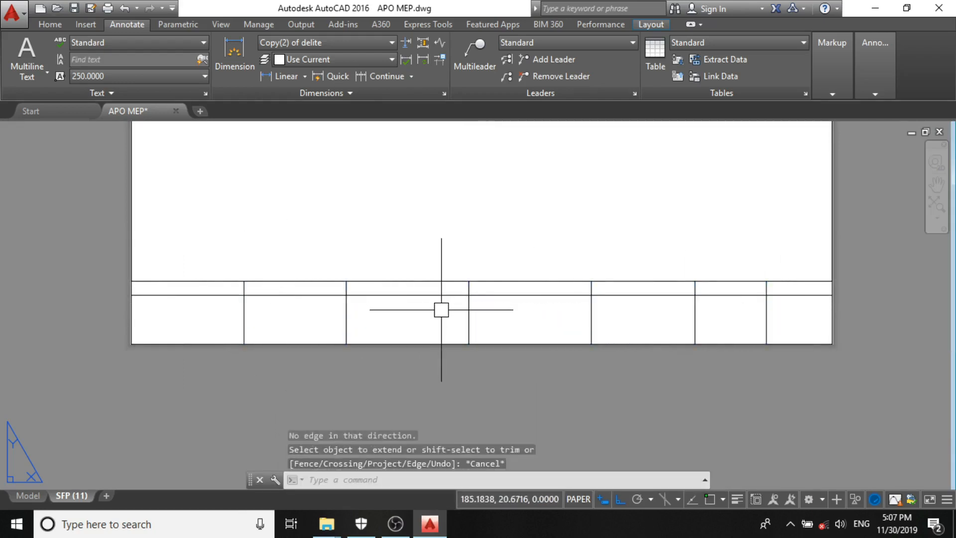
Step: Add the multiline text "PROJECT TITLE" in the first header cell of the title block
{"action": "scroll", "coordinate": [321, 373], "scroll_direction": "down", "scroll_amount": 2}
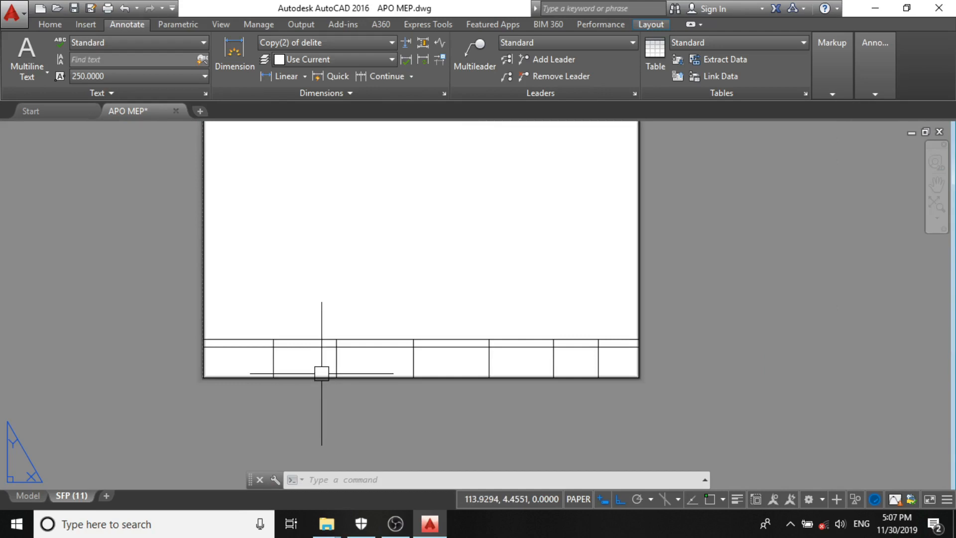
{"action": "scroll", "coordinate": [294, 354], "scroll_direction": "up", "scroll_amount": 3}
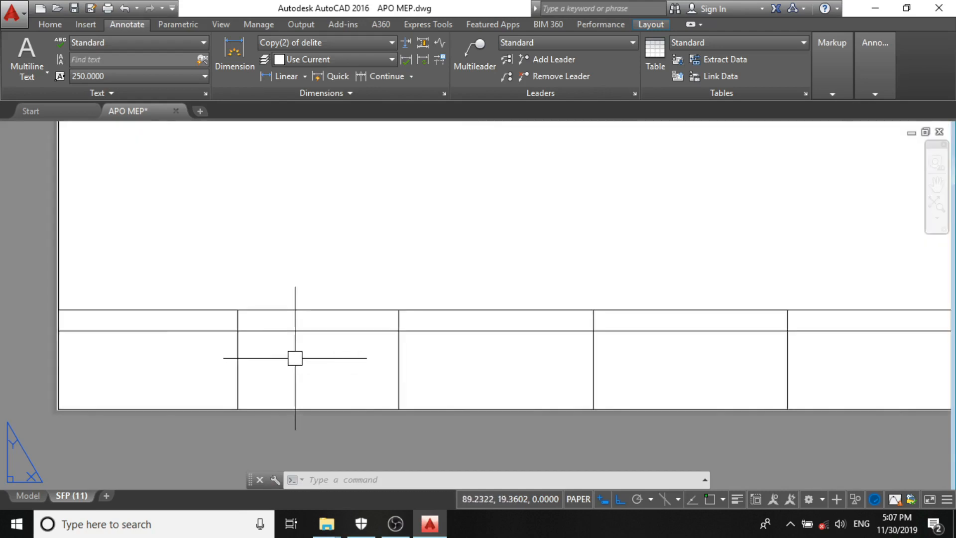
{"action": "left_click", "coordinate": [29, 48]}
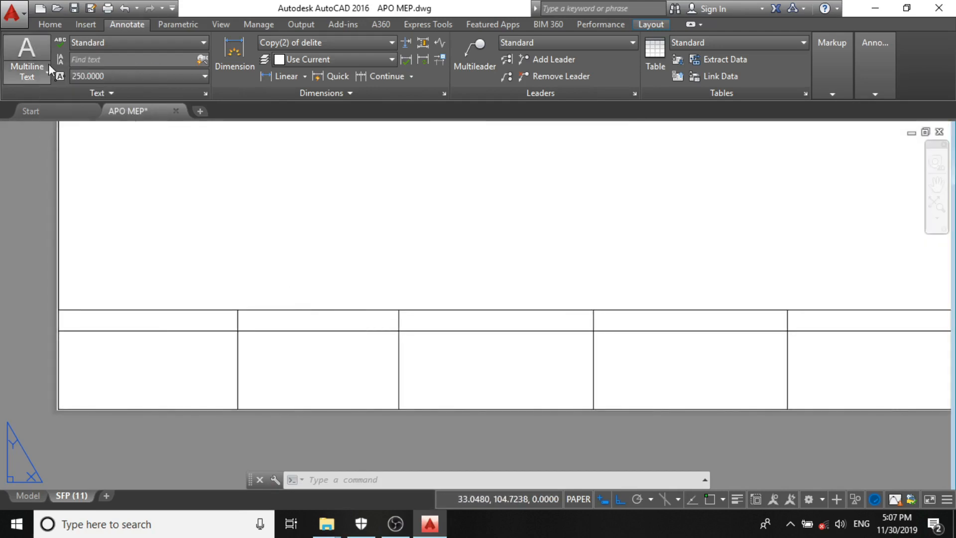
{"action": "scroll", "coordinate": [95, 333], "scroll_direction": "up", "scroll_amount": 2}
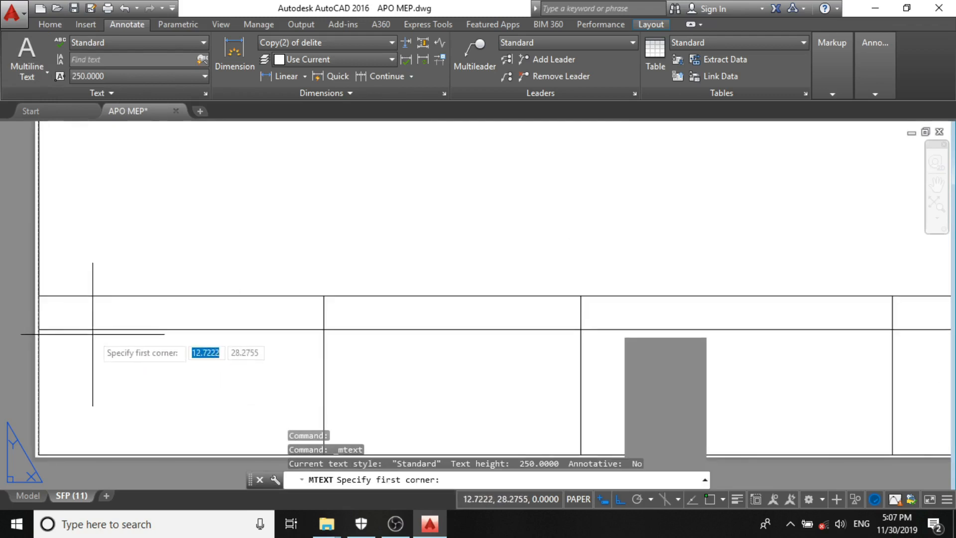
{"action": "left_click", "coordinate": [115, 305]}
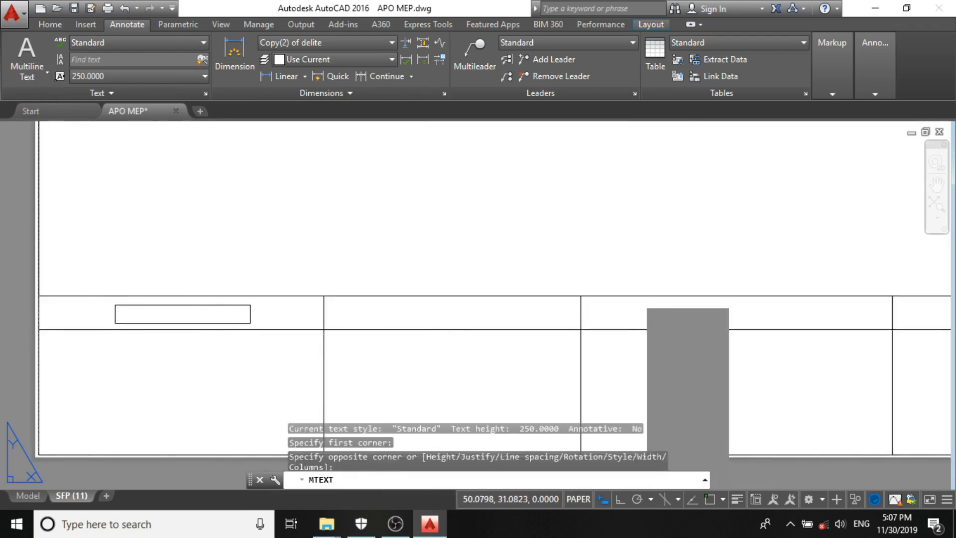
{"action": "left_click", "coordinate": [250, 323]}
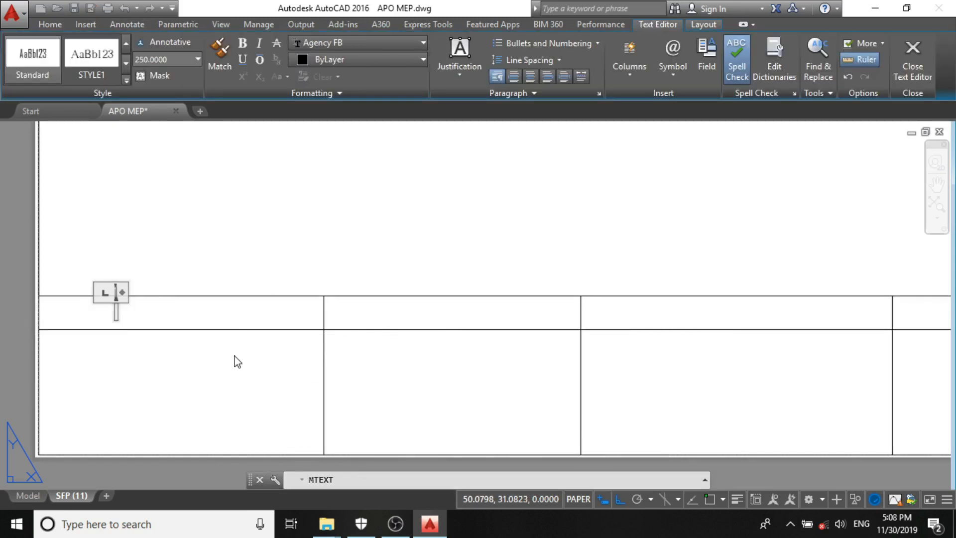
{"action": "type", "text": "PROJECT"}
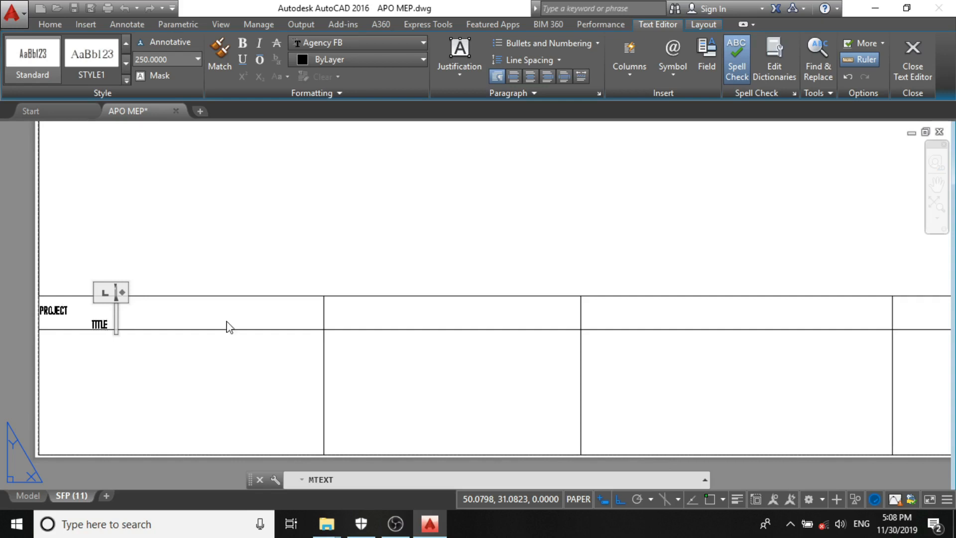
{"action": "left_click", "coordinate": [357, 267]}
Step: Scale the oversized PROJECT TITLE text by a factor of .05
{"action": "scroll", "coordinate": [293, 284], "scroll_direction": "down", "scroll_amount": 10}
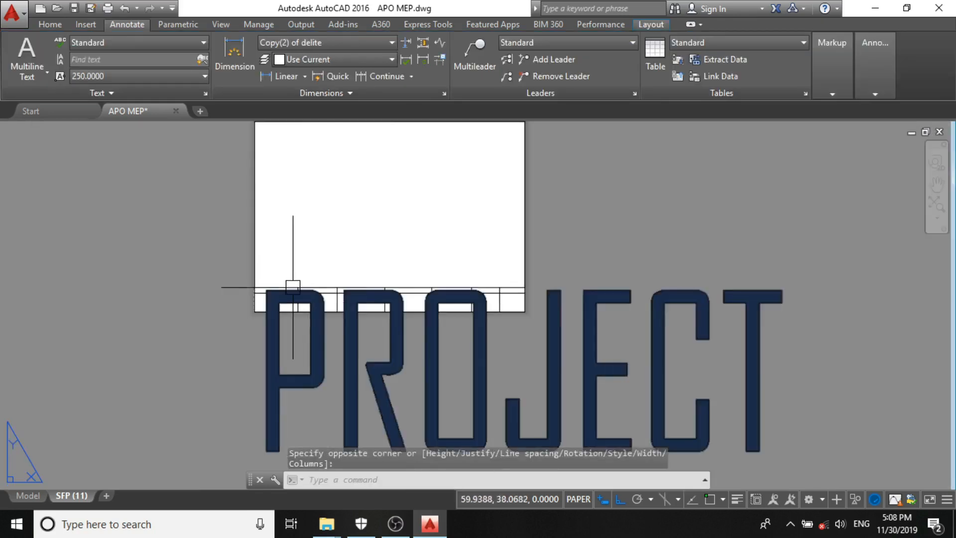
{"action": "scroll", "coordinate": [303, 312], "scroll_direction": "up", "scroll_amount": 4}
{"action": "left_click", "coordinate": [319, 330]}
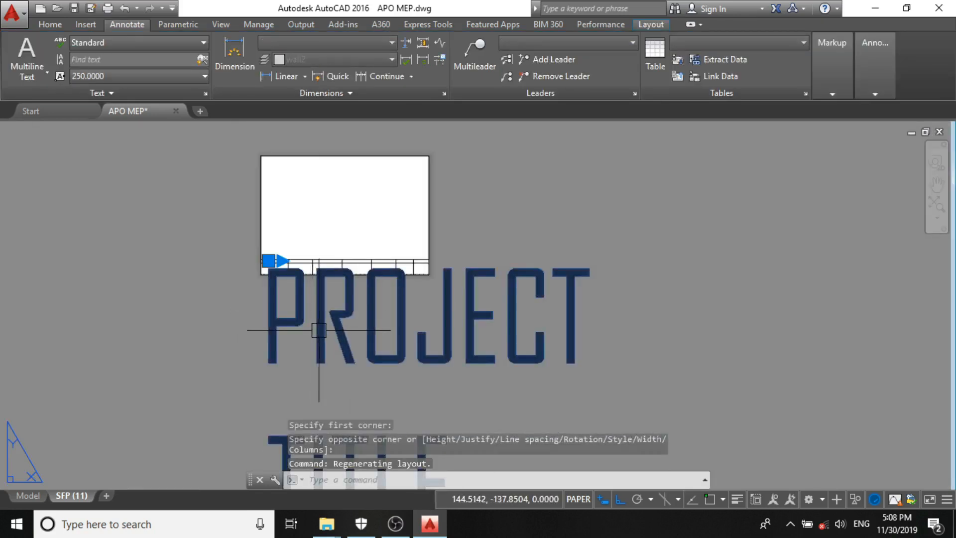
{"action": "type", "text": "sc"}
{"action": "key", "text": "space"}
{"action": "scroll", "coordinate": [293, 289], "scroll_direction": "up", "scroll_amount": 2}
{"action": "left_click", "coordinate": [291, 292]}
{"action": "type", "text": "."}
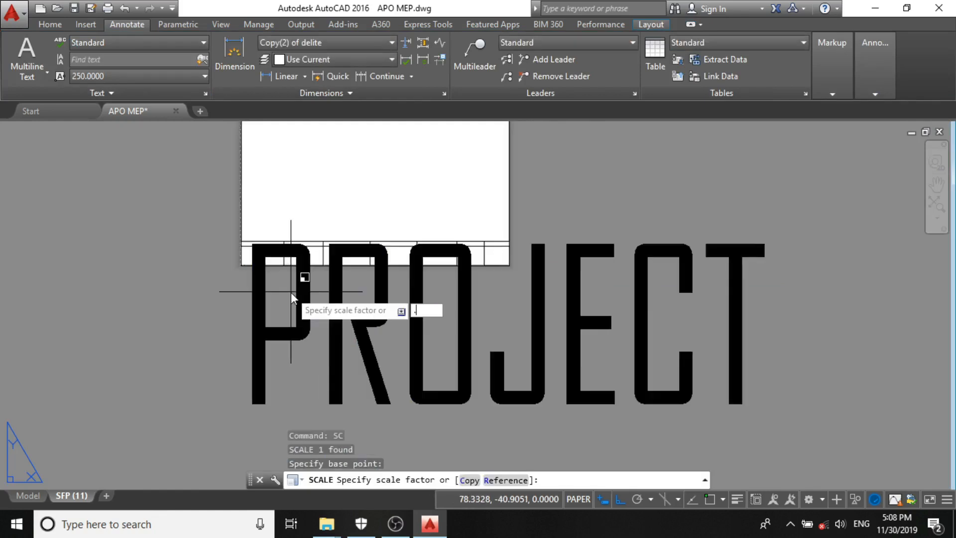
{"action": "type", "text": "05"}
{"action": "key", "text": "Return"}
Step: Scale the PROJECT TITLE text below the sheet by a factor of .5
{"action": "scroll", "coordinate": [290, 287], "scroll_direction": "up", "scroll_amount": 4}
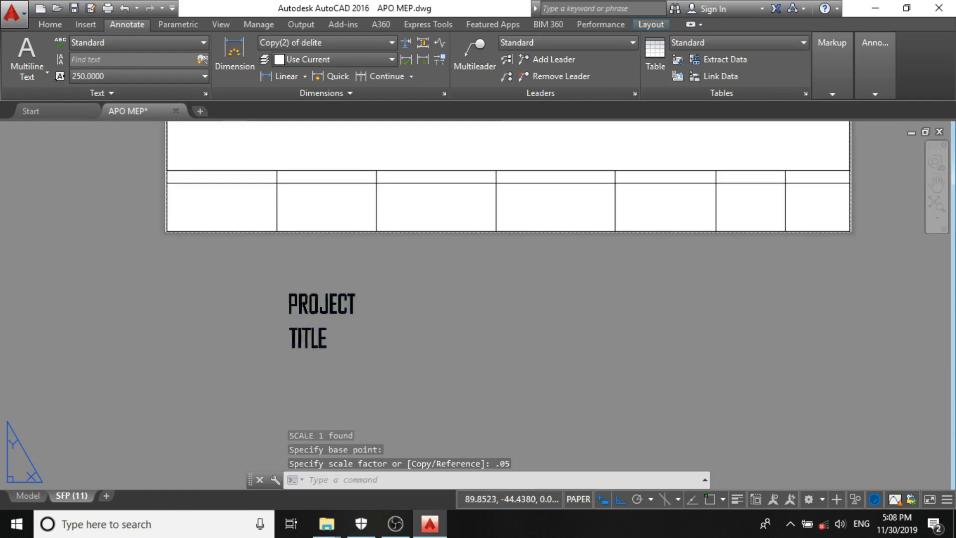
{"action": "left_click", "coordinate": [313, 304]}
{"action": "type", "text": "sc"}
{"action": "key", "text": "space"}
{"action": "left_click", "coordinate": [327, 289]}
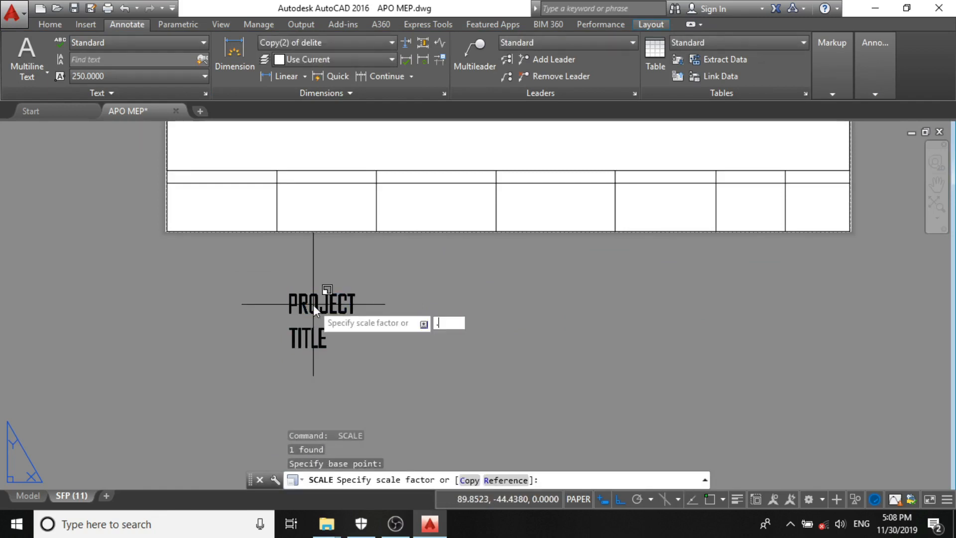
{"action": "type", "text": ".5"}
{"action": "key", "text": "Return"}
Step: Turn Ortho off and move the PROJECT TITLE text from below the sheet into the first header cell
{"action": "scroll", "coordinate": [302, 286], "scroll_direction": "up", "scroll_amount": 2}
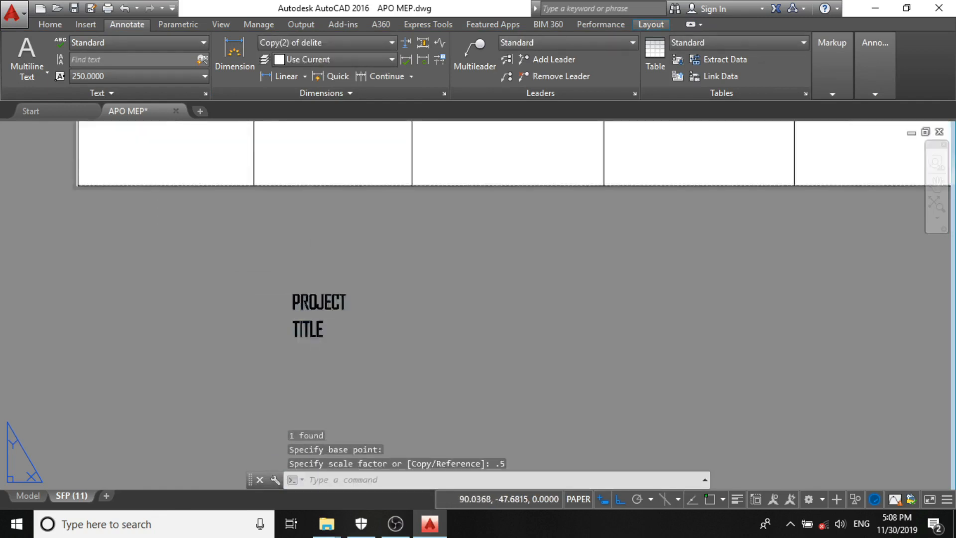
{"action": "left_click", "coordinate": [302, 285]}
{"action": "left_click", "coordinate": [293, 291]}
{"action": "scroll", "coordinate": [289, 393], "scroll_direction": "down", "scroll_amount": 1}
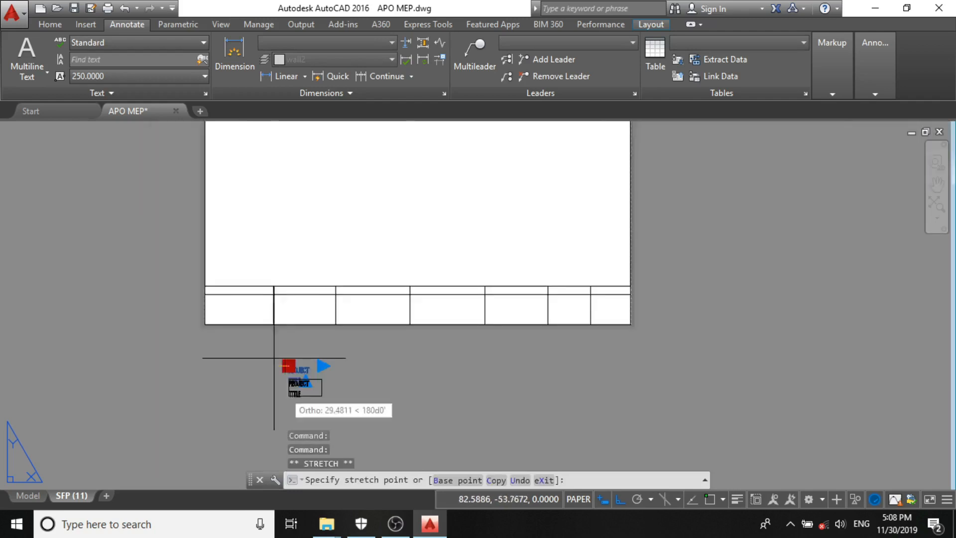
{"action": "scroll", "coordinate": [250, 349], "scroll_direction": "up", "scroll_amount": 1}
{"action": "key", "text": "F8"}
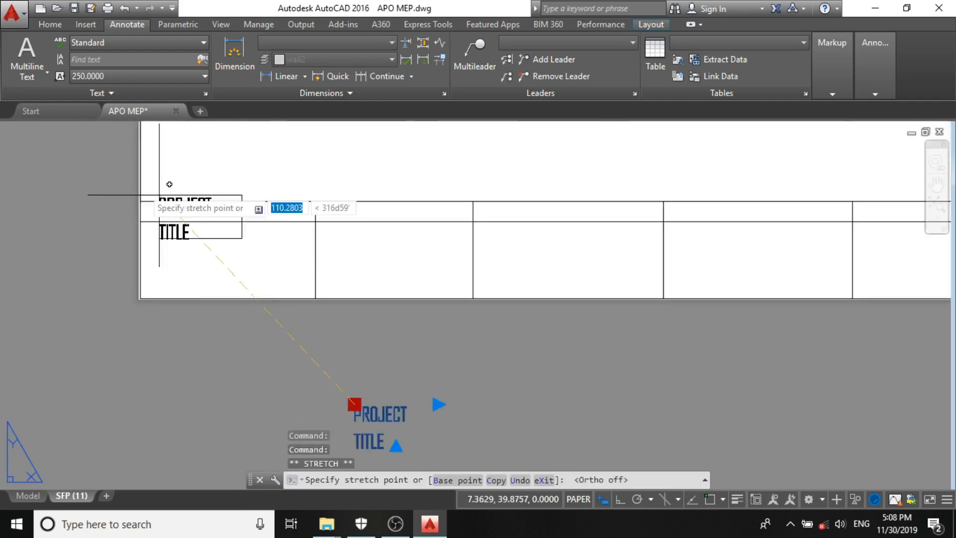
{"action": "scroll", "coordinate": [155, 190], "scroll_direction": "up", "scroll_amount": 4}
{"action": "left_click", "coordinate": [184, 237]}
Step: Scale the PROJECT TITLE text by a factor of .05 from its upper-left area in the header cell
{"action": "type", "text": "S"}
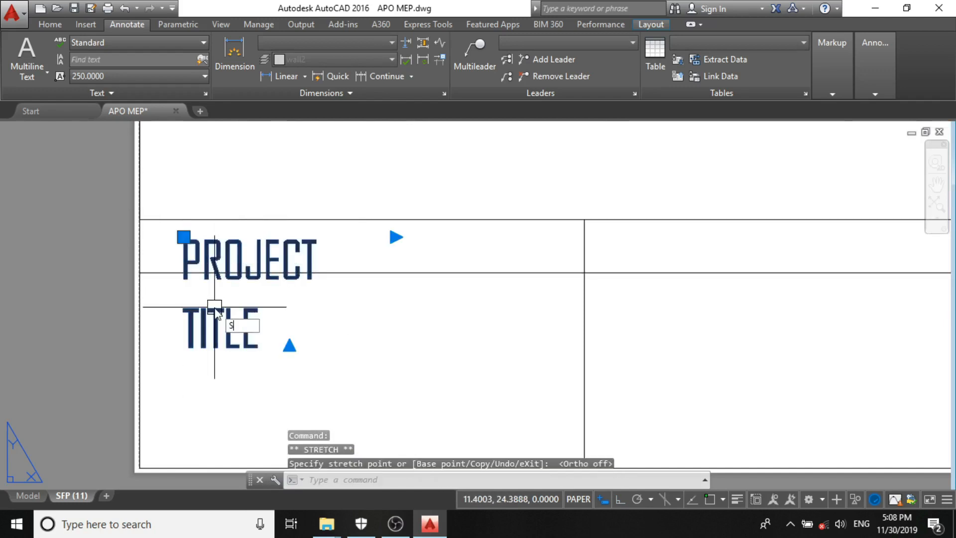
{"action": "type", "text": "C"}
{"action": "key", "text": "Return"}
{"action": "left_click", "coordinate": [197, 234]}
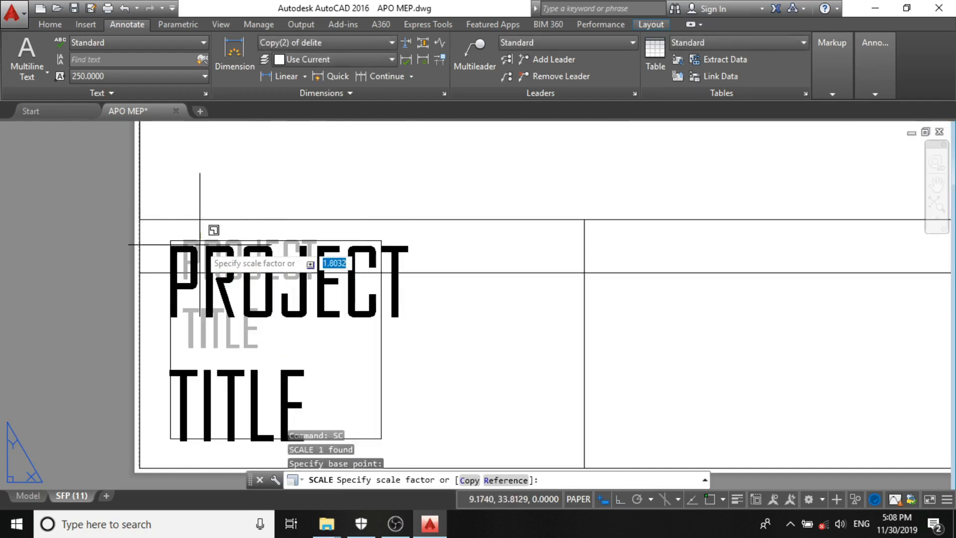
{"action": "key", "text": "Return"}
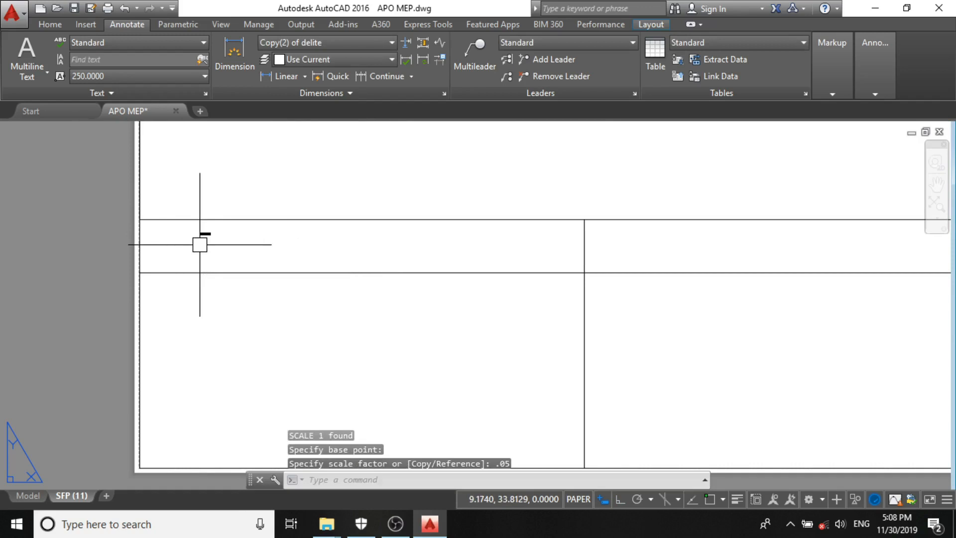
Step: Widen the tiny PROJECT TITLE text frame so it fits on one line, and scale the text by a factor of 3
{"action": "left_click", "coordinate": [199, 234]}
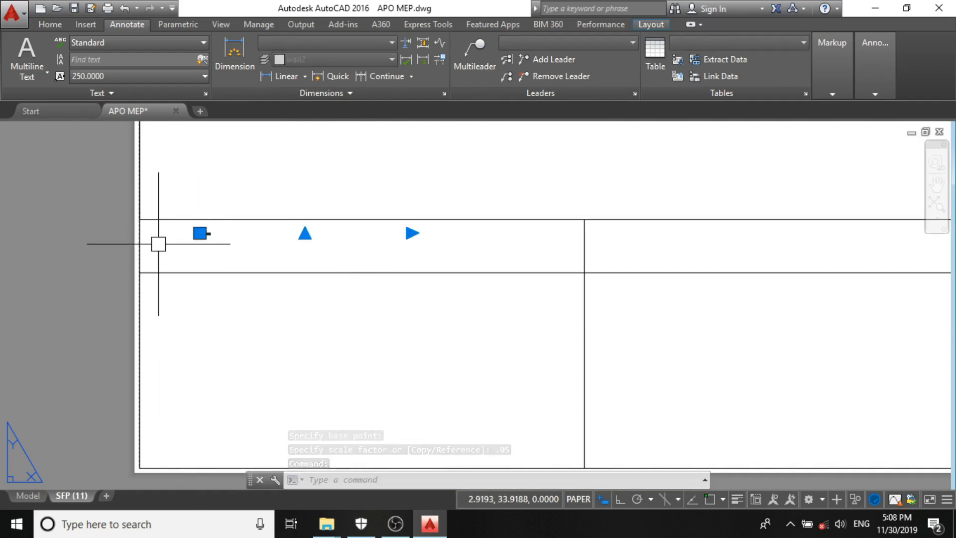
{"action": "scroll", "coordinate": [176, 220], "scroll_direction": "up", "scroll_amount": 2}
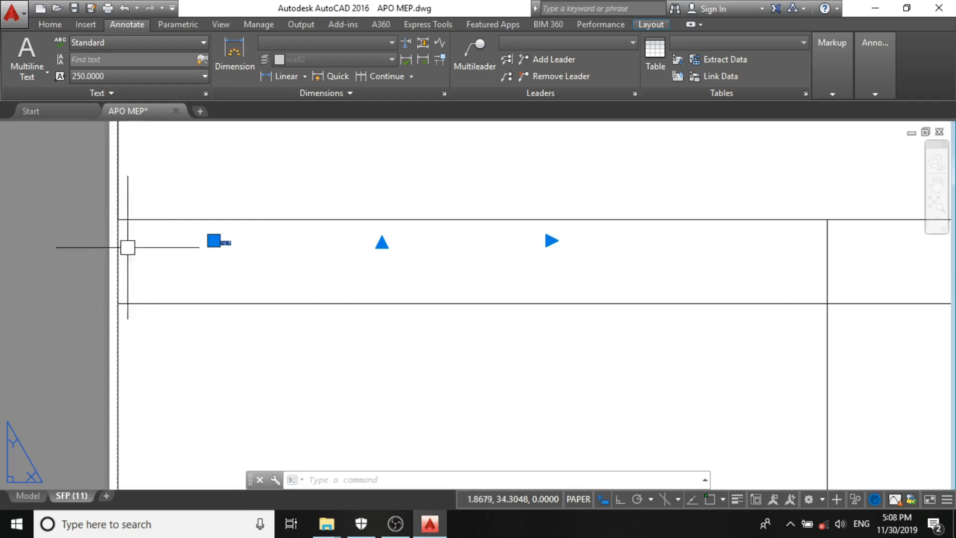
{"action": "key", "text": "Return"}
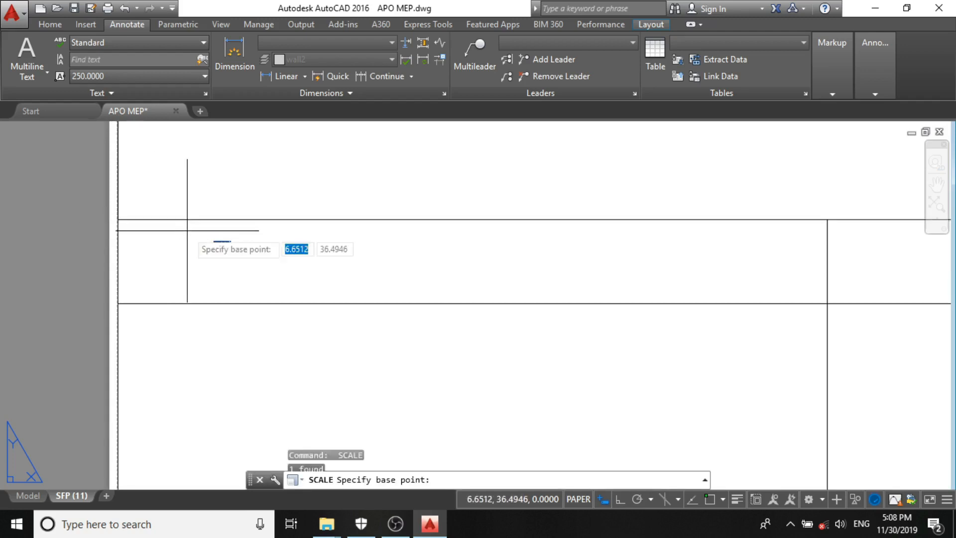
{"action": "scroll", "coordinate": [212, 244], "scroll_direction": "up", "scroll_amount": 2}
{"action": "left_click", "coordinate": [213, 238]}
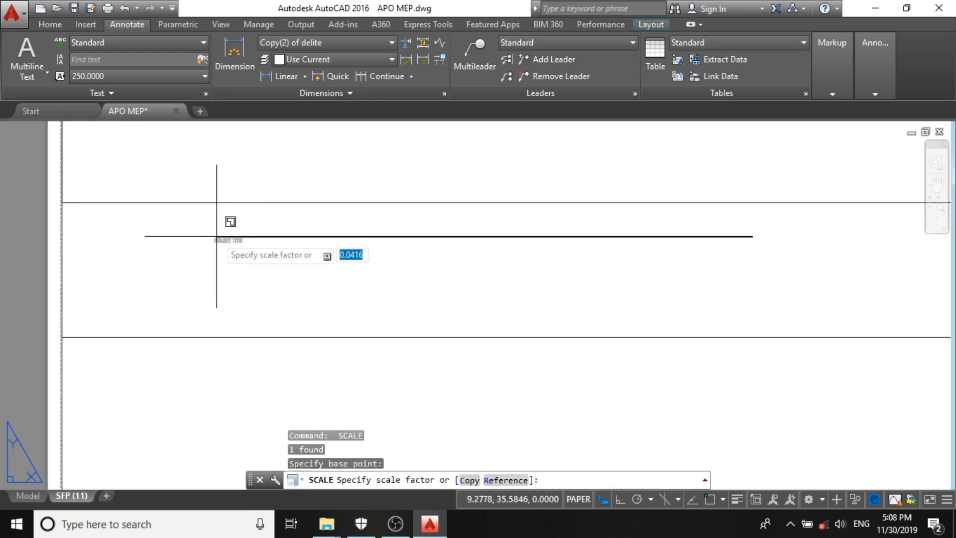
{"action": "type", "text": "3"}
{"action": "key", "text": "Return"}
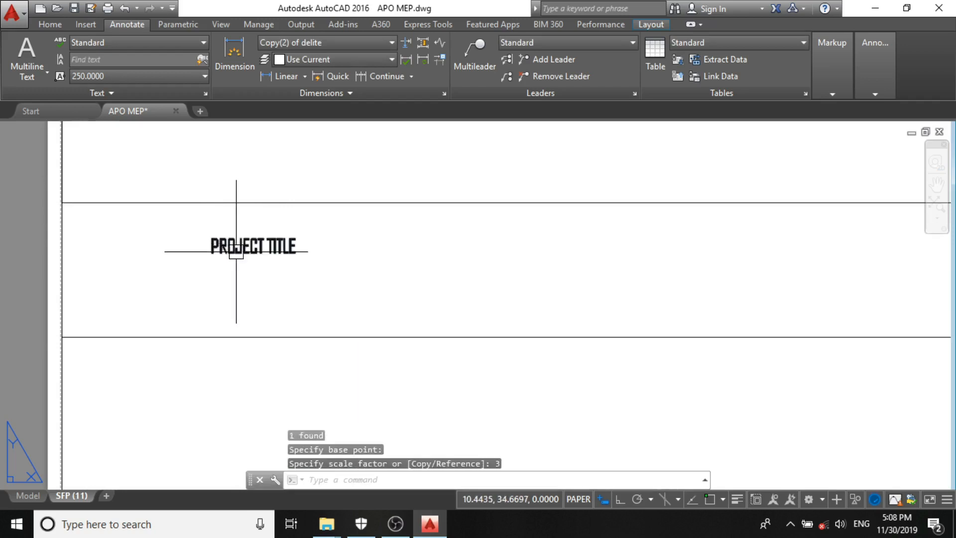
Step: Scale the one-line PROJECT TITLE text by a factor of 3 once more
{"action": "left_click", "coordinate": [234, 250]}
{"action": "key", "text": "Return"}
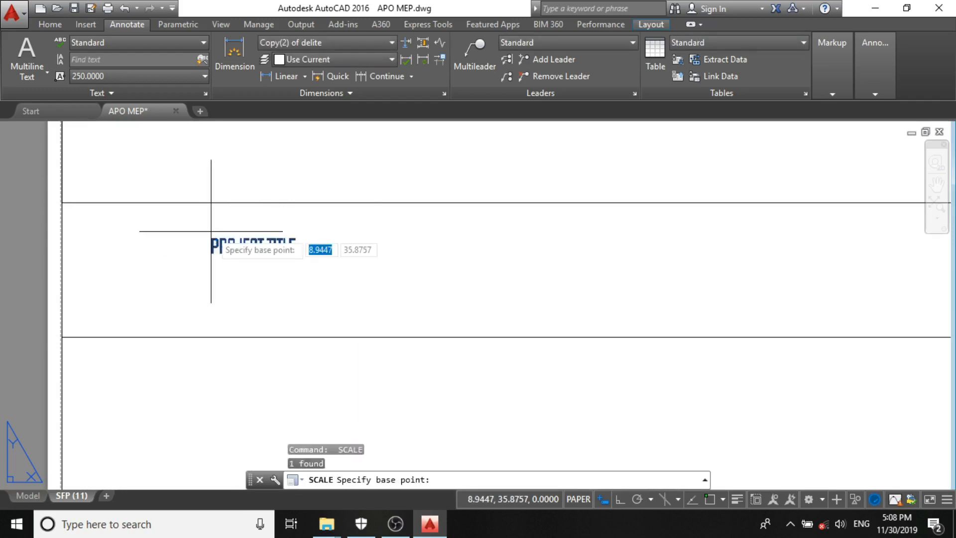
{"action": "left_click", "coordinate": [212, 232]}
{"action": "key", "text": "Return"}
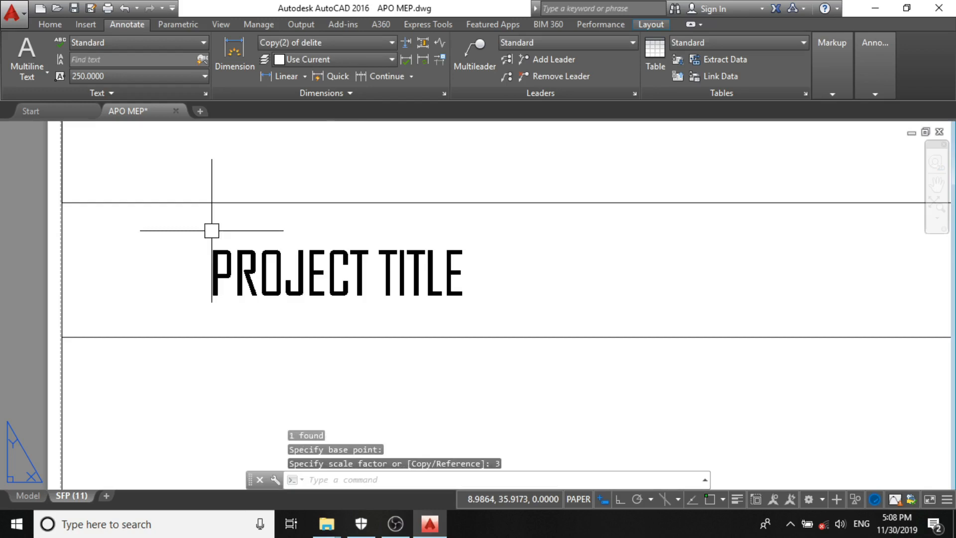
Step: Scale the PROJECT TITLE text by a factor of 1.5 so it fills the height of the header cell
{"action": "scroll", "coordinate": [271, 286], "scroll_direction": "down", "scroll_amount": 8}
{"action": "scroll", "coordinate": [268, 276], "scroll_direction": "up", "scroll_amount": 4}
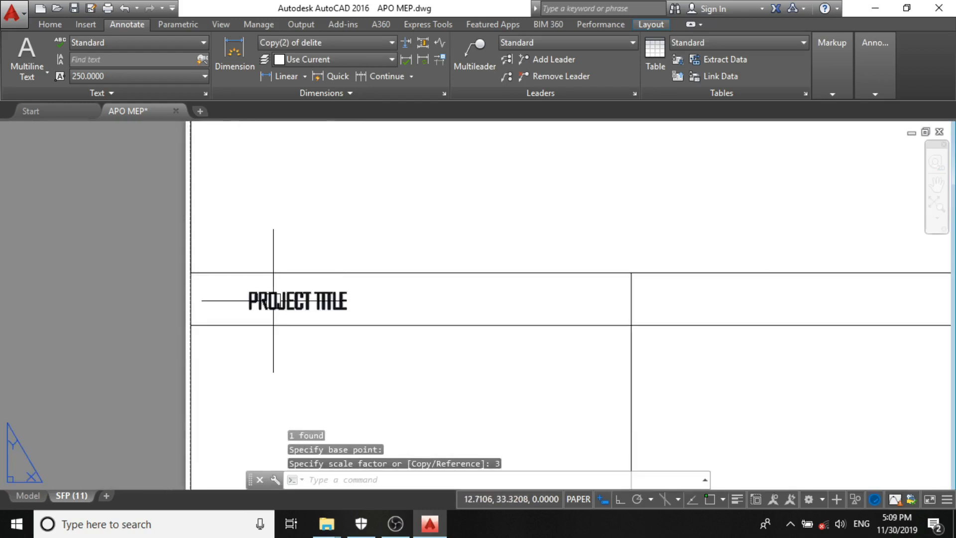
{"action": "left_click", "coordinate": [274, 300]}
{"action": "key", "text": "Return"}
{"action": "scroll", "coordinate": [303, 297], "scroll_direction": "up", "scroll_amount": 2}
{"action": "left_click", "coordinate": [253, 299]}
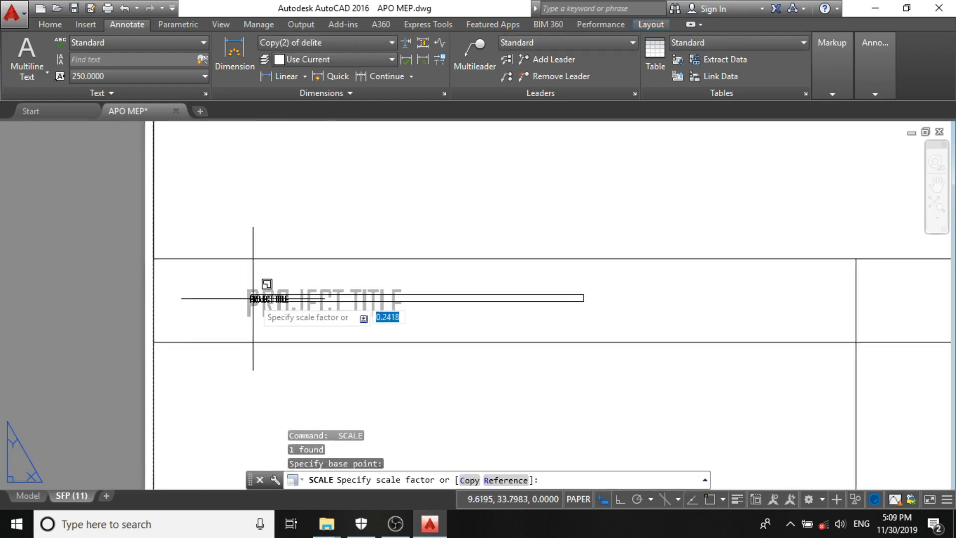
{"action": "type", "text": "1.5"}
{"action": "key", "text": "Return"}
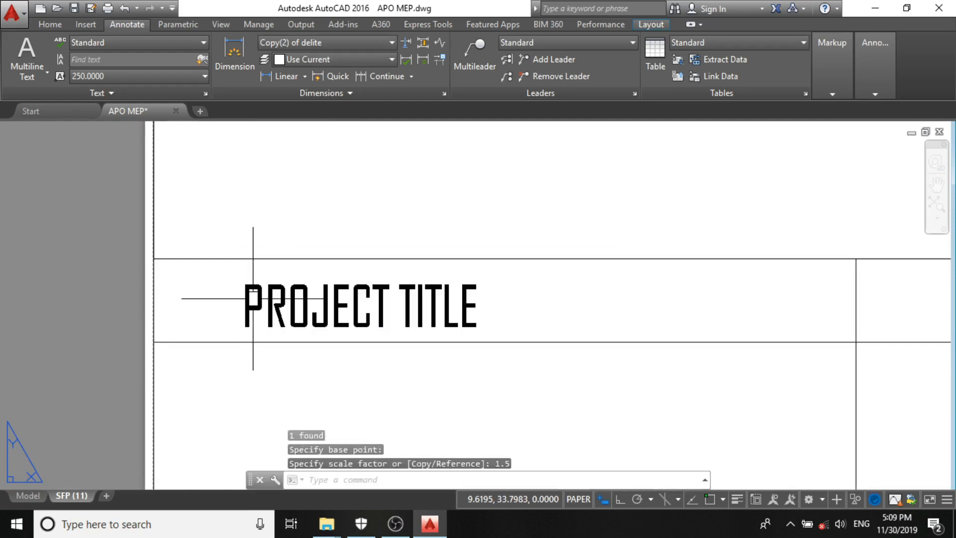
Step: Copy the PROJECT TITLE text horizontally, with Ortho on, from the first header cell into the second one
{"action": "scroll", "coordinate": [202, 261], "scroll_direction": "down", "scroll_amount": 8}
{"action": "scroll", "coordinate": [269, 302], "scroll_direction": "up", "scroll_amount": 6}
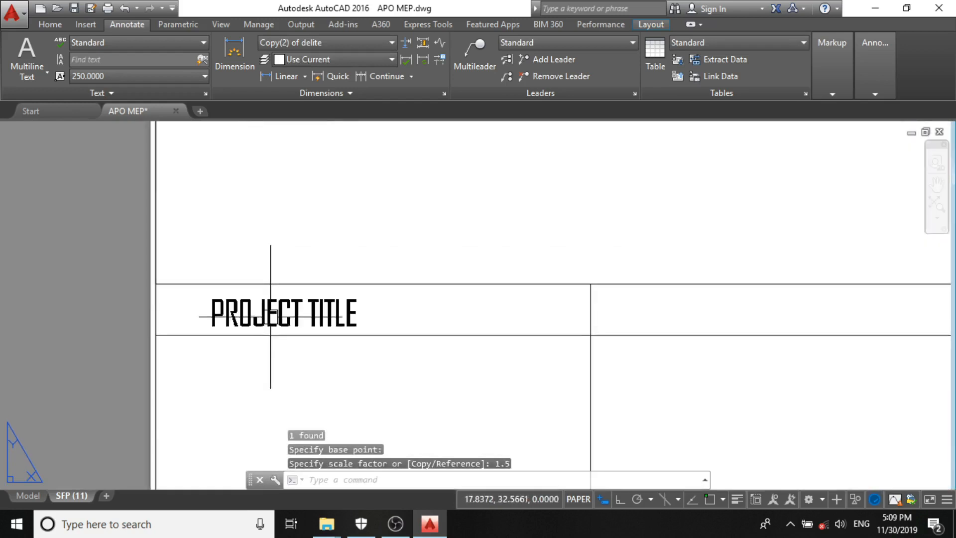
{"action": "left_click", "coordinate": [236, 305]}
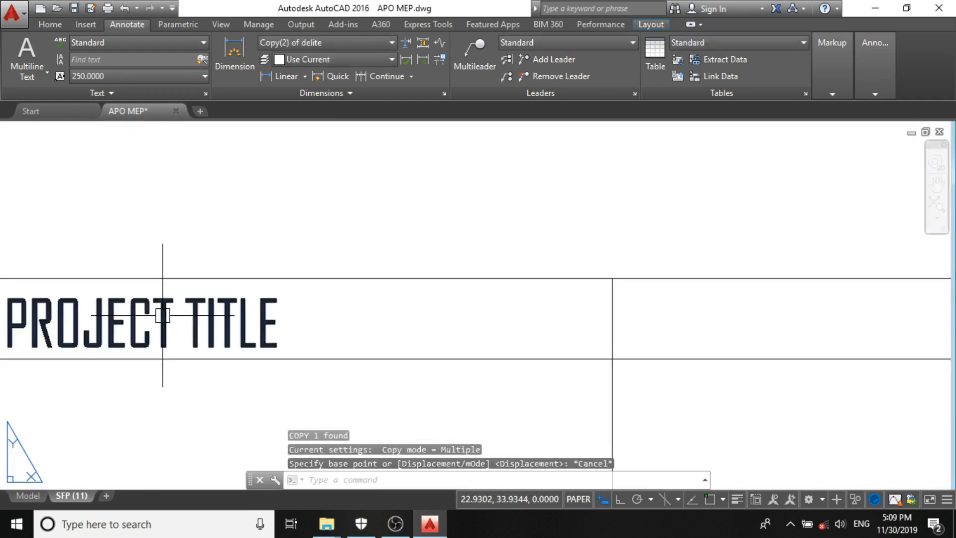
{"action": "left_click", "coordinate": [164, 316]}
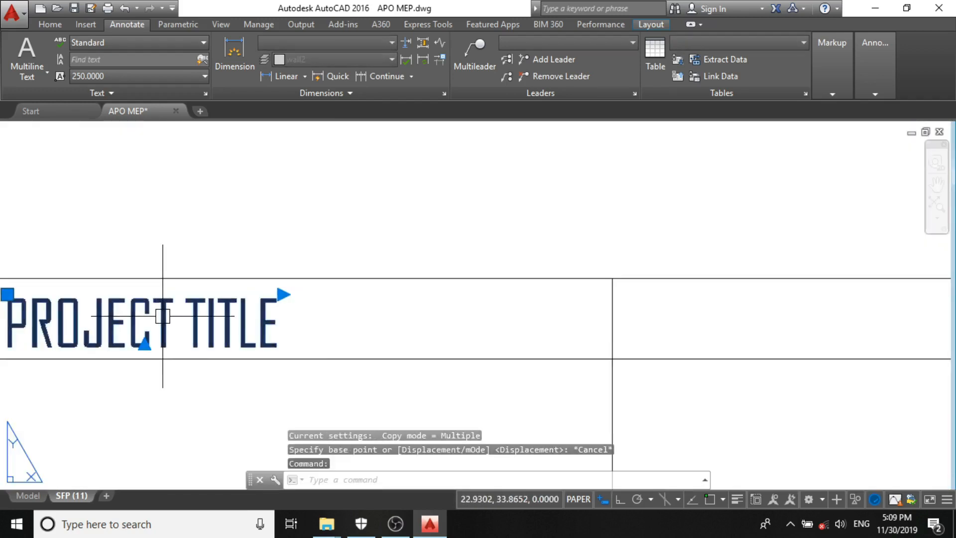
{"action": "scroll", "coordinate": [277, 306], "scroll_direction": "down", "scroll_amount": 2}
{"action": "scroll", "coordinate": [152, 315], "scroll_direction": "up", "scroll_amount": 2}
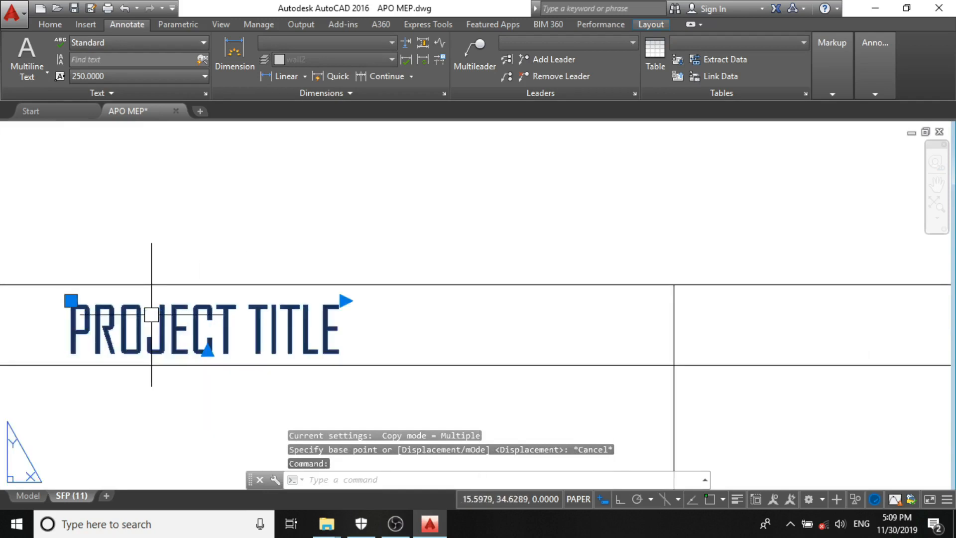
{"action": "type", "text": "P"}
{"action": "key", "text": "Return"}
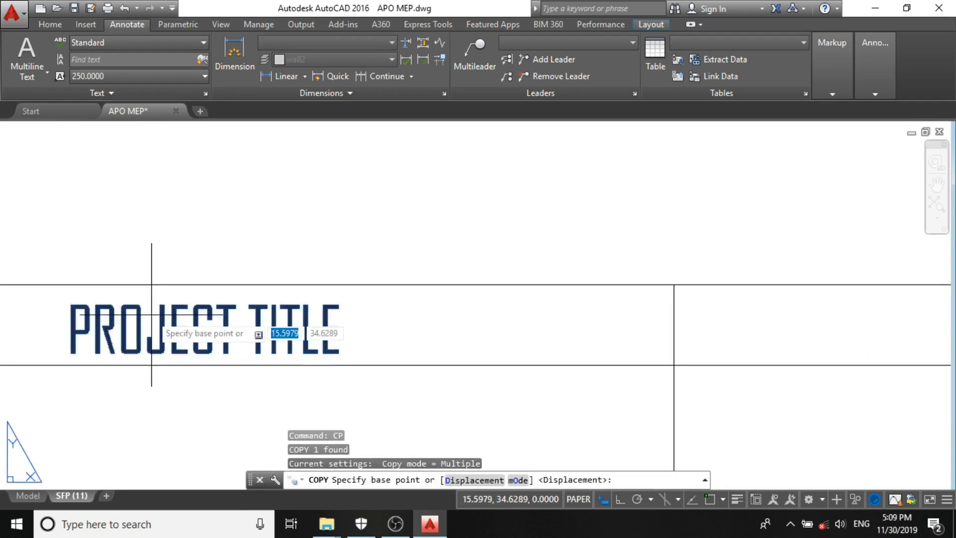
{"action": "left_click", "coordinate": [204, 323]}
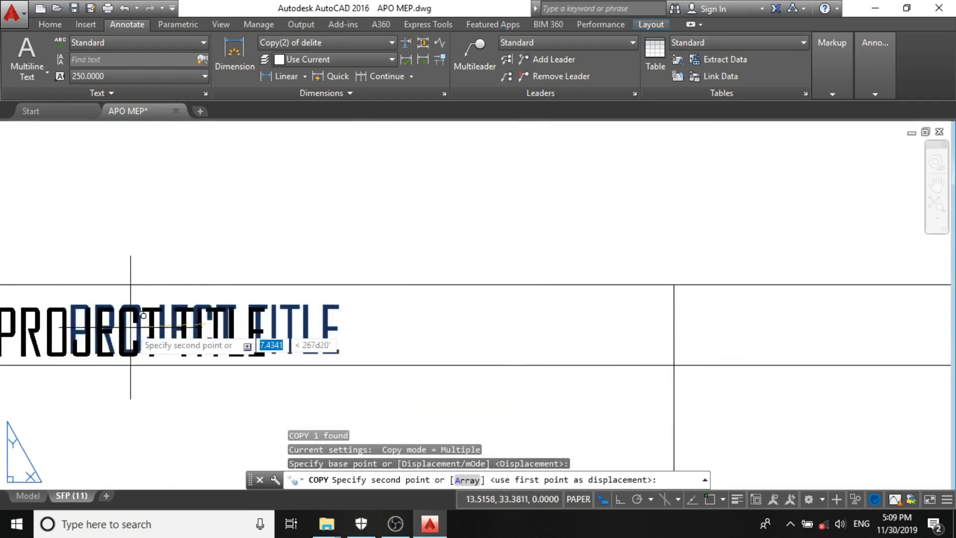
{"action": "key", "text": "F8"}
{"action": "scroll", "coordinate": [141, 323], "scroll_direction": "down", "scroll_amount": 2}
{"action": "scroll", "coordinate": [427, 324], "scroll_direction": "up", "scroll_amount": 5}
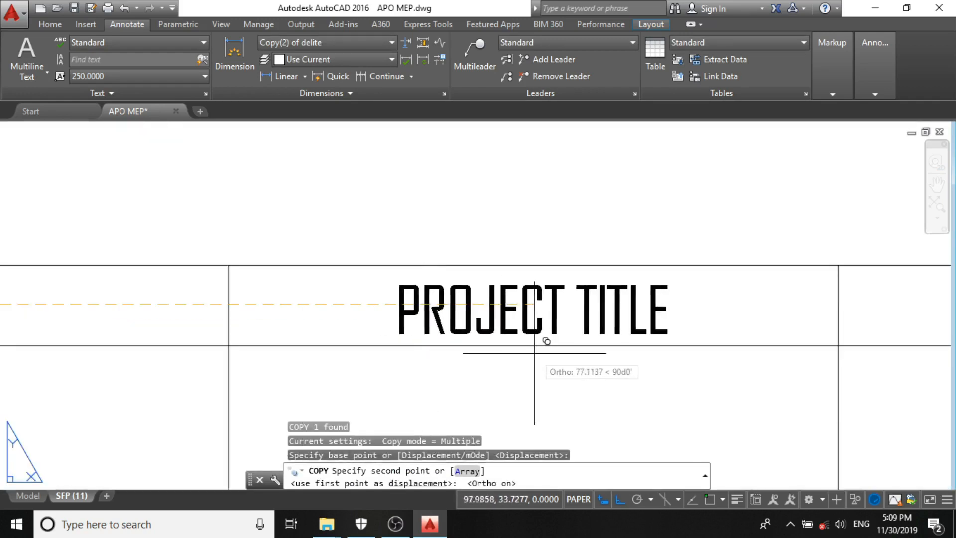
{"action": "left_click", "coordinate": [523, 339]}
{"action": "scroll", "coordinate": [523, 339], "scroll_direction": "down", "scroll_amount": 3}
{"action": "scroll", "coordinate": [578, 344], "scroll_direction": "up", "scroll_amount": 3}
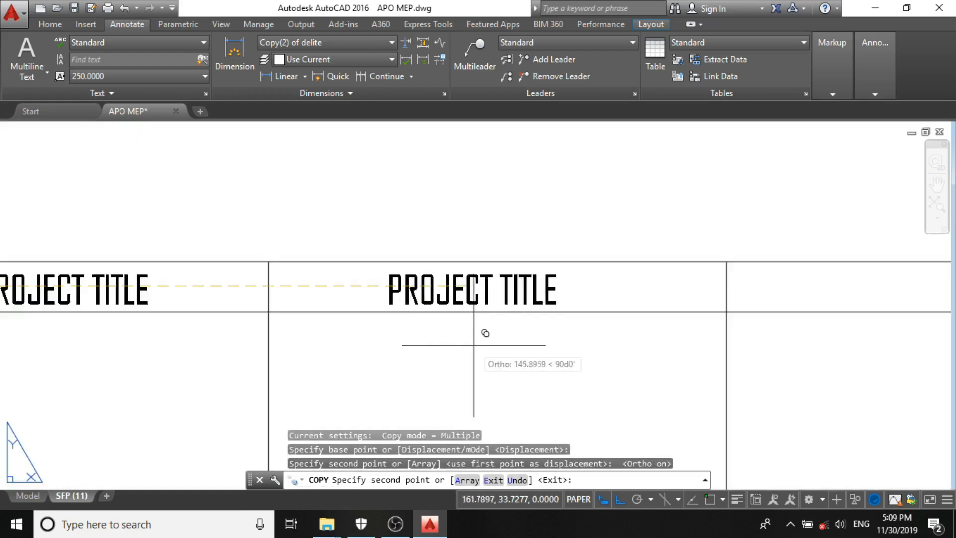
Step: Place further copies of PROJECT TITLE in the remaining header cells along the same row and end the Copy command
{"action": "scroll", "coordinate": [667, 362], "scroll_direction": "down", "scroll_amount": 4}
{"action": "scroll", "coordinate": [584, 359], "scroll_direction": "up", "scroll_amount": 2}
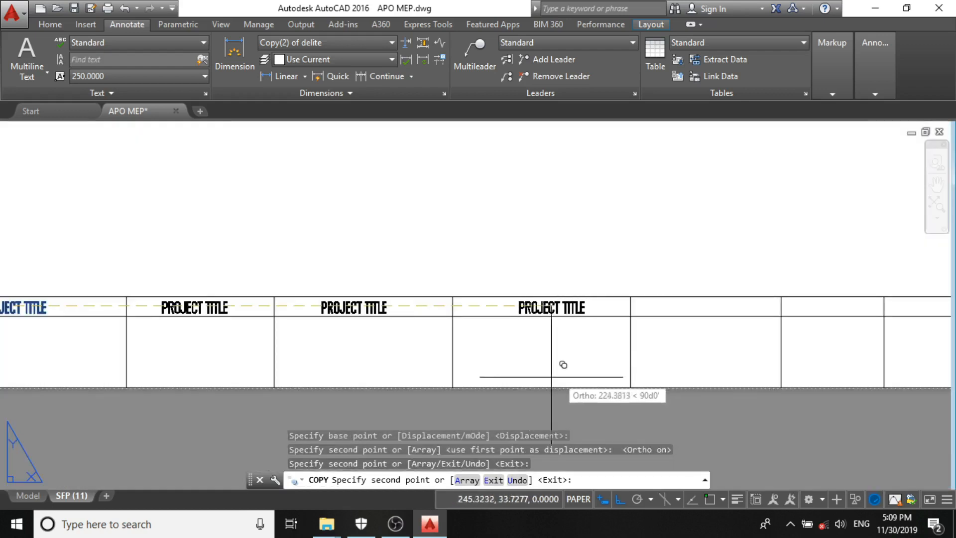
{"action": "left_click", "coordinate": [561, 364]}
{"action": "left_click", "coordinate": [713, 382]}
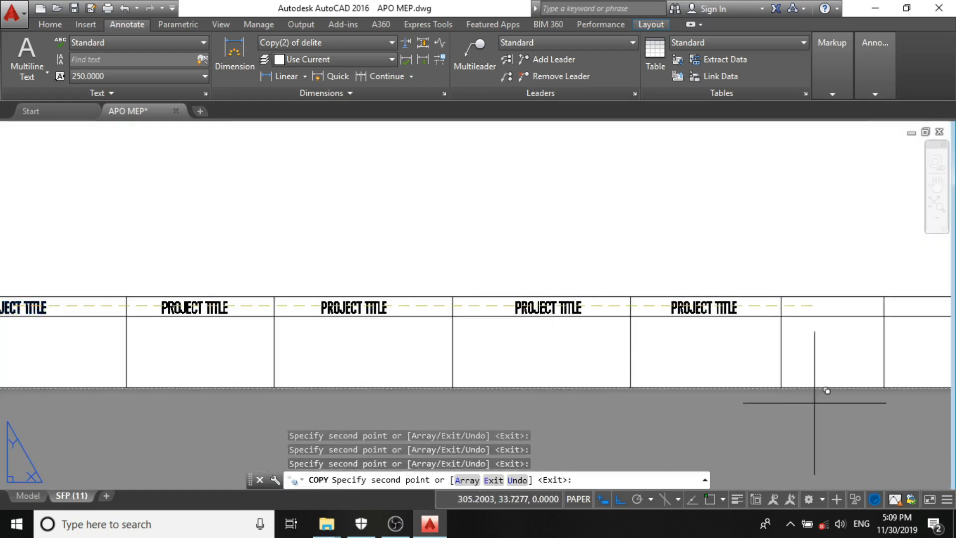
{"action": "scroll", "coordinate": [588, 354], "scroll_direction": "down", "scroll_amount": 2}
{"action": "scroll", "coordinate": [790, 363], "scroll_direction": "up", "scroll_amount": 3}
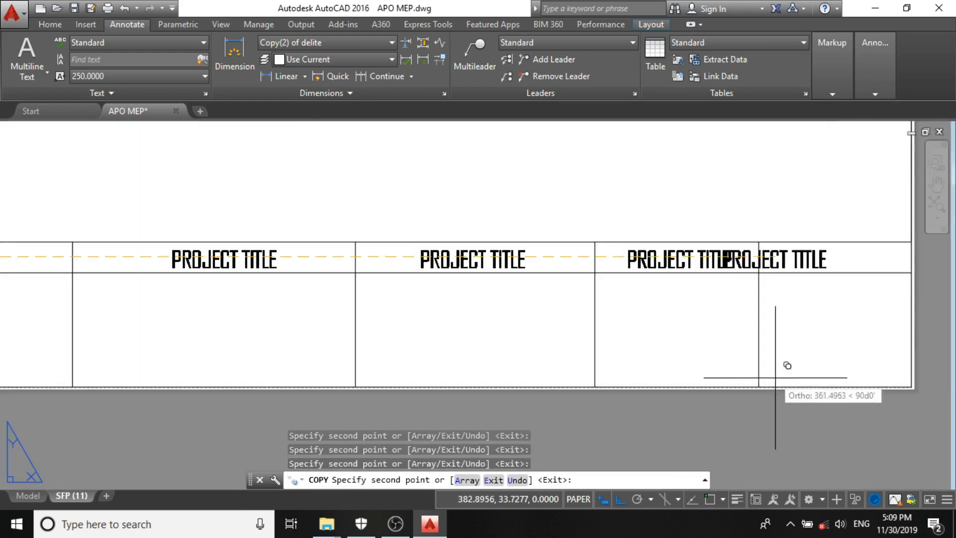
{"action": "scroll", "coordinate": [856, 360], "scroll_direction": "down", "scroll_amount": 2}
{"action": "scroll", "coordinate": [391, 295], "scroll_direction": "up", "scroll_amount": 2}
{"action": "key", "text": "Escape"}
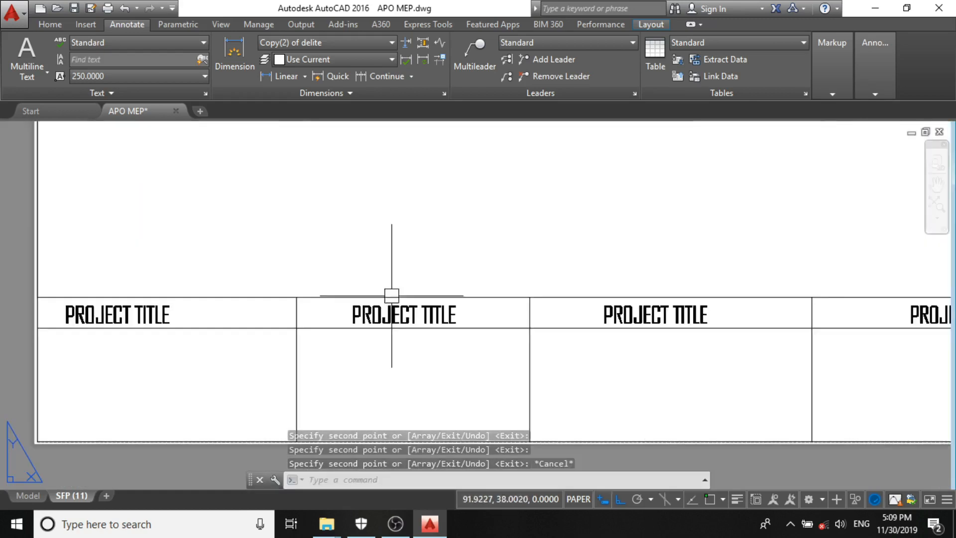
Step: Replace the text in the second header cell with CLIENT
{"action": "double_click", "coordinate": [396, 320]}
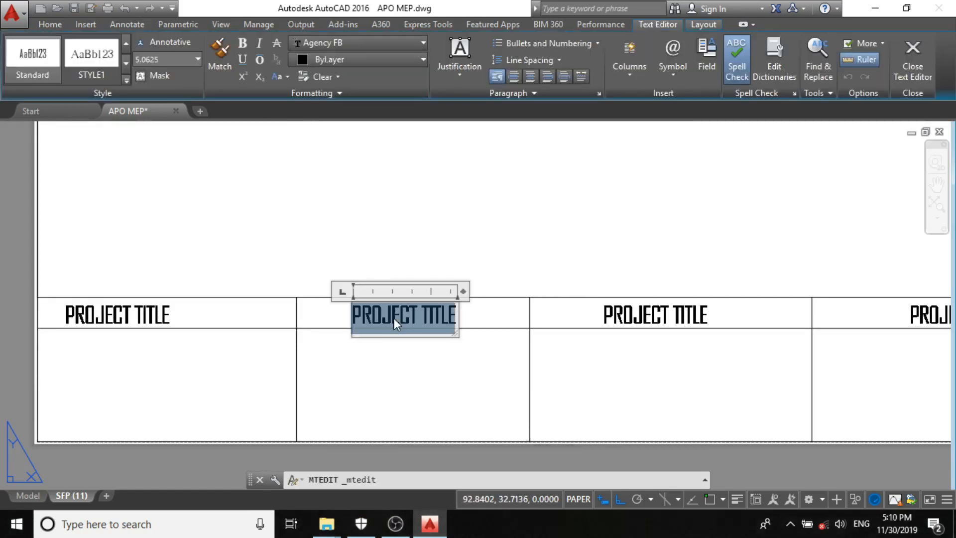
{"action": "type", "text": "CLIENT"}
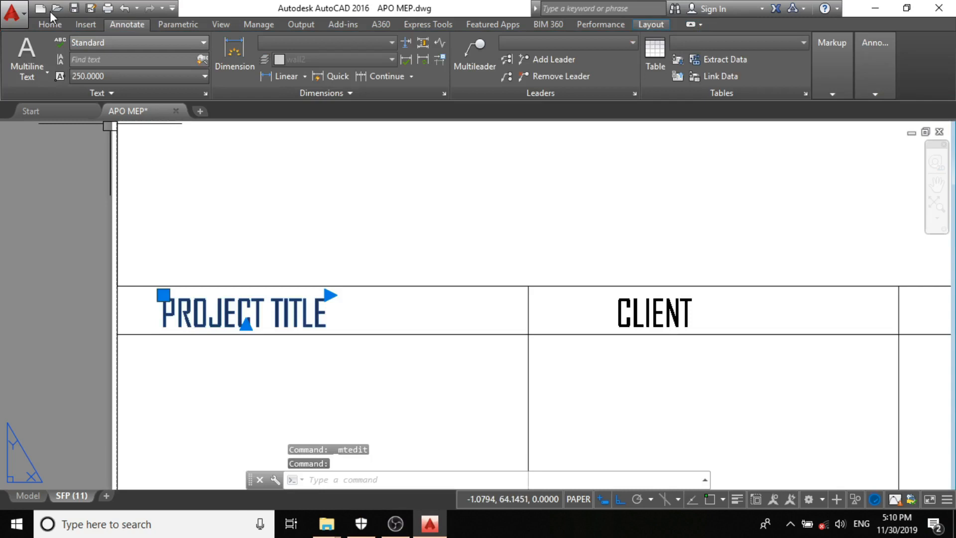
Step: Set the width factor of the Standard text style to 1.4 and apply it
{"action": "left_click", "coordinate": [134, 42]}
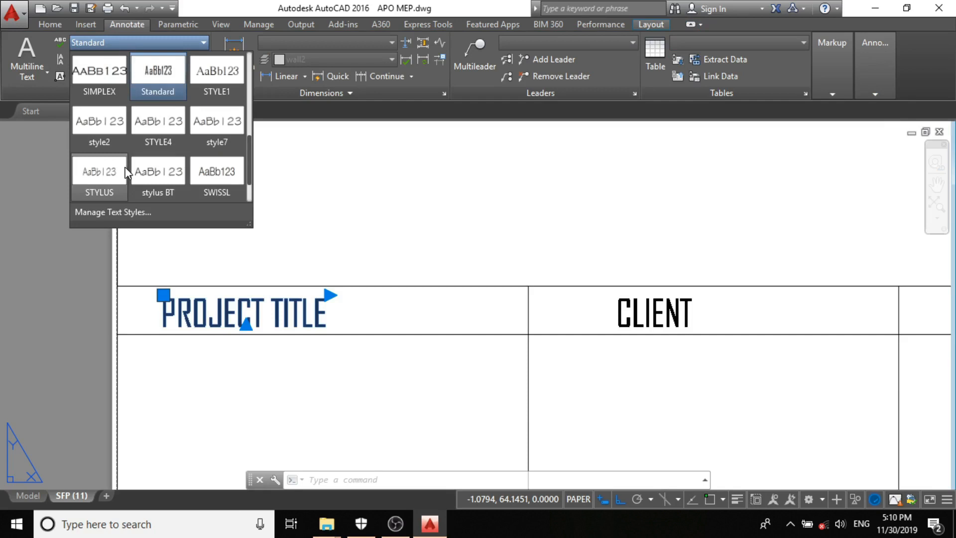
{"action": "left_click", "coordinate": [113, 211]}
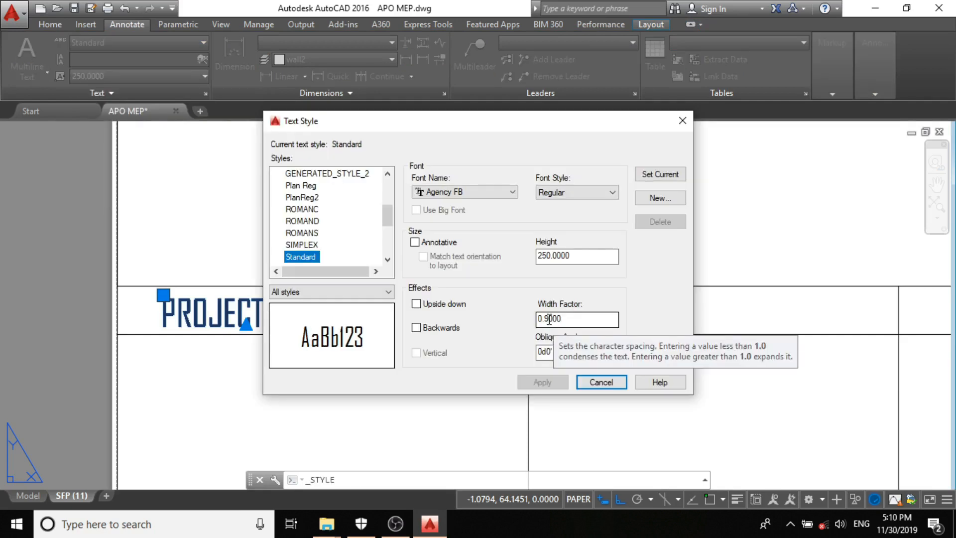
{"action": "double_click", "coordinate": [549, 319]}
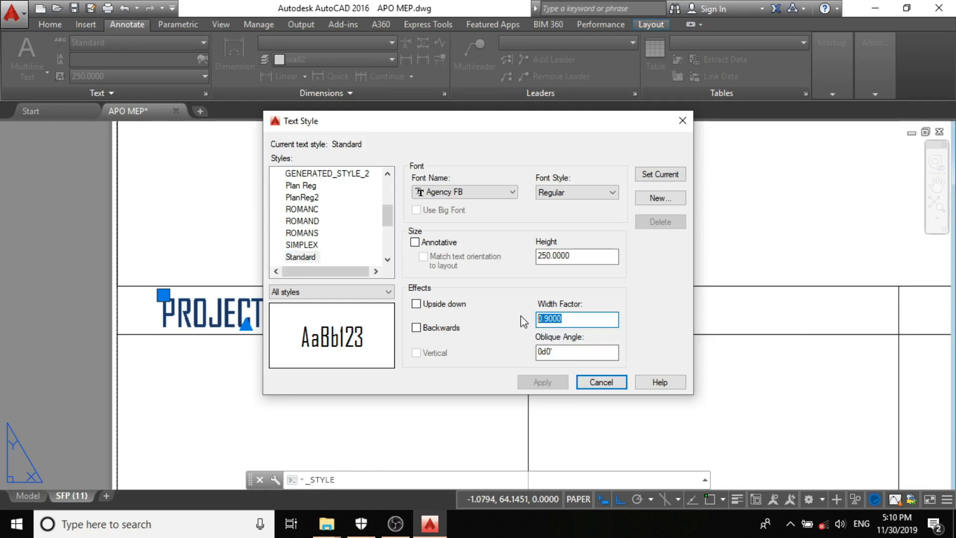
{"action": "type", "text": "1."}
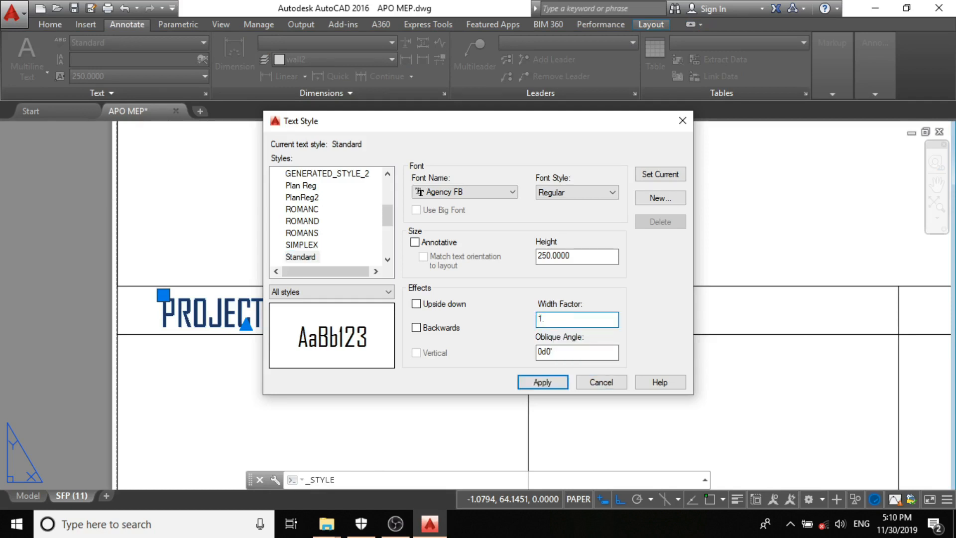
{"action": "type", "text": "4"}
{"action": "left_click", "coordinate": [541, 384]}
{"action": "left_click", "coordinate": [602, 382]}
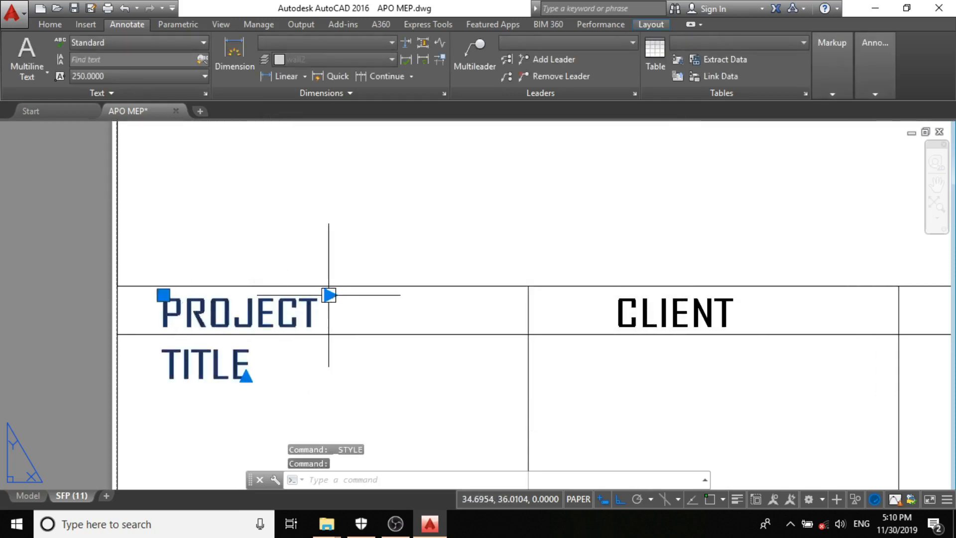
Step: Widen the first header cell's PROJECT TITLE text frame so the text fits on one line
{"action": "left_click", "coordinate": [330, 296]}
{"action": "key", "text": "Escape"}
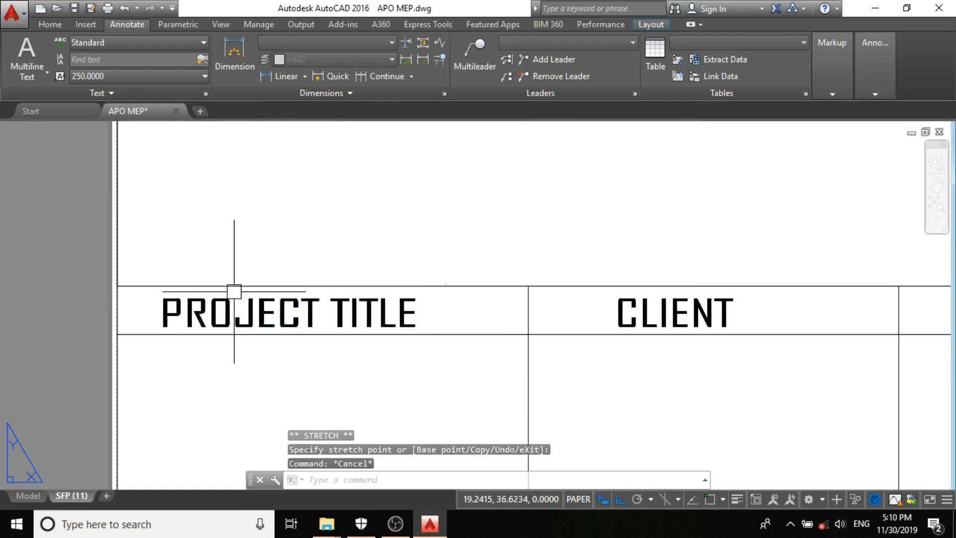
{"action": "scroll", "coordinate": [172, 279], "scroll_direction": "down", "scroll_amount": 2}
{"action": "key", "text": "Escape"}
{"action": "left_click", "coordinate": [469, 298]}
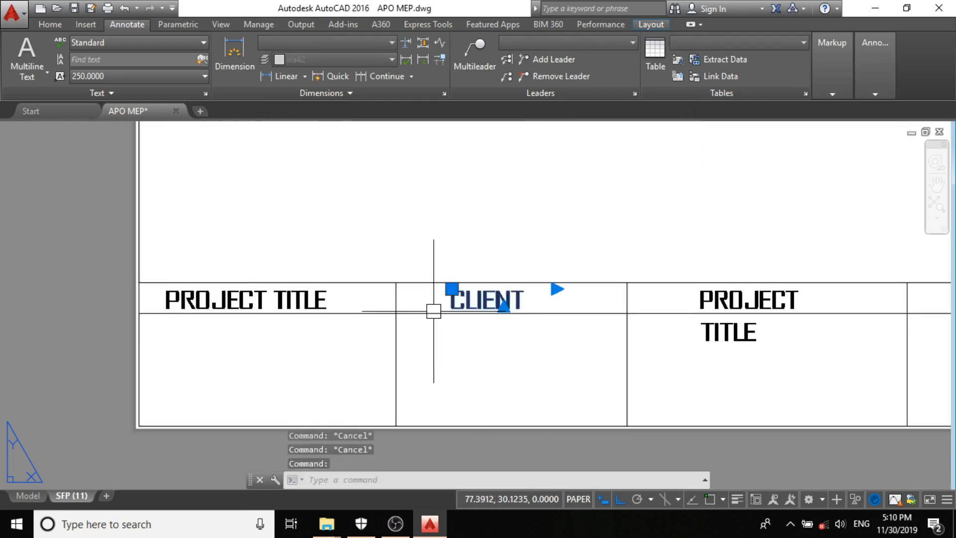
{"action": "scroll", "coordinate": [609, 361], "scroll_direction": "down", "scroll_amount": 1}
{"action": "key", "text": "Escape"}
{"action": "scroll", "coordinate": [667, 347], "scroll_direction": "up", "scroll_amount": 1}
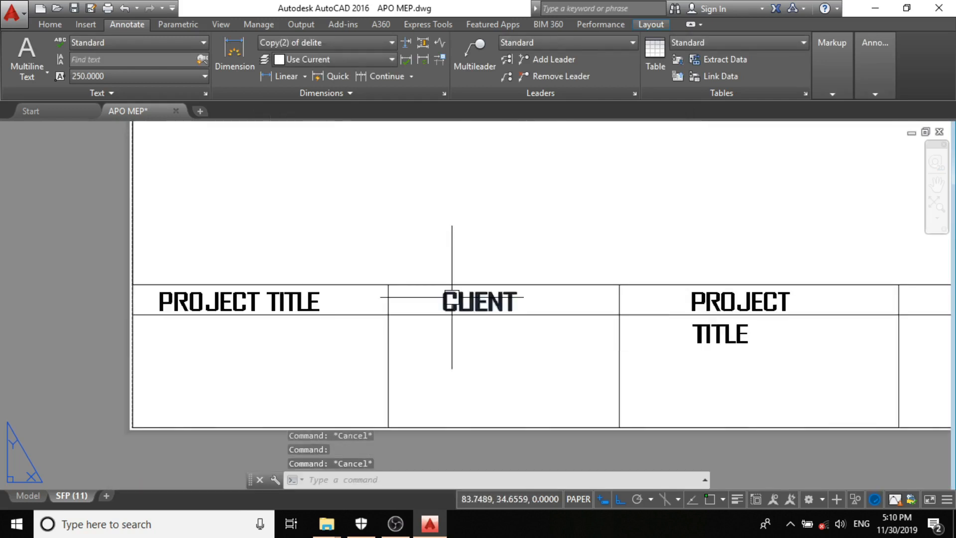
Step: Widen the PROJECT TITLE text frame in the third header cell to about the cell's right edge, so it fits on one line
{"action": "scroll", "coordinate": [463, 298], "scroll_direction": "up", "scroll_amount": 4}
{"action": "scroll", "coordinate": [593, 357], "scroll_direction": "down", "scroll_amount": 7}
{"action": "scroll", "coordinate": [514, 318], "scroll_direction": "up", "scroll_amount": 2}
{"action": "left_click", "coordinate": [513, 317]}
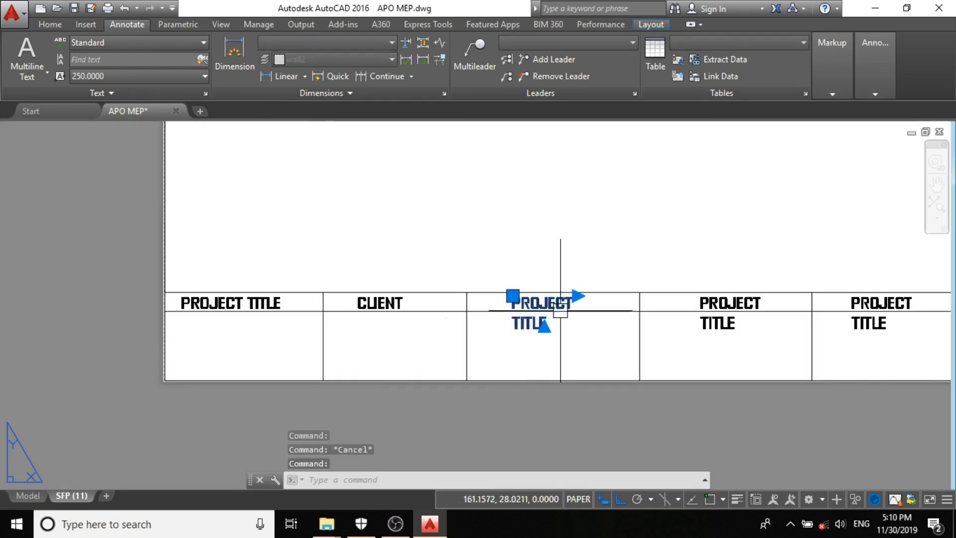
{"action": "left_click", "coordinate": [578, 297]}
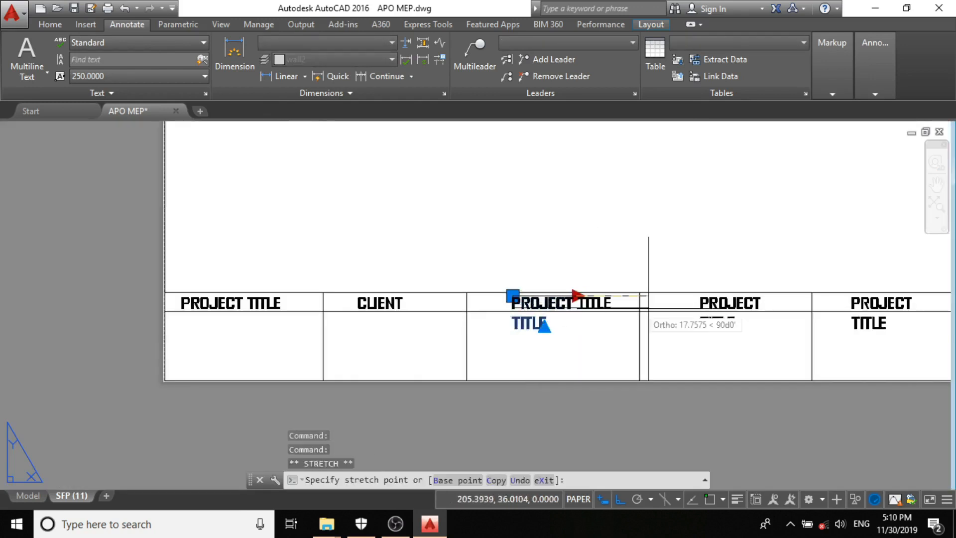
{"action": "left_click", "coordinate": [643, 298]}
{"action": "key", "text": "Escape"}
{"action": "scroll", "coordinate": [349, 294], "scroll_direction": "down", "scroll_amount": 2}
{"action": "scroll", "coordinate": [587, 328], "scroll_direction": "up", "scroll_amount": 2}
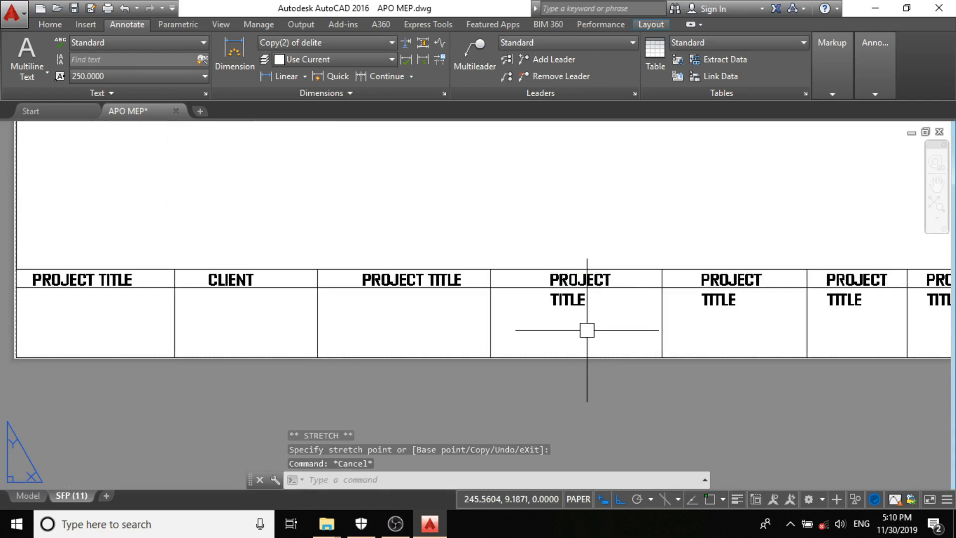
Step: Stretch the fourth header cell's PROJECT TITLE frame until the text fits on one line
{"action": "left_click", "coordinate": [615, 273]}
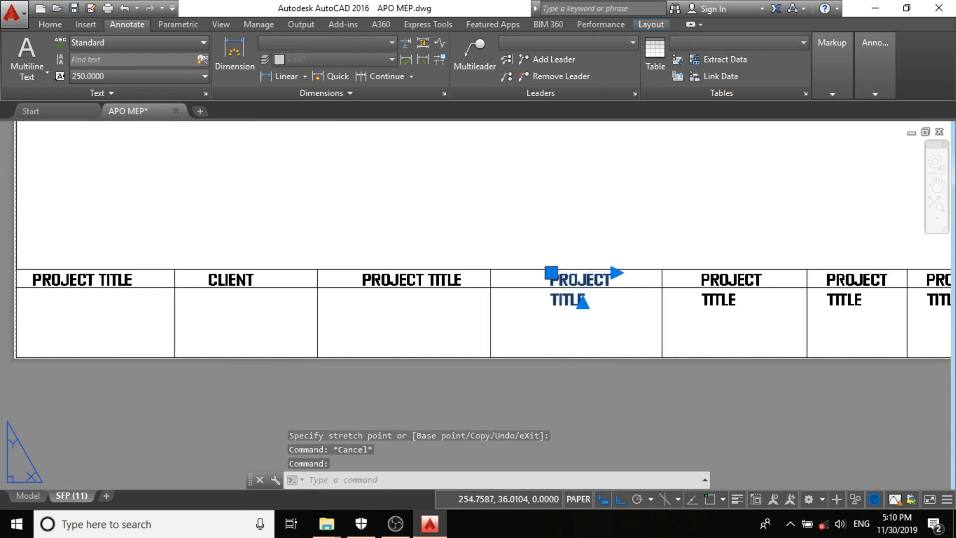
{"action": "left_click", "coordinate": [615, 272]}
{"action": "left_click", "coordinate": [657, 273]}
{"action": "key", "text": "Escape"}
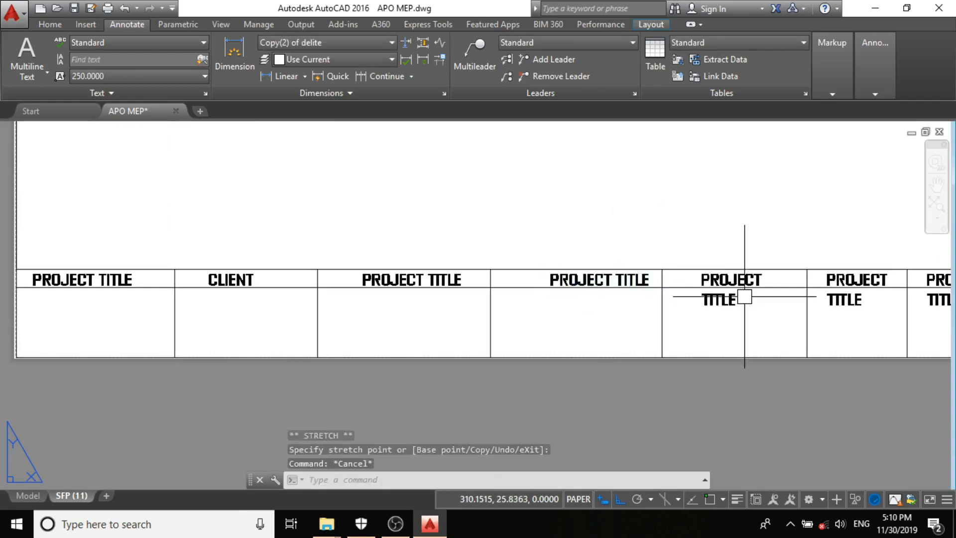
Step: Widen the wrapped PROJECT TITLE text frame in the fifth header cell so it fits on one line
{"action": "left_click", "coordinate": [745, 294]}
{"action": "left_click", "coordinate": [712, 305]}
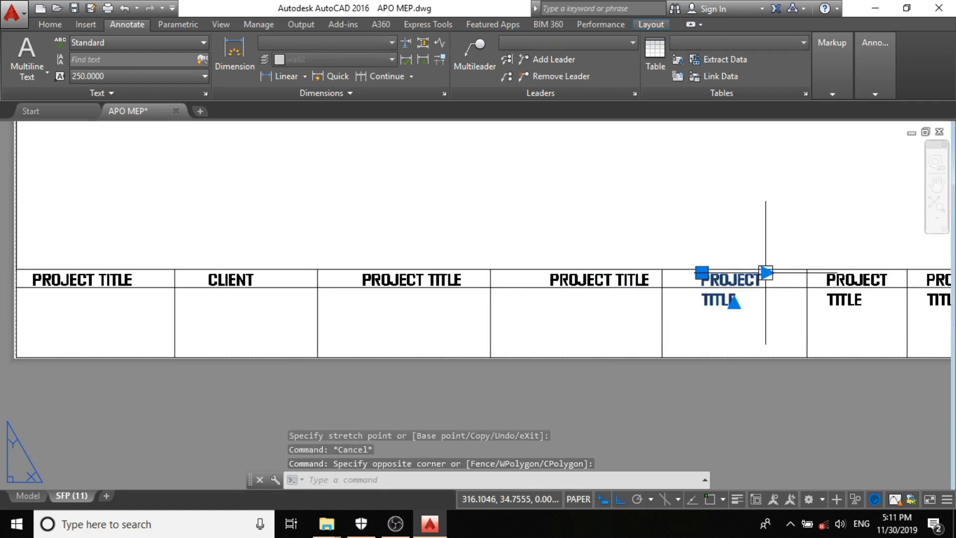
{"action": "left_click", "coordinate": [766, 273]}
{"action": "scroll", "coordinate": [534, 278], "scroll_direction": "down", "scroll_amount": 6}
{"action": "scroll", "coordinate": [576, 310], "scroll_direction": "up", "scroll_amount": 8}
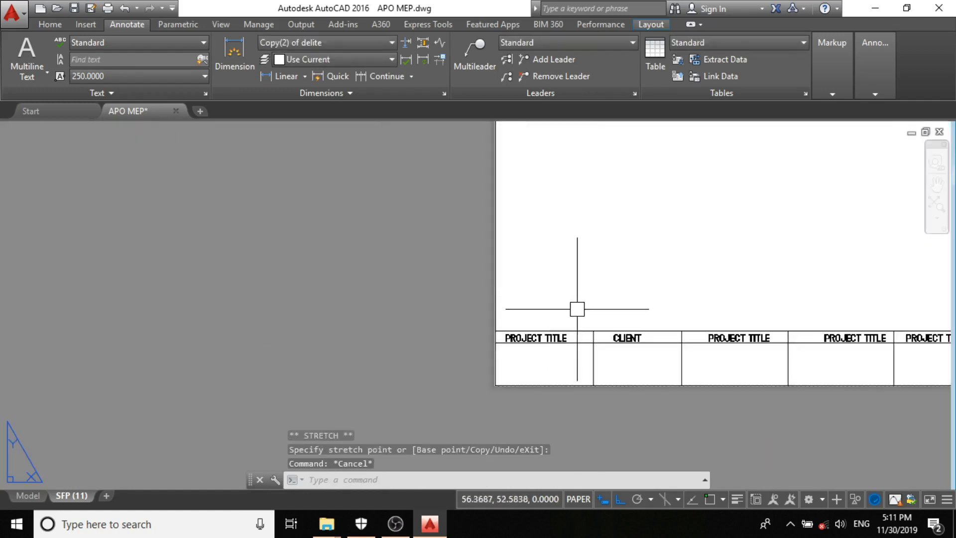
Step: Replace the PROJECT TITLE text in the third header cell with DEVELOPER
{"action": "scroll", "coordinate": [293, 257], "scroll_direction": "down", "scroll_amount": 4}
{"action": "scroll", "coordinate": [469, 318], "scroll_direction": "up", "scroll_amount": 2}
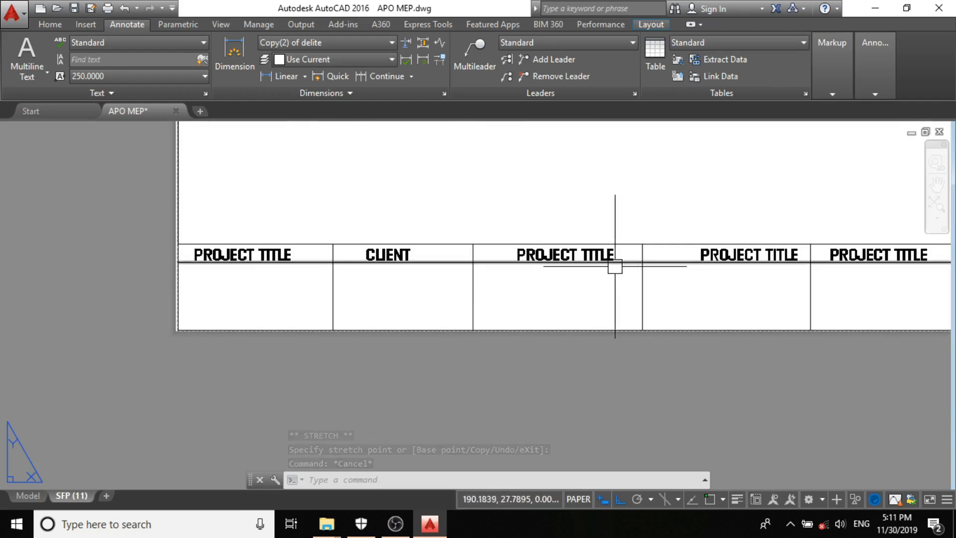
{"action": "scroll", "coordinate": [583, 256], "scroll_direction": "up", "scroll_amount": 3}
{"action": "left_click", "coordinate": [563, 252]}
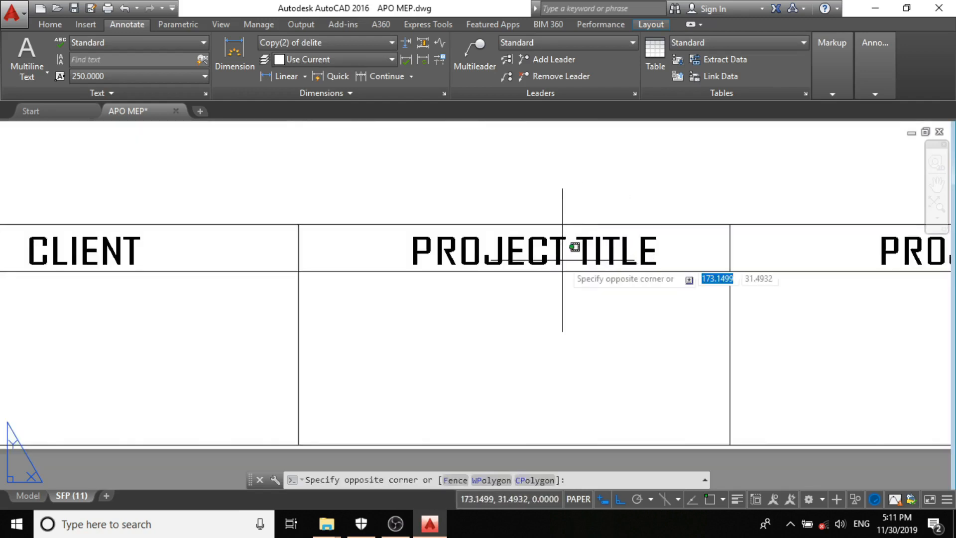
{"action": "left_click", "coordinate": [556, 256]}
{"action": "double_click", "coordinate": [562, 258]}
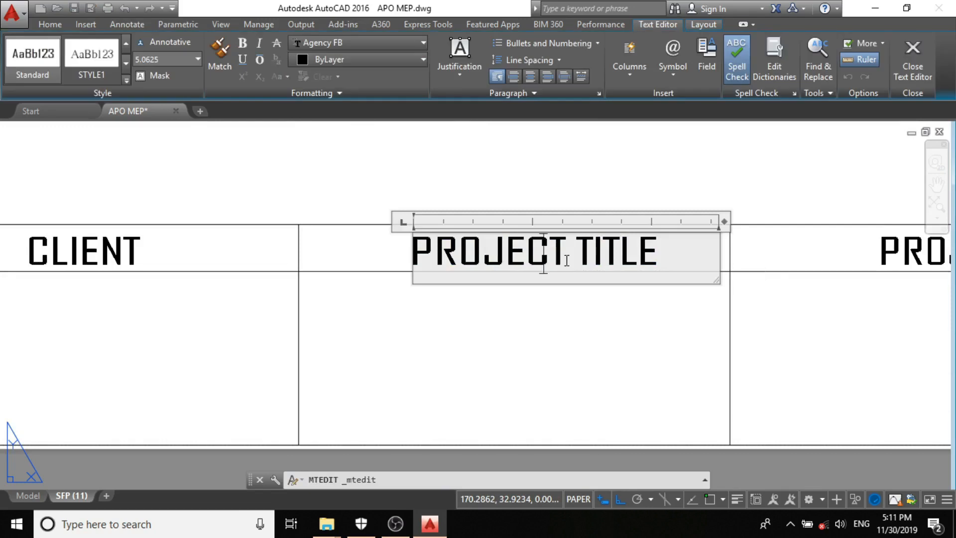
{"action": "key", "text": "ctrl+a"}
{"action": "type", "text": "DE"}
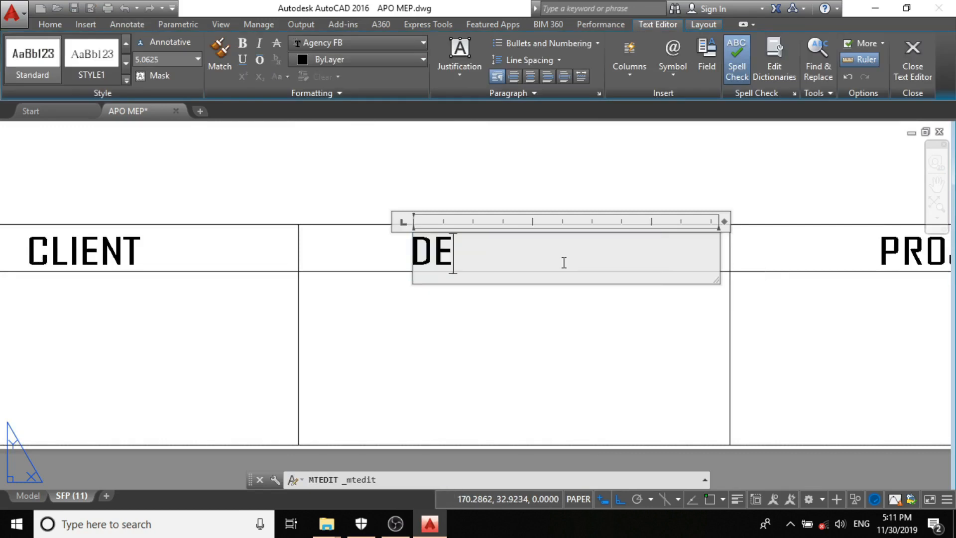
{"action": "type", "text": "VELOPER"}
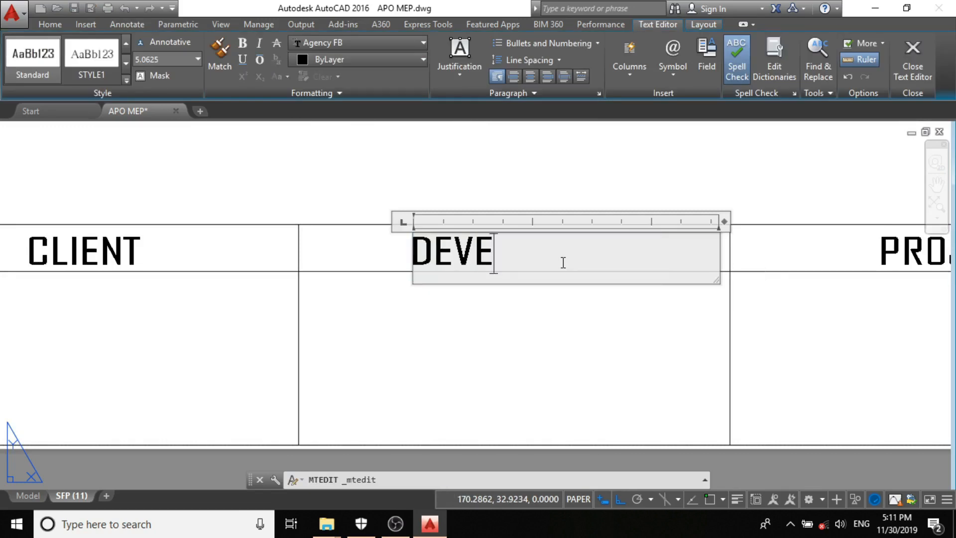
{"action": "left_click", "coordinate": [482, 308]}
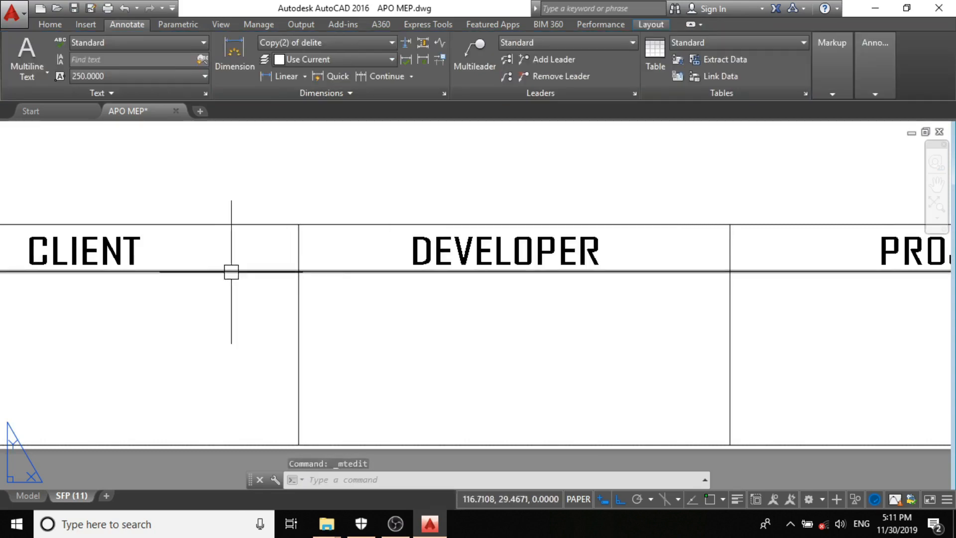
Step: Change the PROJECT TITLE text in the fourth header cell to DRAWING TITLE
{"action": "scroll", "coordinate": [231, 272], "scroll_direction": "down", "scroll_amount": 2}
{"action": "scroll", "coordinate": [724, 235], "scroll_direction": "up", "scroll_amount": 4}
{"action": "left_click", "coordinate": [611, 297]}
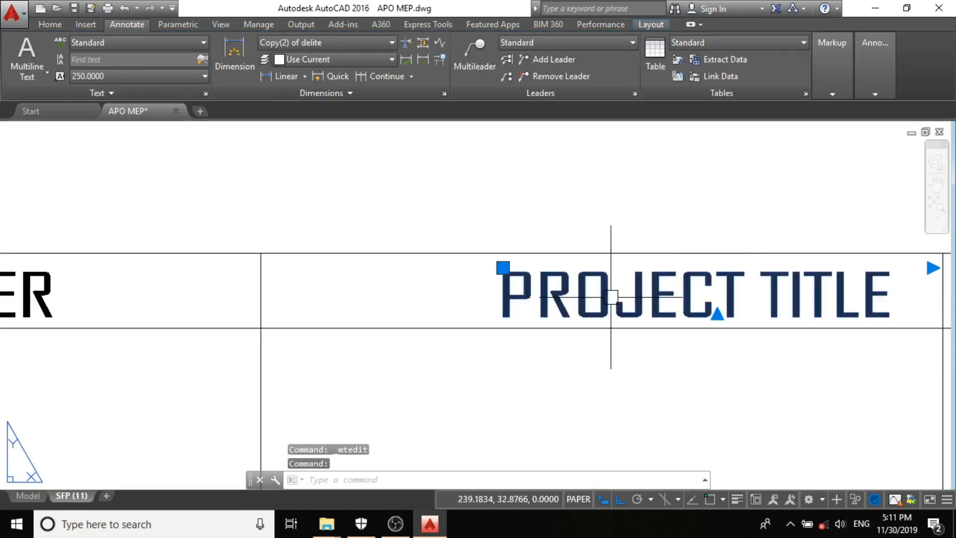
{"action": "double_click", "coordinate": [674, 299]}
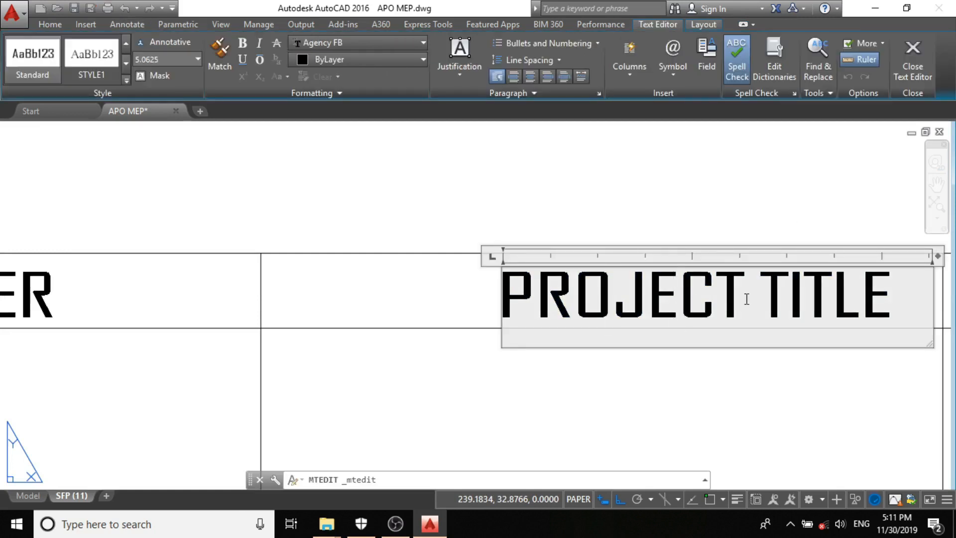
{"action": "left_click_drag", "start_coordinate": [747, 298], "coordinate": [242, 301]}
{"action": "type", "text": "DRAWIN"}
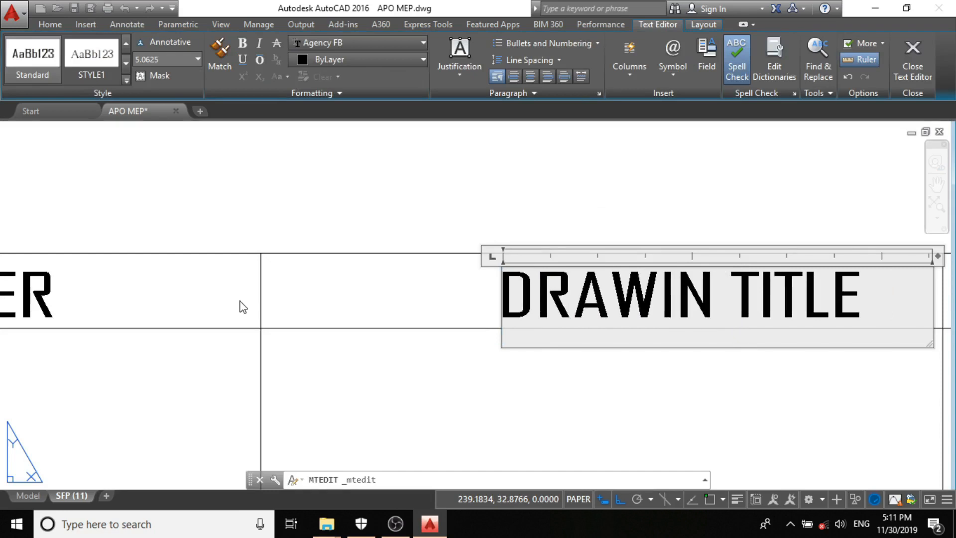
{"action": "type", "text": "G"}
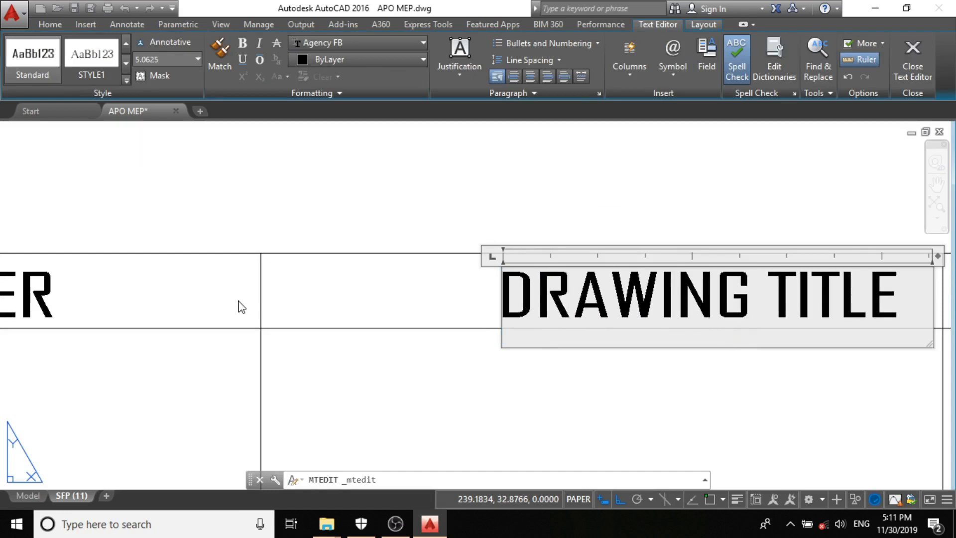
{"action": "left_click", "coordinate": [341, 229]}
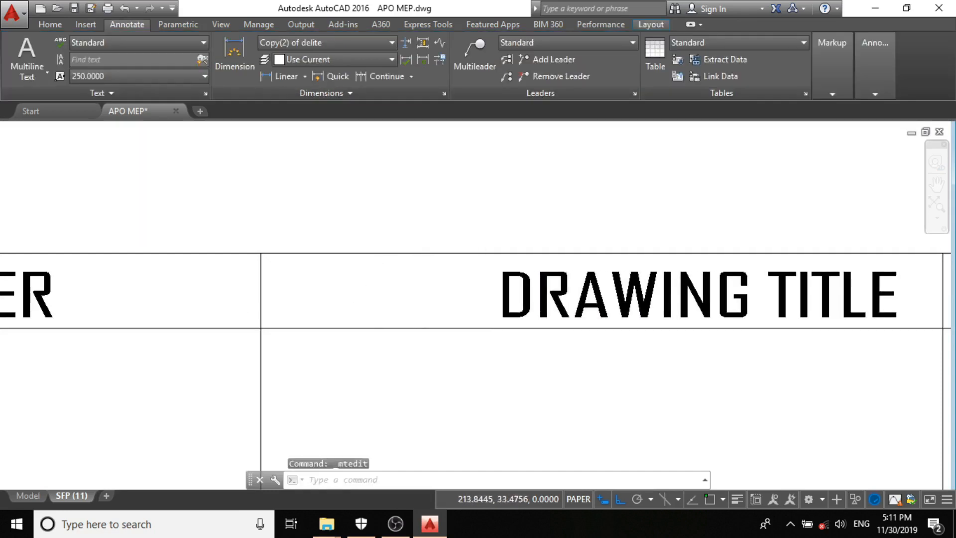
Step: Draw a horizontal line across the compartment below DRAWING TITLE, running slightly past both side borders
{"action": "scroll", "coordinate": [508, 291], "scroll_direction": "down", "scroll_amount": 2}
{"action": "scroll", "coordinate": [509, 290], "scroll_direction": "down", "scroll_amount": 2}
{"action": "key", "text": "Escape"}
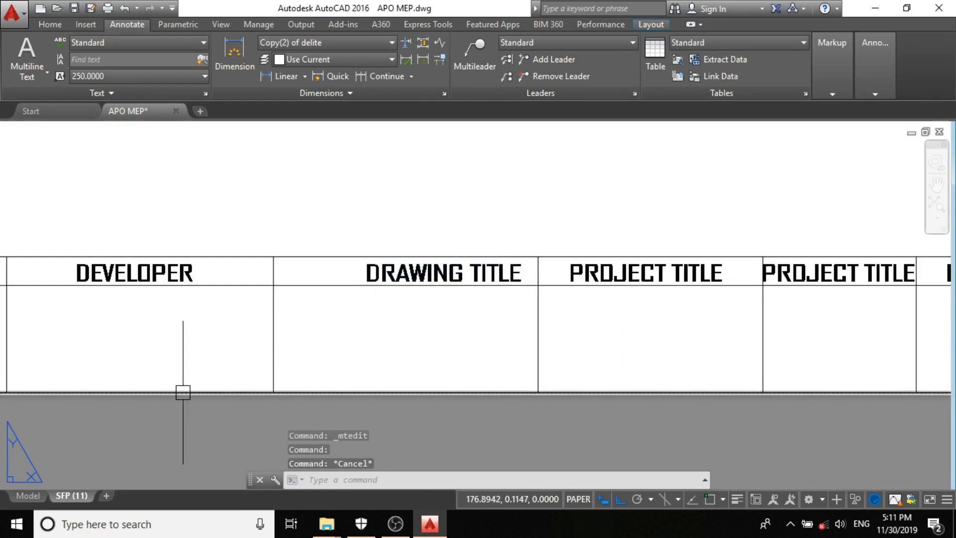
{"action": "type", "text": "l"}
{"action": "key", "text": "Return"}
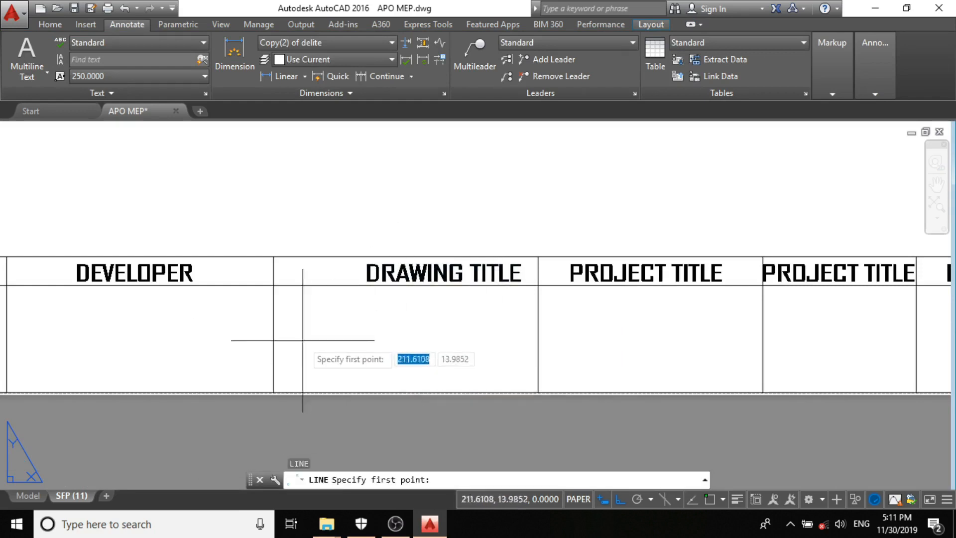
{"action": "left_click", "coordinate": [258, 327]}
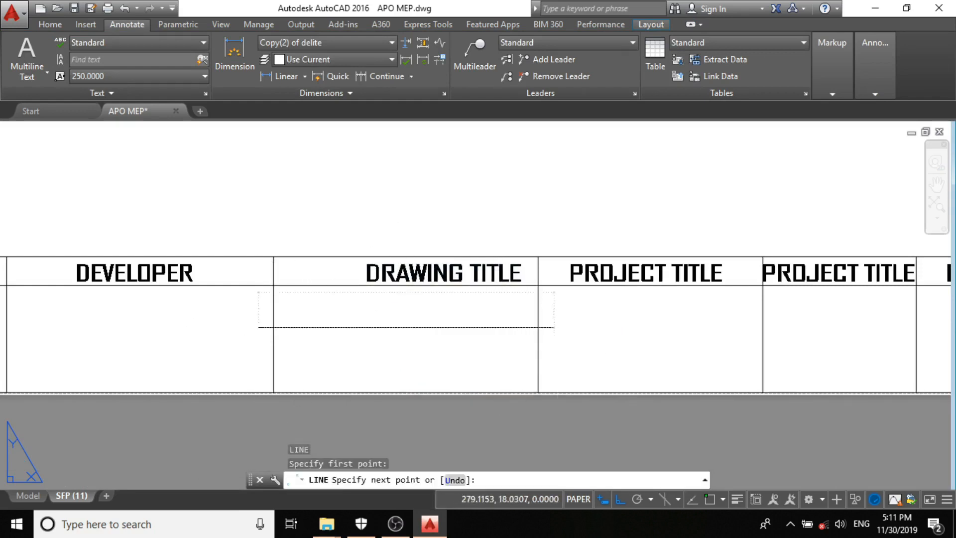
{"action": "left_click", "coordinate": [554, 328]}
{"action": "key", "text": "Escape"}
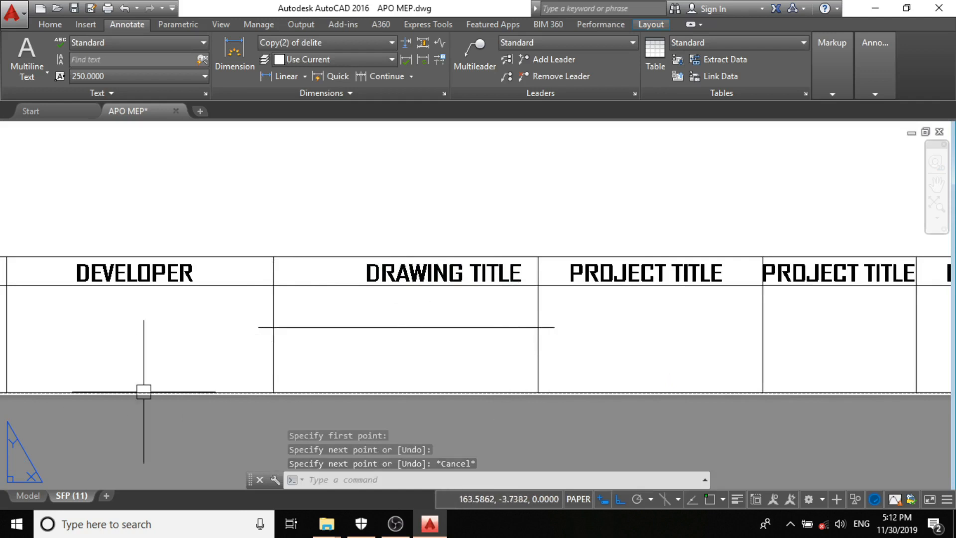
Step: Trim the overhanging line ends at the side borders of the DRAWING TITLE compartment
{"action": "scroll", "coordinate": [553, 316], "scroll_direction": "down", "scroll_amount": 3}
{"action": "scroll", "coordinate": [466, 319], "scroll_direction": "up", "scroll_amount": 2}
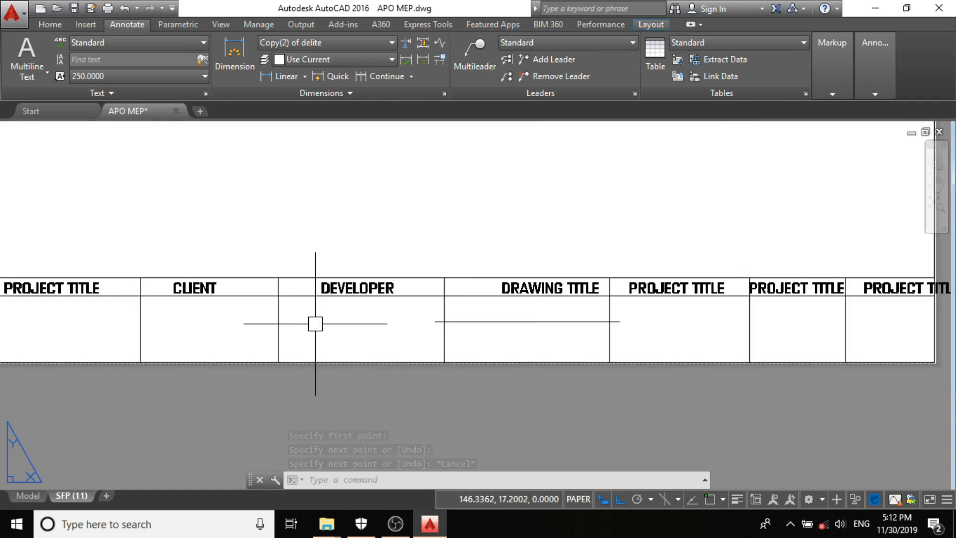
{"action": "scroll", "coordinate": [249, 321], "scroll_direction": "up", "scroll_amount": 2}
{"action": "left_click", "coordinate": [296, 319]}
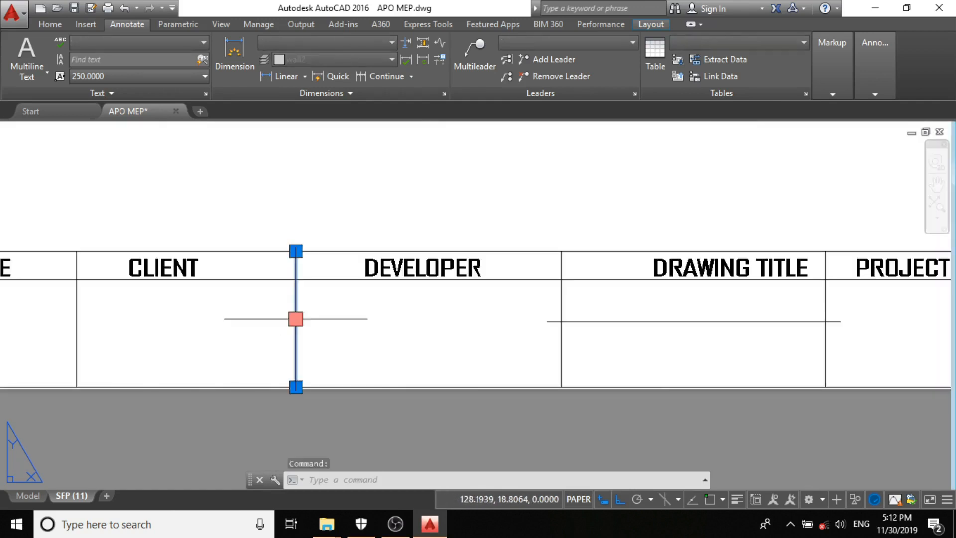
{"action": "left_click", "coordinate": [295, 319]}
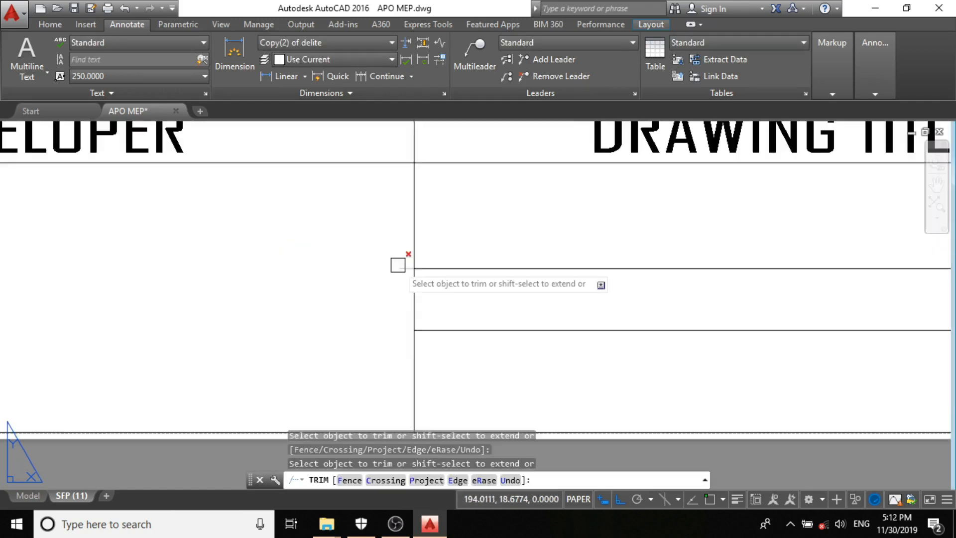
{"action": "left_click", "coordinate": [397, 266]}
Step: Copy the DRAWING TITLE text straight down into the narrow row between the two horizontal lines below it
{"action": "left_click", "coordinate": [528, 196]}
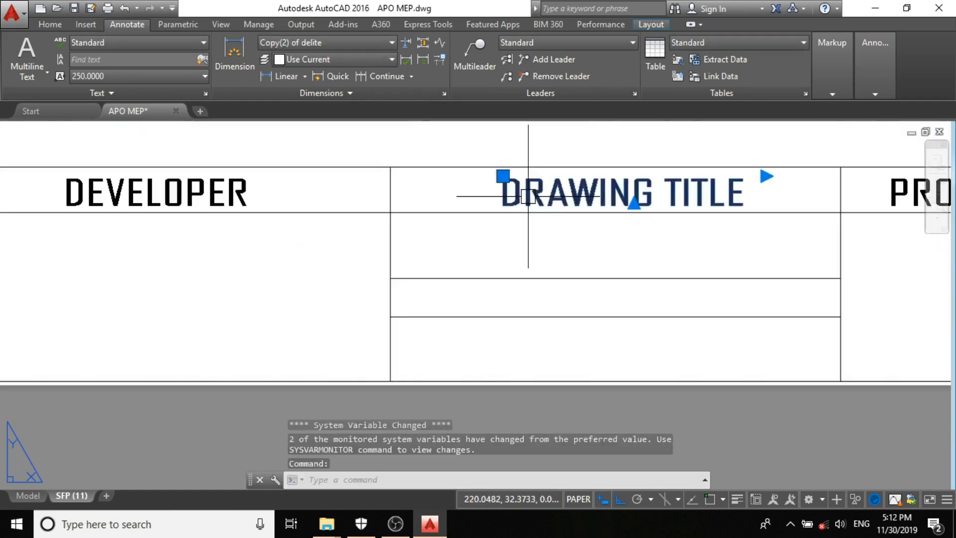
{"action": "type", "text": "co"}
{"action": "key", "text": "Return"}
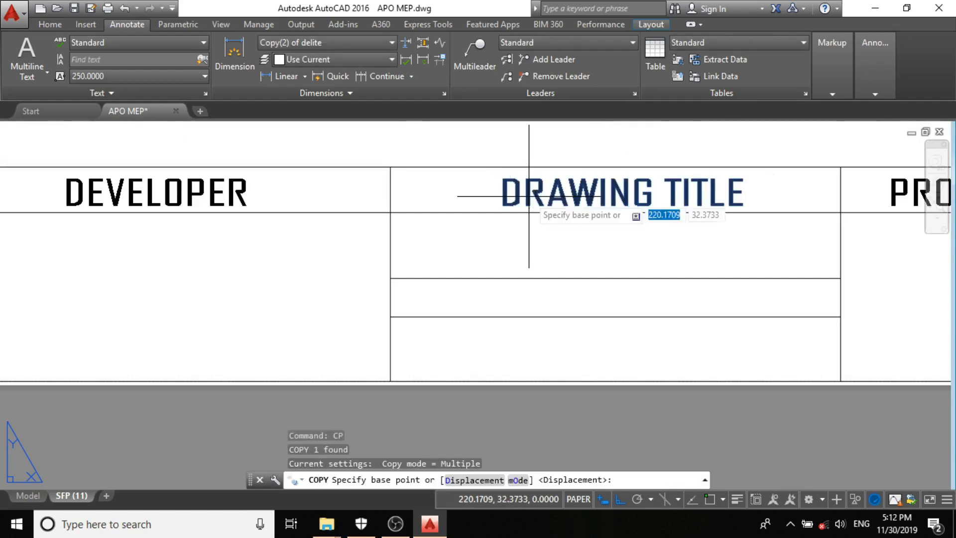
{"action": "left_click", "coordinate": [529, 196]}
{"action": "scroll", "coordinate": [555, 321], "scroll_direction": "up", "scroll_amount": 2}
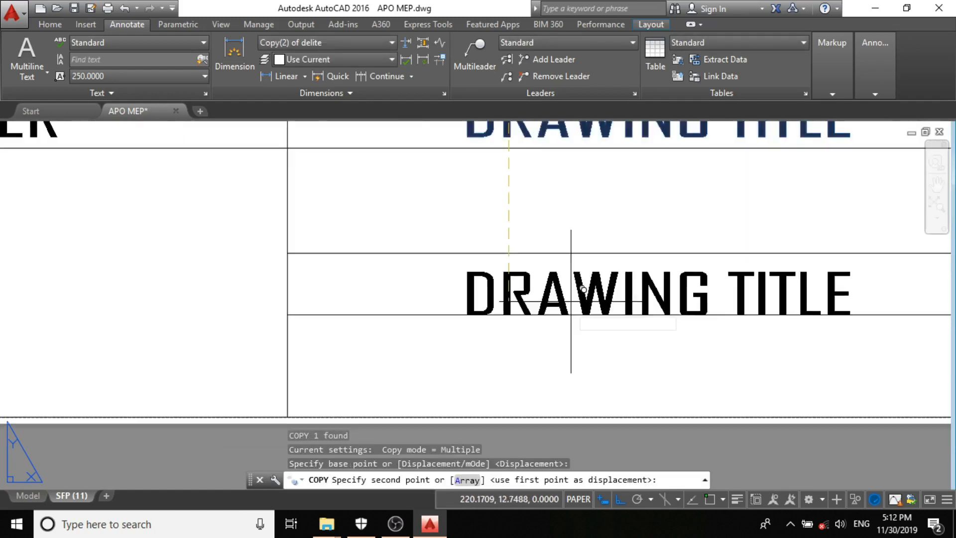
{"action": "left_click", "coordinate": [559, 291]}
{"action": "key", "text": "Escape"}
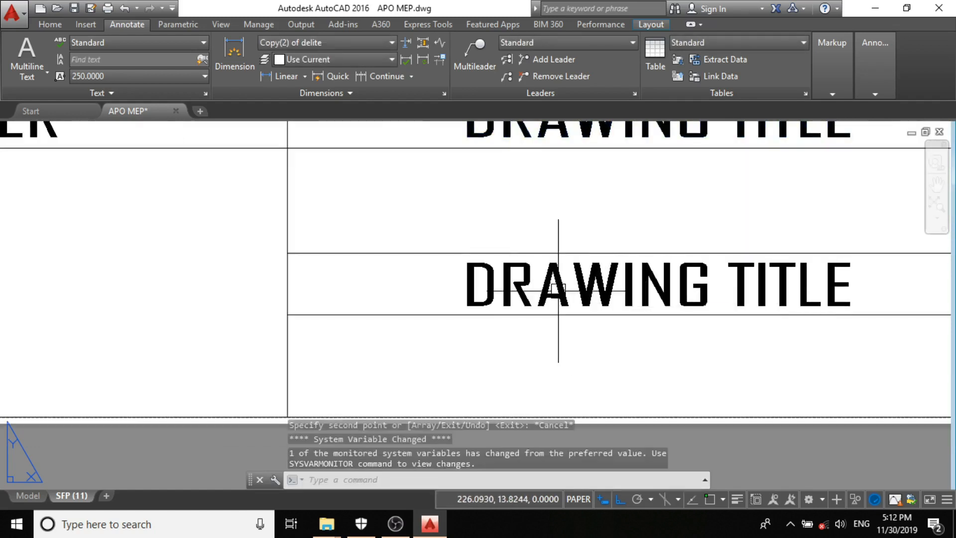
Step: Change the copied text in the narrow row to DRAWING CONTENT
{"action": "double_click", "coordinate": [624, 300]}
{"action": "left_click_drag", "start_coordinate": [747, 298], "coordinate": [858, 294]}
{"action": "key", "text": "BackSpace"}
{"action": "key", "text": "BackSpace"}
{"action": "type", "text": "CONTEB"}
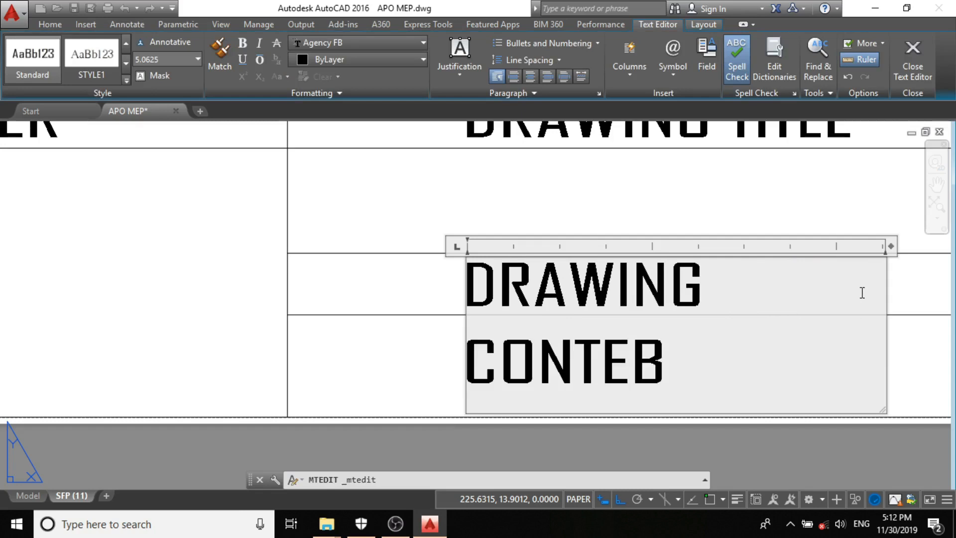
{"action": "key", "text": "BackSpace"}
{"action": "type", "text": "NT"}
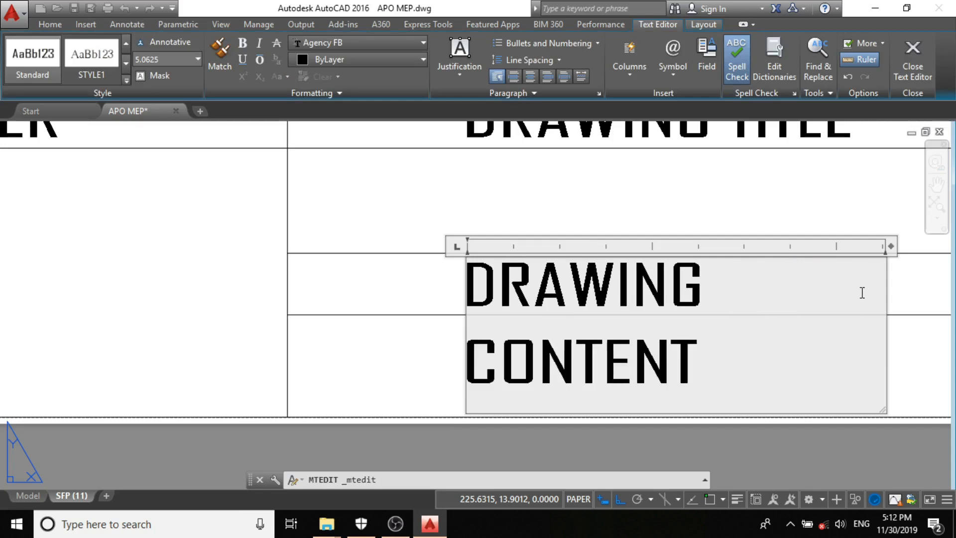
{"action": "left_click", "coordinate": [422, 211]}
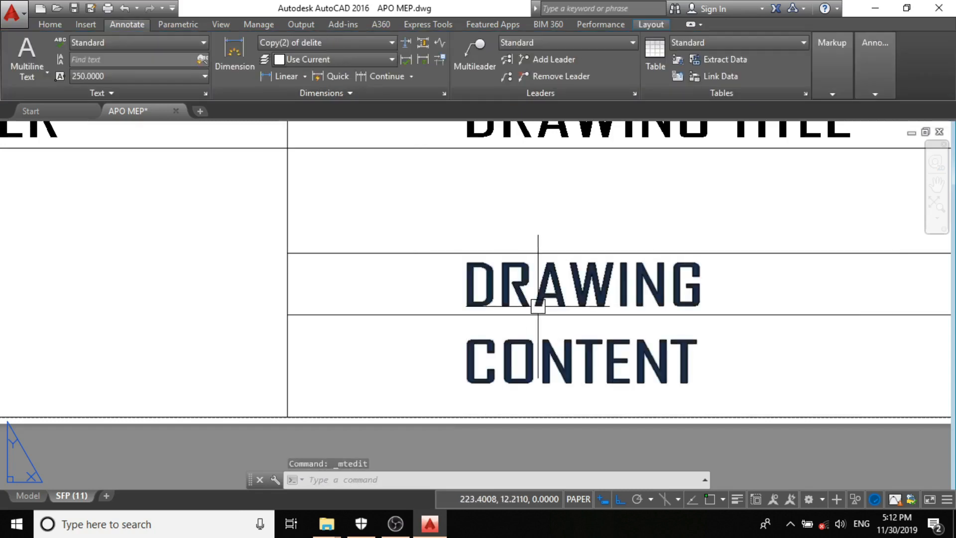
Step: Widen the DRAWING CONTENT text frame past the cell's right border so the text fits on one line
{"action": "left_click", "coordinate": [533, 277]}
{"action": "scroll", "coordinate": [335, 299], "scroll_direction": "down", "scroll_amount": 4}
{"action": "scroll", "coordinate": [474, 280], "scroll_direction": "up", "scroll_amount": 2}
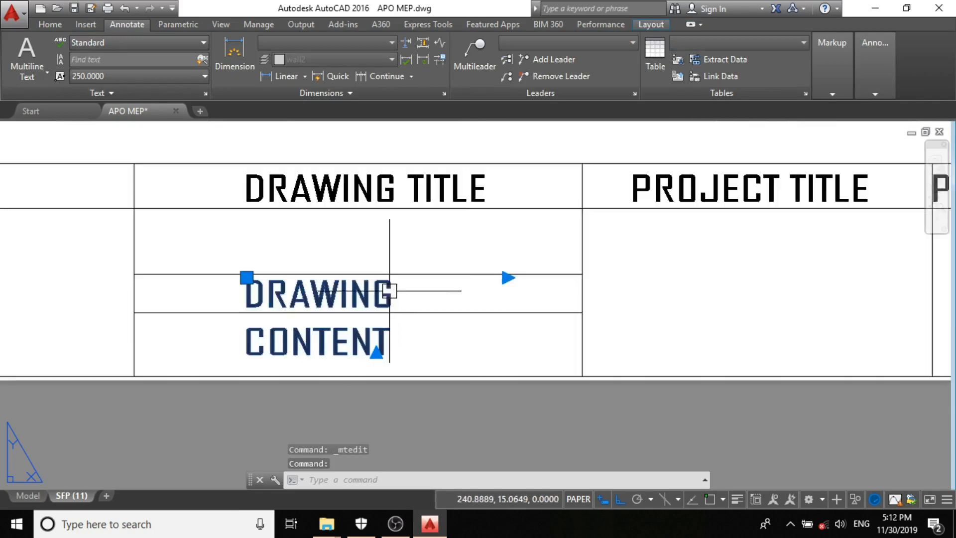
{"action": "left_click", "coordinate": [507, 278]}
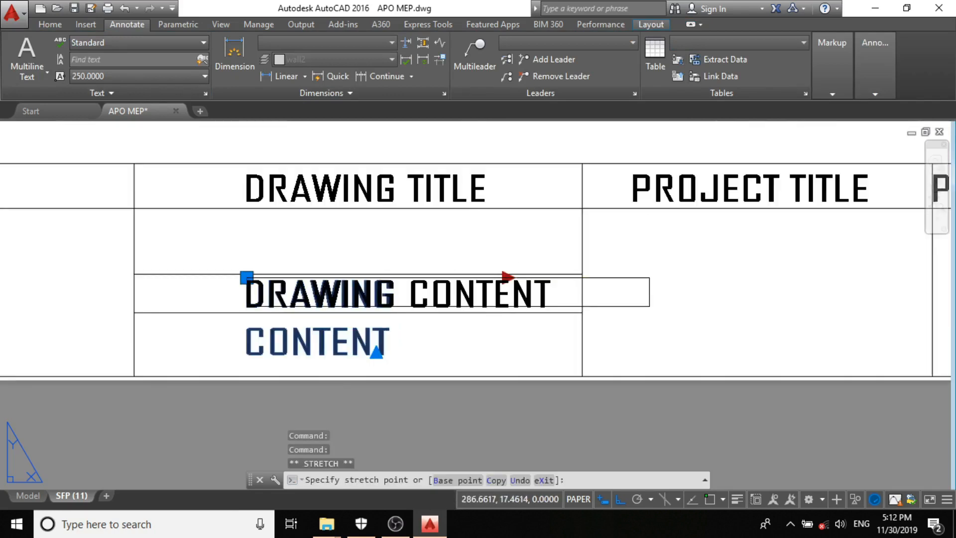
{"action": "left_click", "coordinate": [651, 278]}
{"action": "key", "text": "Escape"}
Step: Replace the PROJECT TITLE text in the fifth header cell with REVISION
{"action": "scroll", "coordinate": [375, 262], "scroll_direction": "down", "scroll_amount": 1}
{"action": "scroll", "coordinate": [566, 224], "scroll_direction": "up", "scroll_amount": 2}
{"action": "scroll", "coordinate": [486, 245], "scroll_direction": "down", "scroll_amount": 4}
{"action": "scroll", "coordinate": [460, 188], "scroll_direction": "up", "scroll_amount": 3}
{"action": "left_click", "coordinate": [461, 188]}
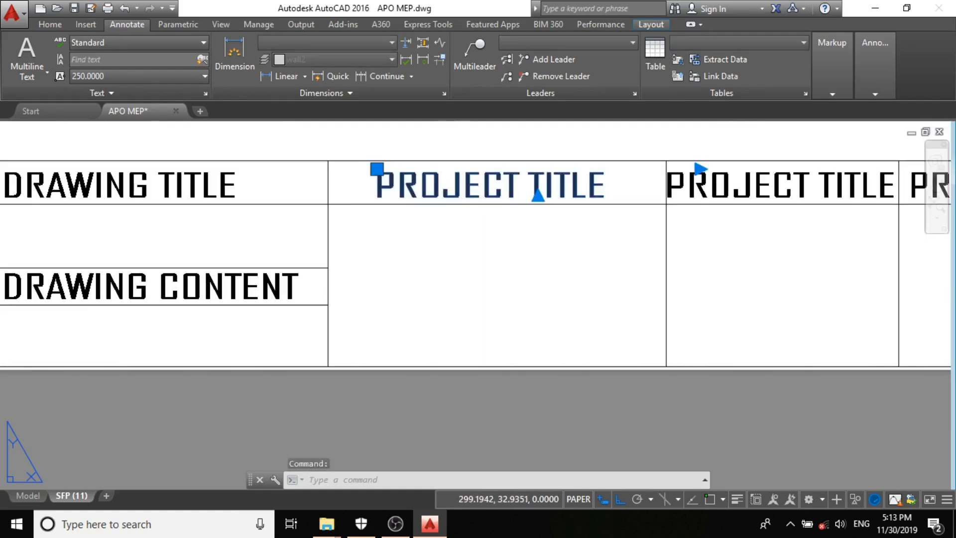
{"action": "double_click", "coordinate": [460, 189]}
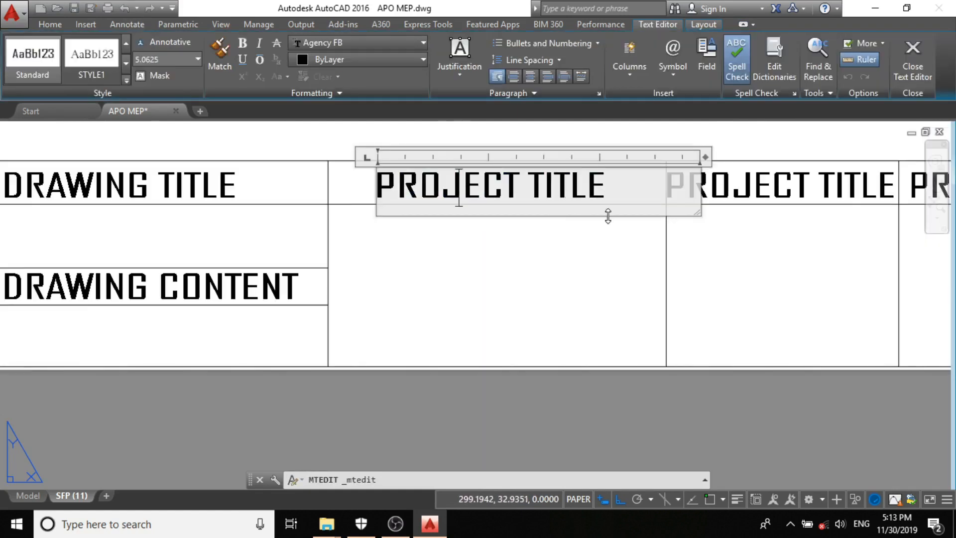
{"action": "left_click_drag", "start_coordinate": [606, 196], "coordinate": [304, 196]}
{"action": "type", "text": "RE"}
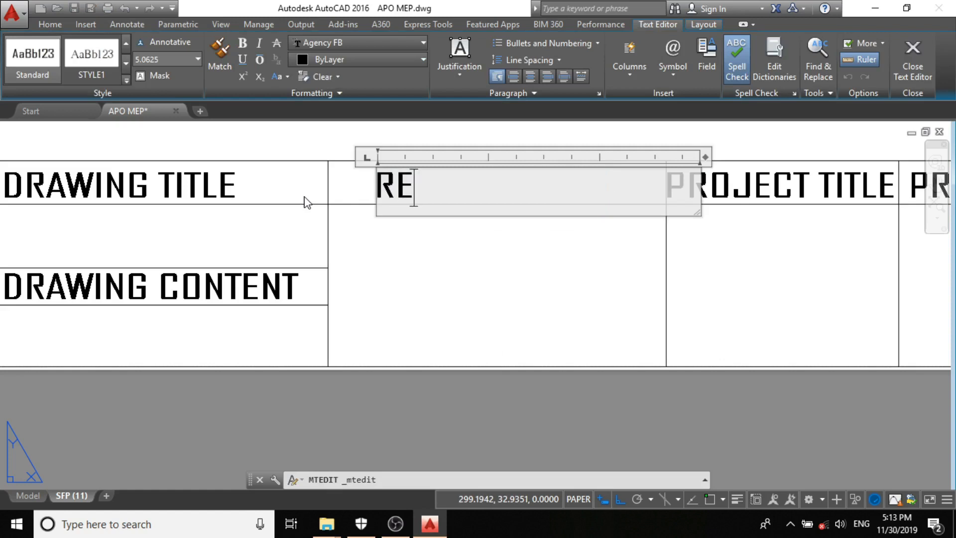
{"action": "type", "text": "VISION"}
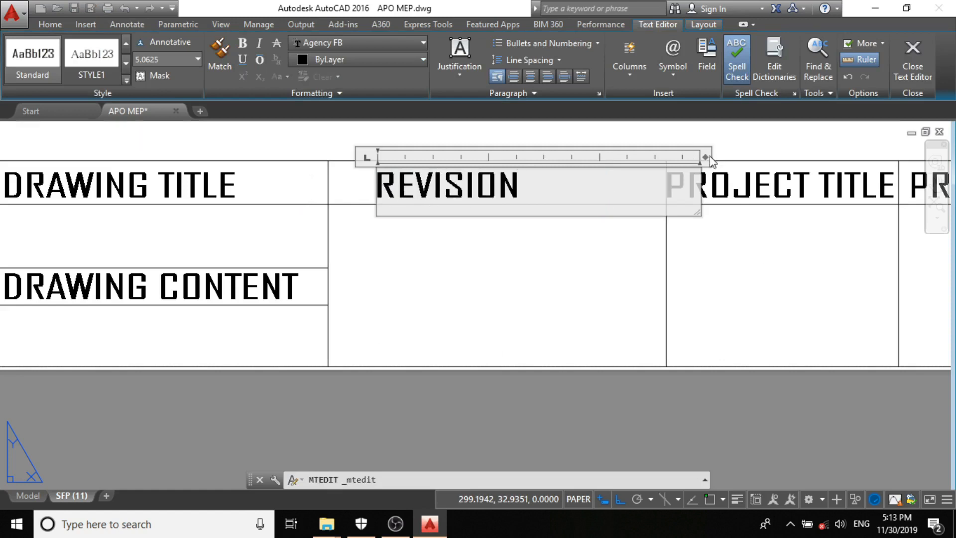
{"action": "left_click", "coordinate": [498, 275]}
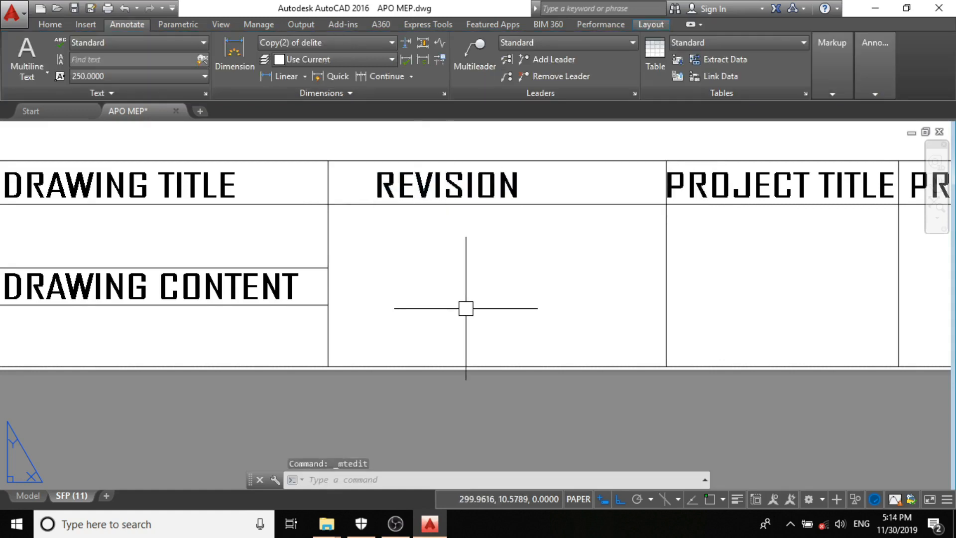
Step: Draw a horizontal line across the compartment just below the REVISION header, slightly past both side borders
{"action": "scroll", "coordinate": [434, 191], "scroll_direction": "down", "scroll_amount": 2}
{"action": "scroll", "coordinate": [764, 213], "scroll_direction": "up", "scroll_amount": 2}
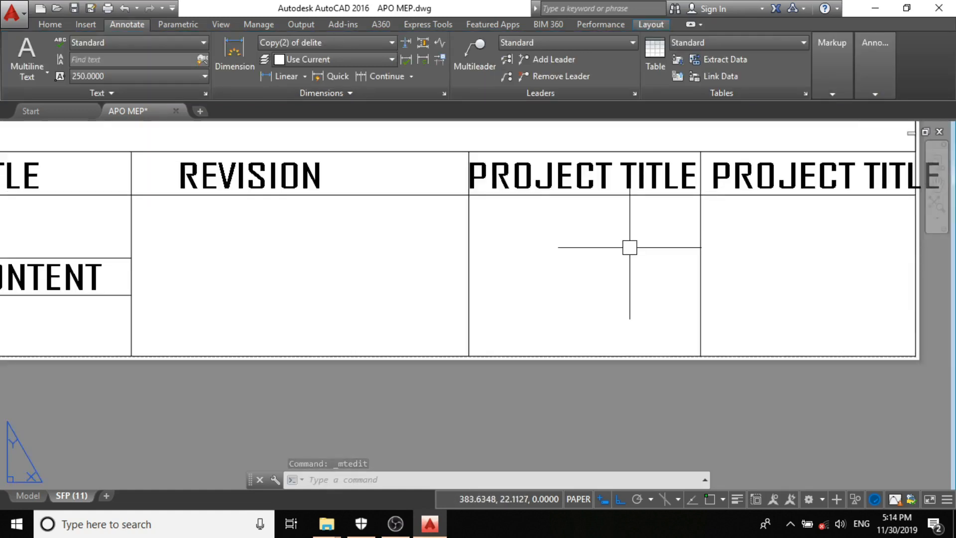
{"action": "left_click", "coordinate": [535, 177]}
{"action": "key", "text": "Escape"}
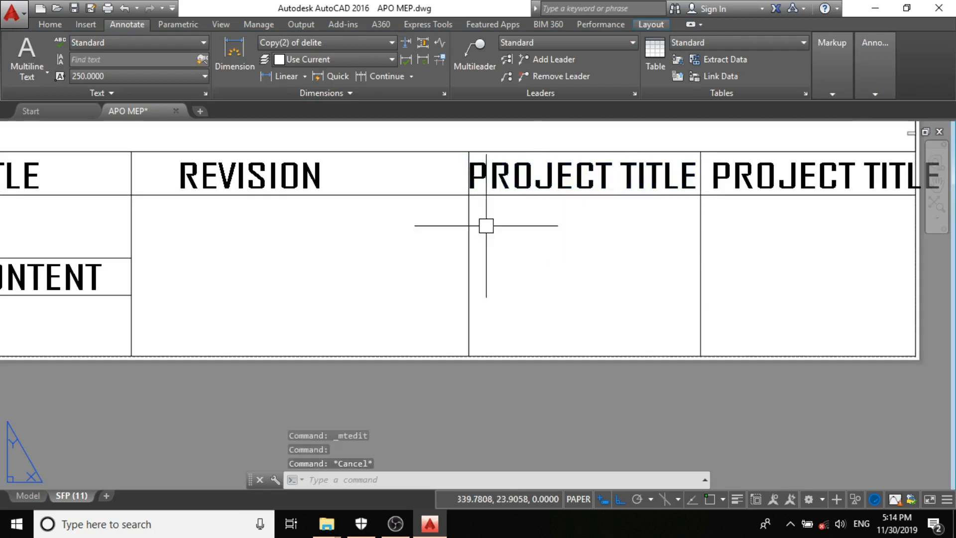
{"action": "scroll", "coordinate": [483, 228], "scroll_direction": "down", "scroll_amount": 2}
{"action": "scroll", "coordinate": [208, 254], "scroll_direction": "up", "scroll_amount": 2}
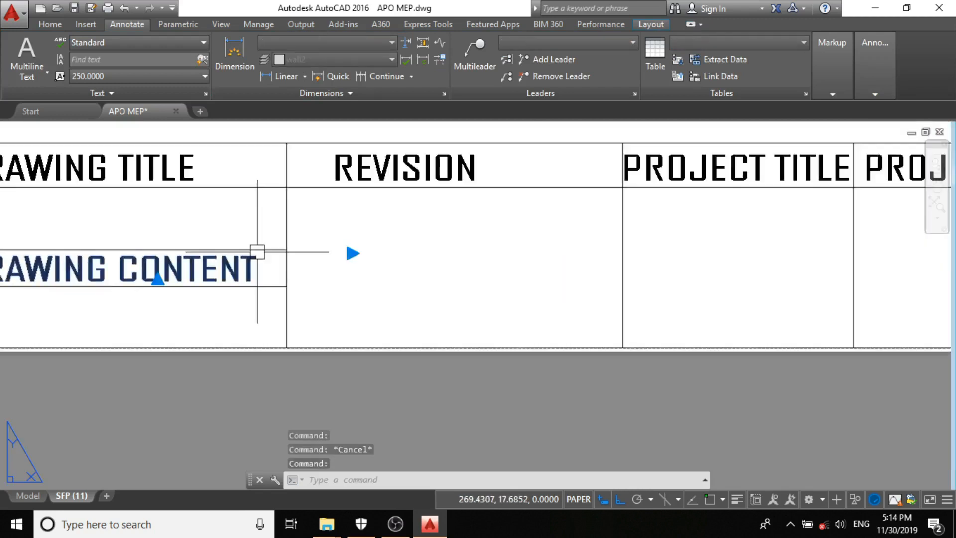
{"action": "key", "text": "Escape"}
{"action": "left_click", "coordinate": [651, 219]}
{"action": "key", "text": "Escape"}
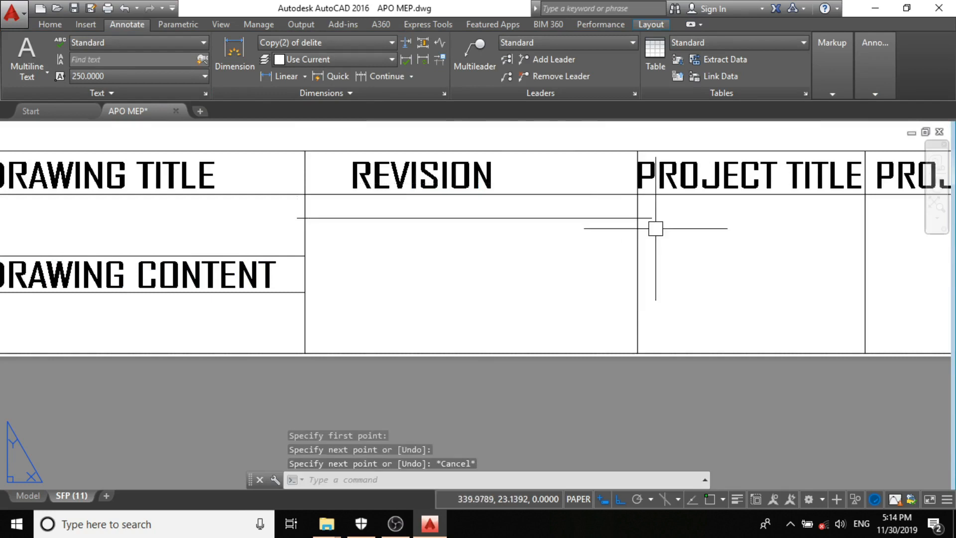
Step: Trim both overhanging ends of the new line at the REVISION compartment's side borders
{"action": "type", "text": "TR"}
{"action": "key", "text": "Return"}
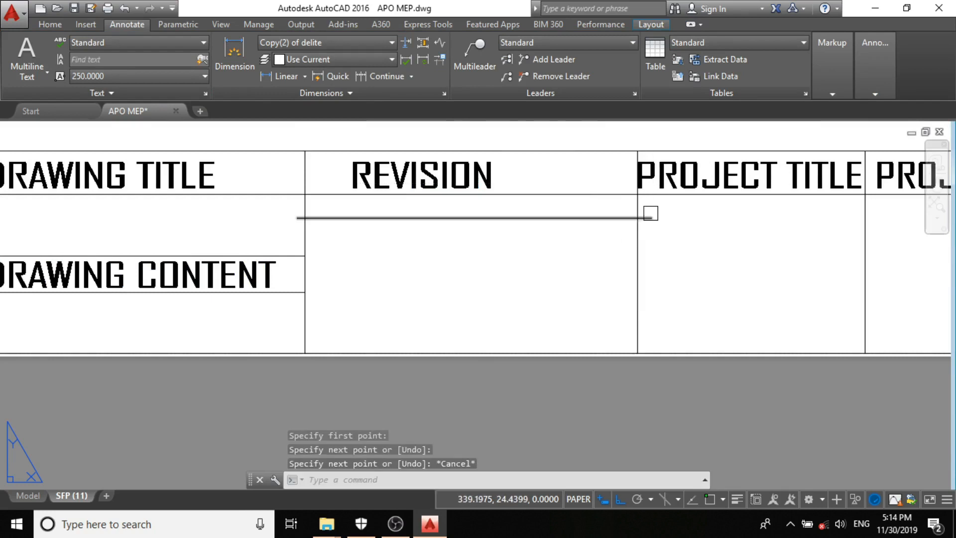
{"action": "key", "text": "Return"}
{"action": "left_click", "coordinate": [650, 218]}
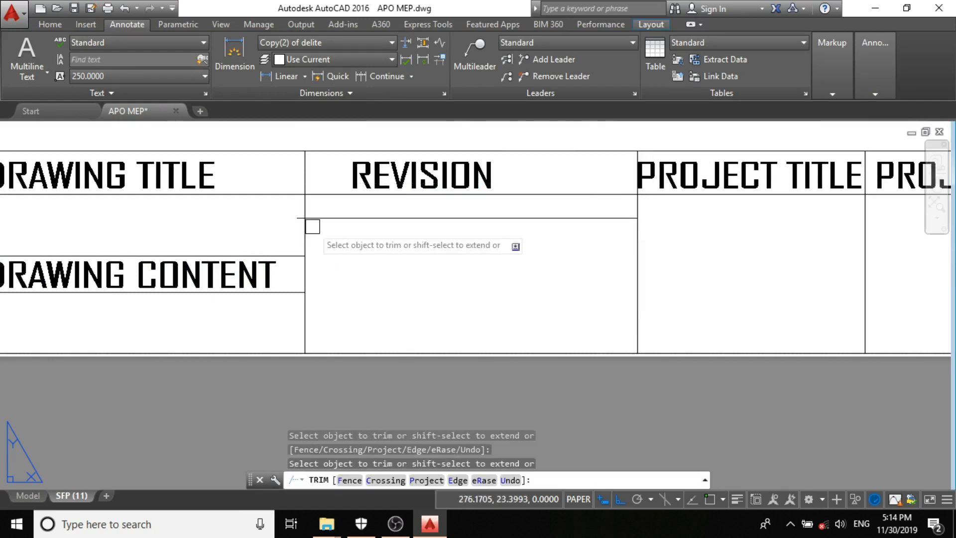
{"action": "scroll", "coordinate": [299, 223], "scroll_direction": "up", "scroll_amount": 2}
{"action": "key", "text": "Escape"}
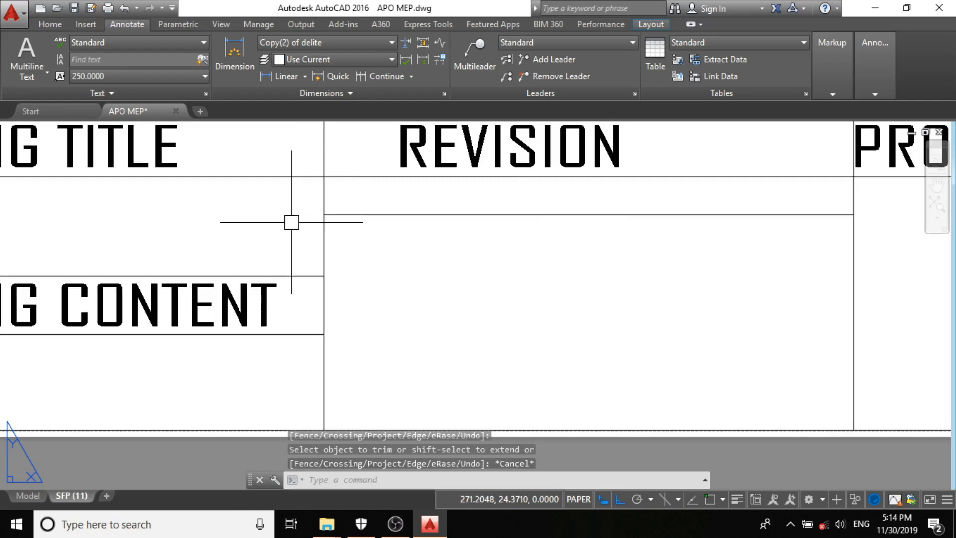
Step: Copy the horizontal line below the REVISION header downward five times at even spacing to form the revision table rows
{"action": "type", "text": "c"}
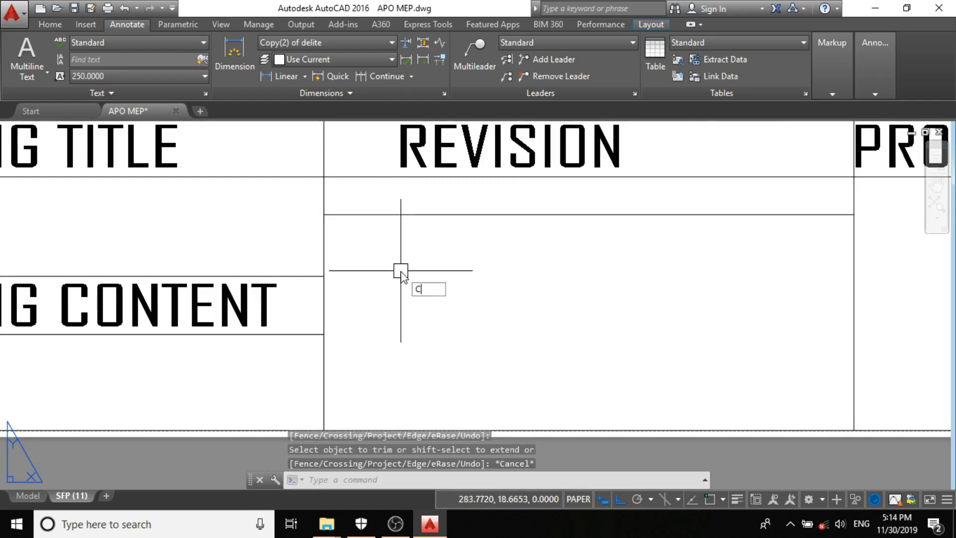
{"action": "type", "text": "p"}
{"action": "key", "text": "Return"}
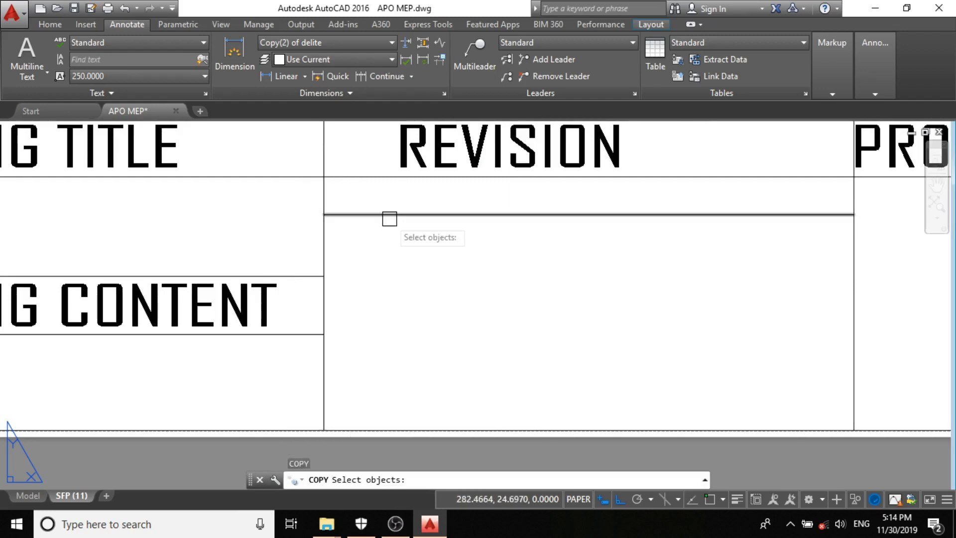
{"action": "left_click", "coordinate": [389, 219]}
{"action": "key", "text": "Return"}
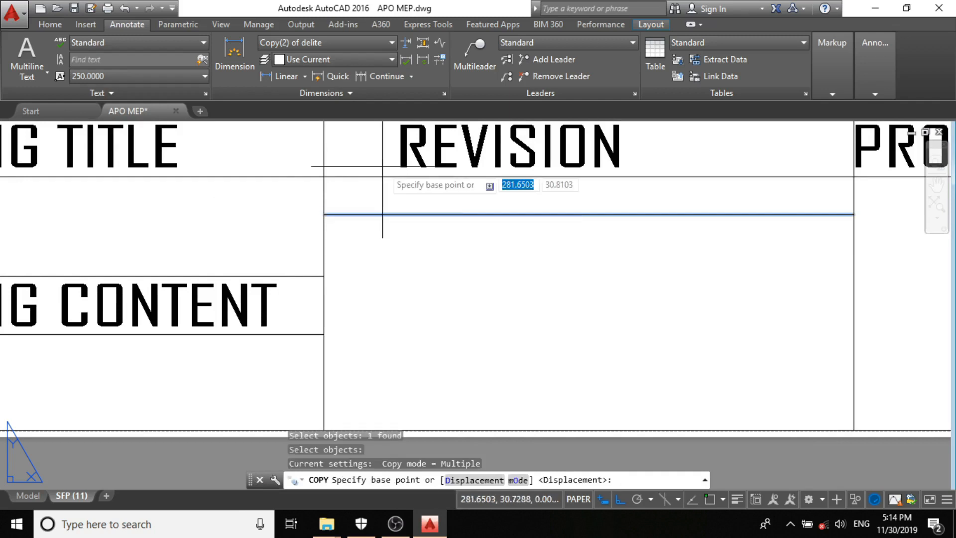
{"action": "left_click", "coordinate": [384, 167]}
{"action": "left_click", "coordinate": [414, 203]}
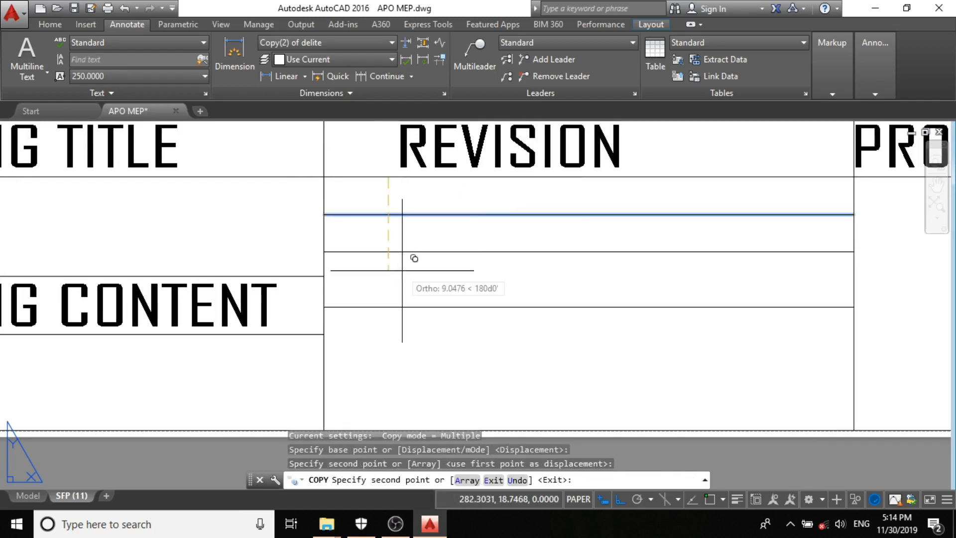
{"action": "left_click", "coordinate": [417, 239]}
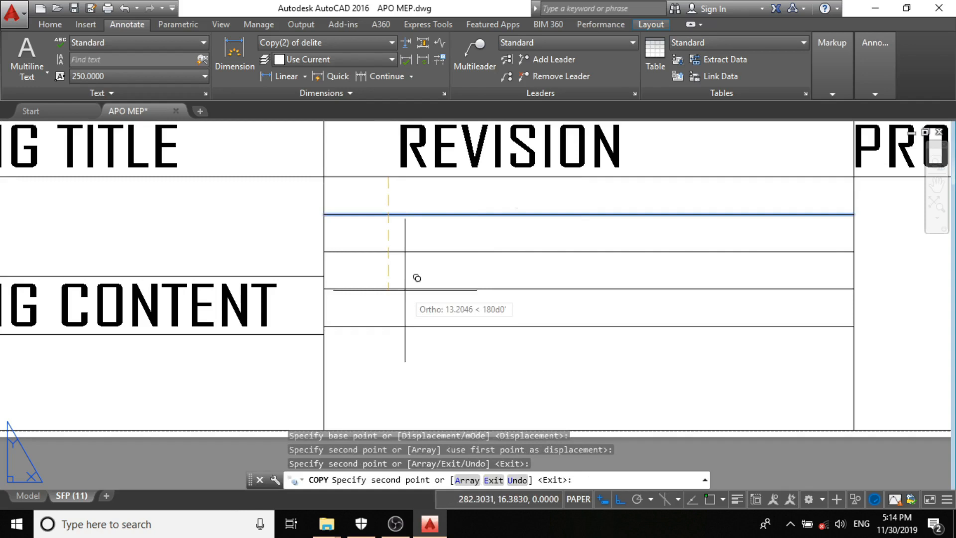
{"action": "left_click", "coordinate": [417, 276]}
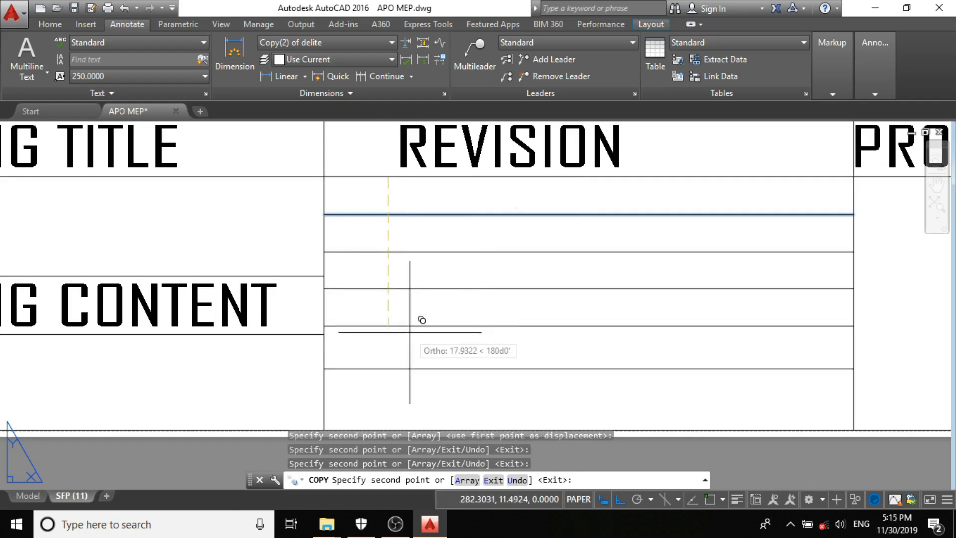
{"action": "left_click", "coordinate": [408, 325]}
{"action": "middle_click_drag", "start_coordinate": [407, 326], "coordinate": [404, 277]}
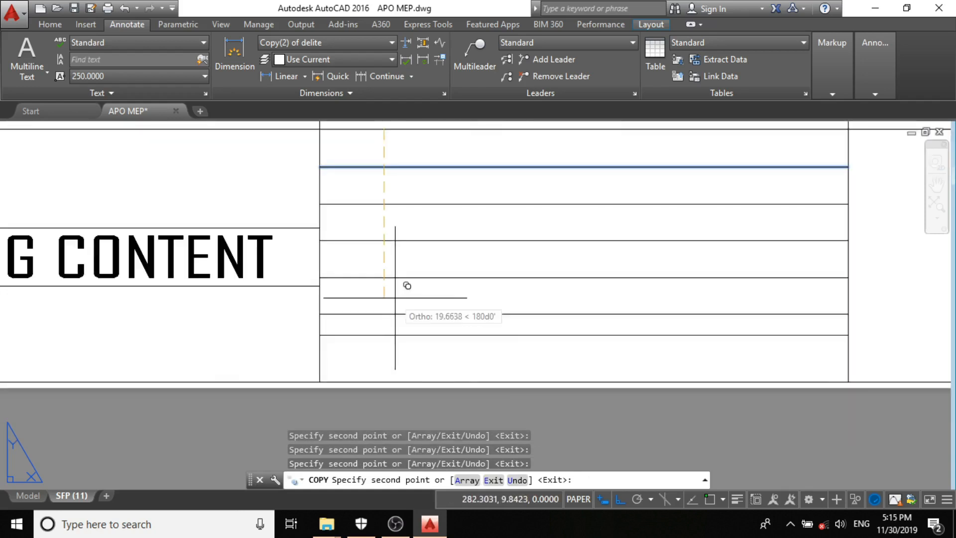
{"action": "left_click", "coordinate": [396, 316]}
{"action": "key", "text": "Escape"}
Step: Change the text style of the PROJECT TITLE label in the cell just right of REVISION to stylus BT
{"action": "scroll", "coordinate": [399, 309], "scroll_direction": "down", "scroll_amount": 2}
{"action": "middle_click_drag", "start_coordinate": [522, 232], "coordinate": [214, 227]}
{"action": "scroll", "coordinate": [409, 223], "scroll_direction": "up", "scroll_amount": 1}
{"action": "double_click", "coordinate": [288, 224]}
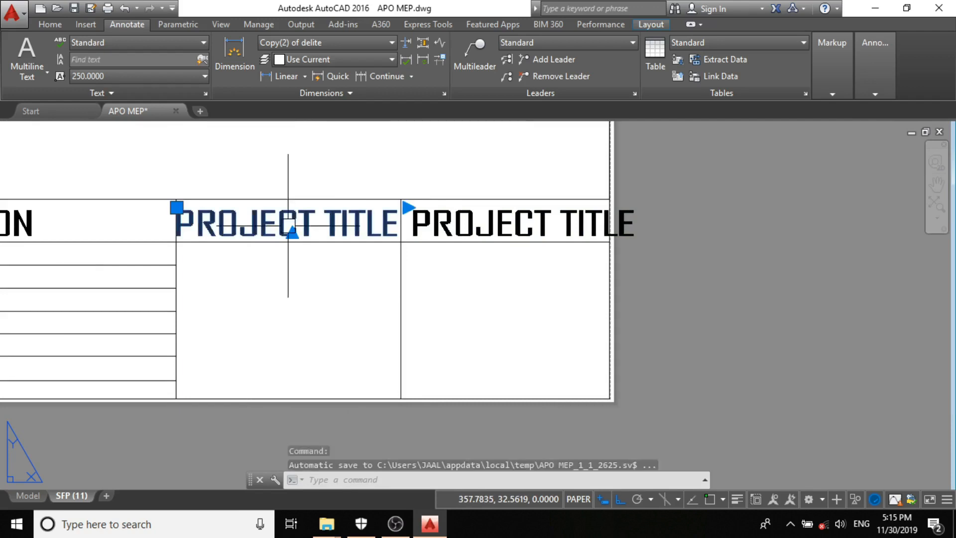
{"action": "left_click", "coordinate": [119, 41]}
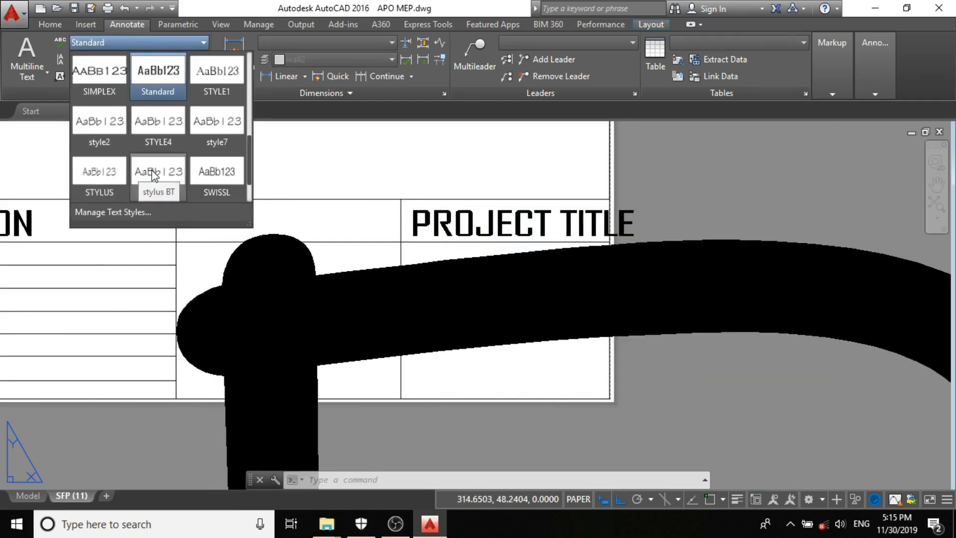
{"action": "left_click", "coordinate": [152, 175]}
{"action": "scroll", "coordinate": [289, 185], "scroll_direction": "down", "scroll_amount": 2}
{"action": "key", "text": "Escape"}
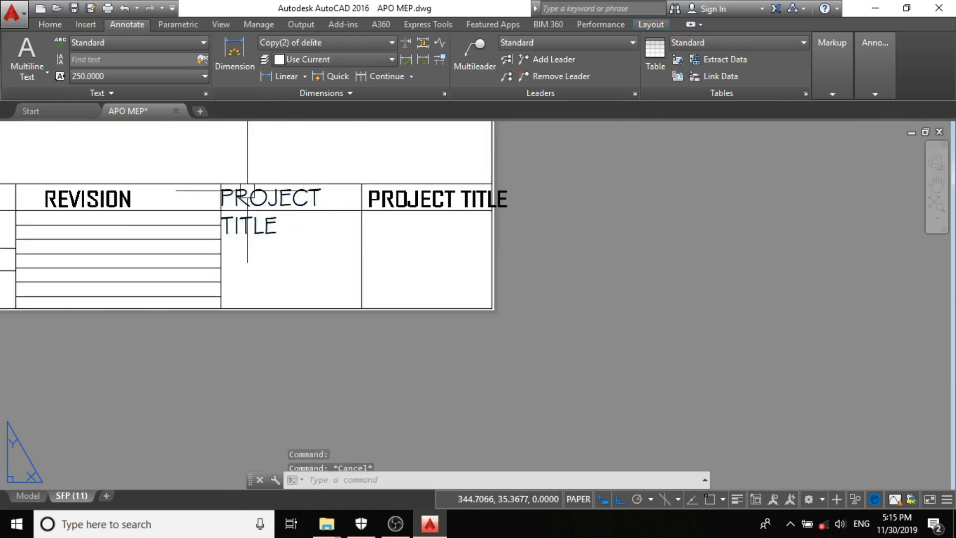
Step: Scale the restyled PROJECT TITLE text by a factor of 0.7 about a point on the text
{"action": "scroll", "coordinate": [247, 196], "scroll_direction": "up", "scroll_amount": 2}
{"action": "left_click", "coordinate": [251, 201]}
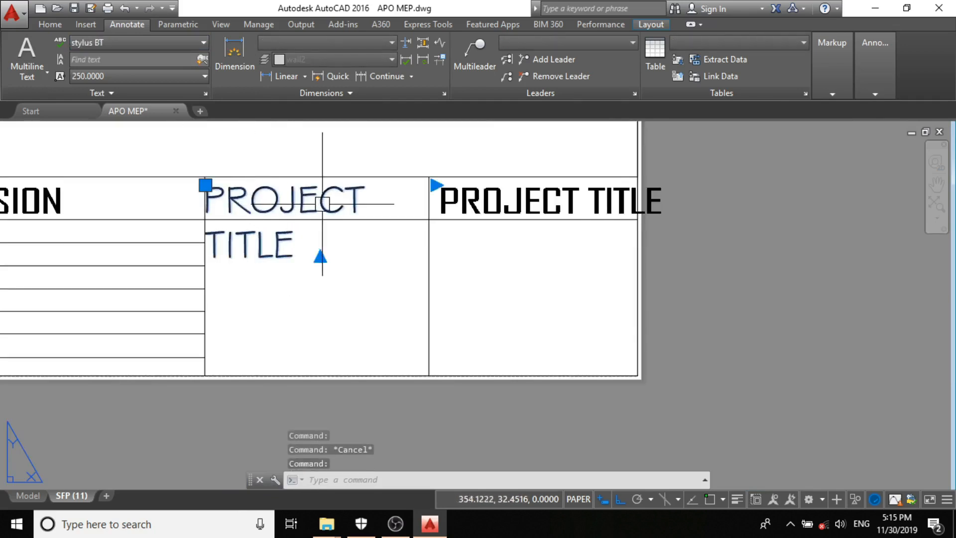
{"action": "type", "text": "sc"}
{"action": "key", "text": "Return"}
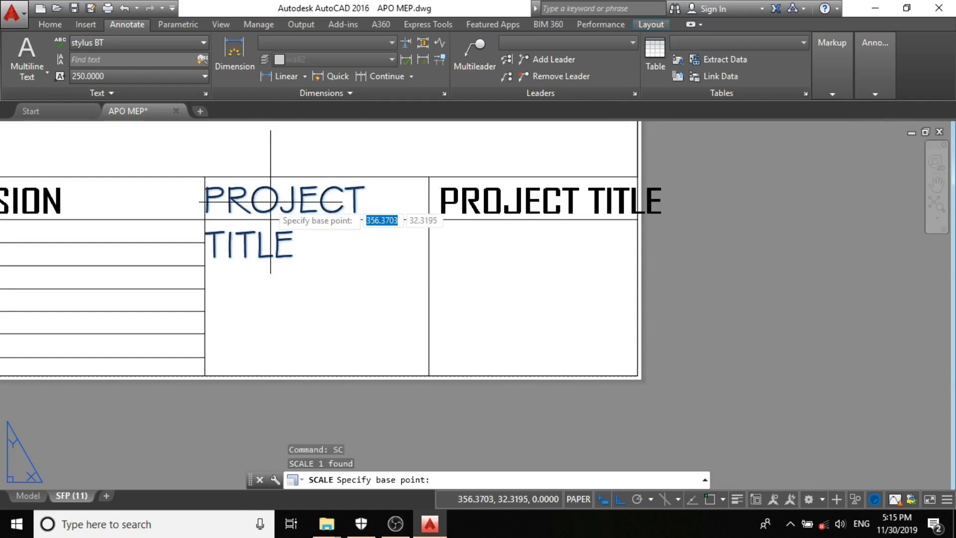
{"action": "left_click", "coordinate": [264, 201]}
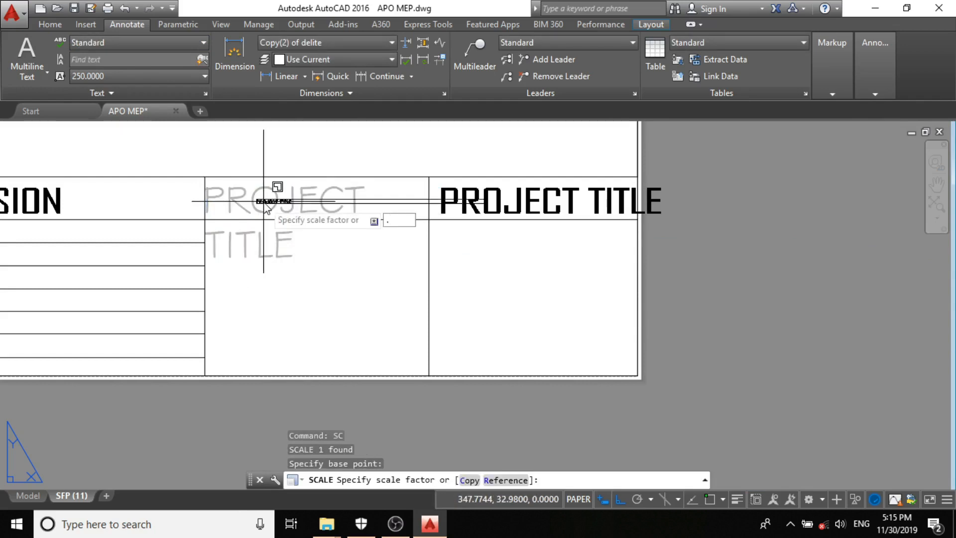
{"action": "type", "text": ".7"}
{"action": "key", "text": "Return"}
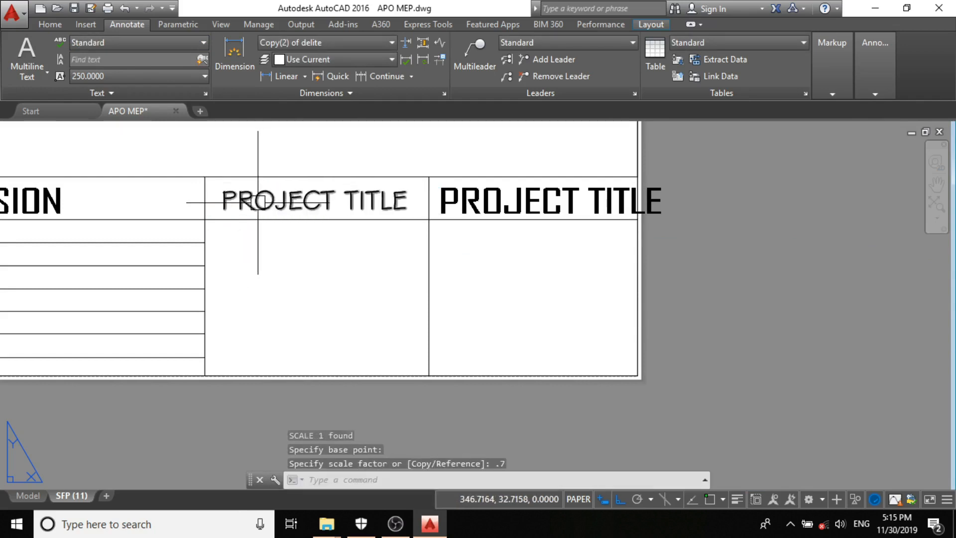
{"action": "left_click", "coordinate": [249, 192]}
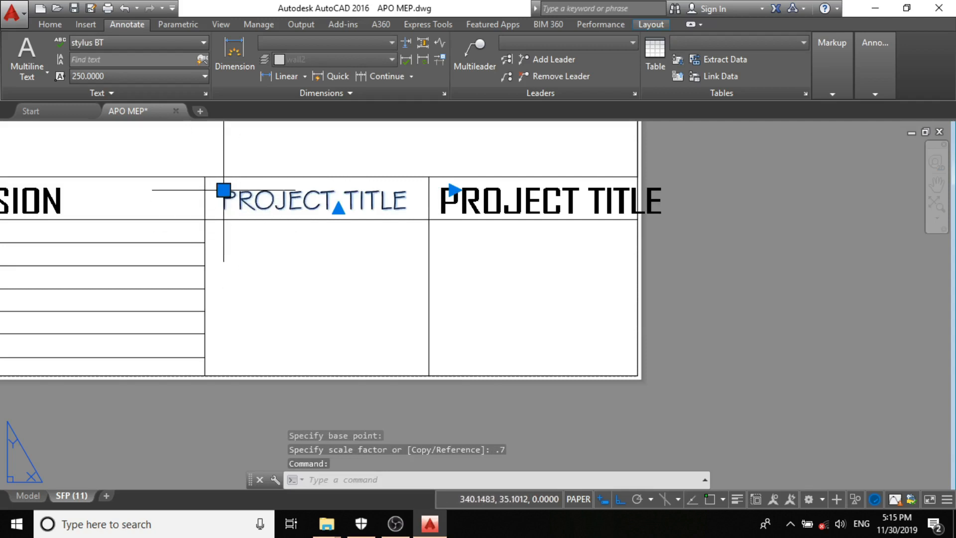
{"action": "left_click", "coordinate": [224, 189]}
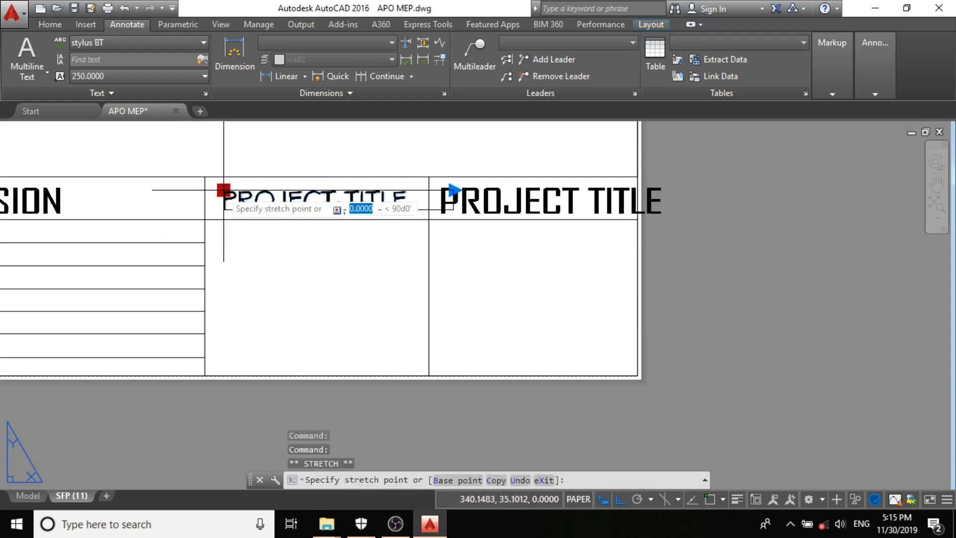
{"action": "key", "text": "Escape"}
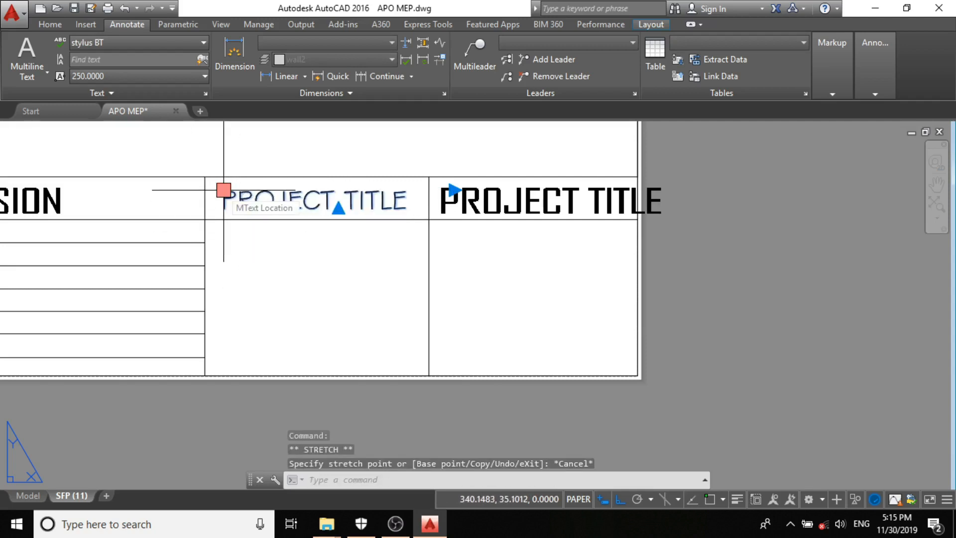
{"action": "key", "text": "Escape"}
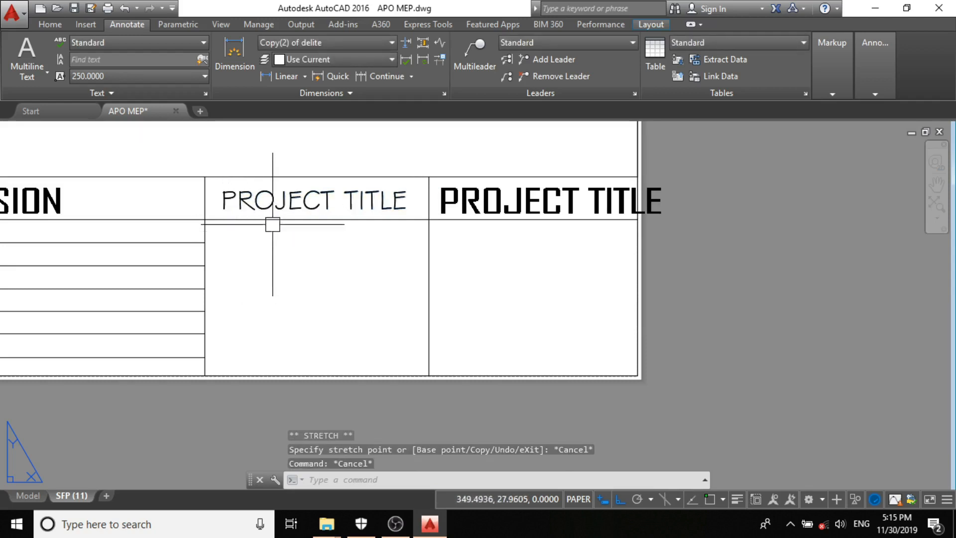
Step: Replace the PROJECT TITLE text in the cell right of REVISION with DESIGNED
{"action": "left_click", "coordinate": [278, 199]}
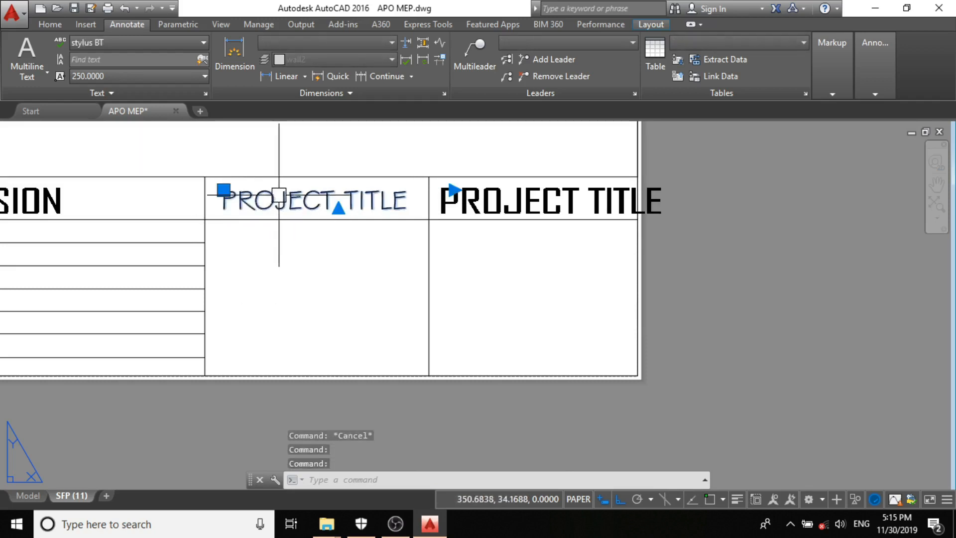
{"action": "double_click", "coordinate": [278, 196]}
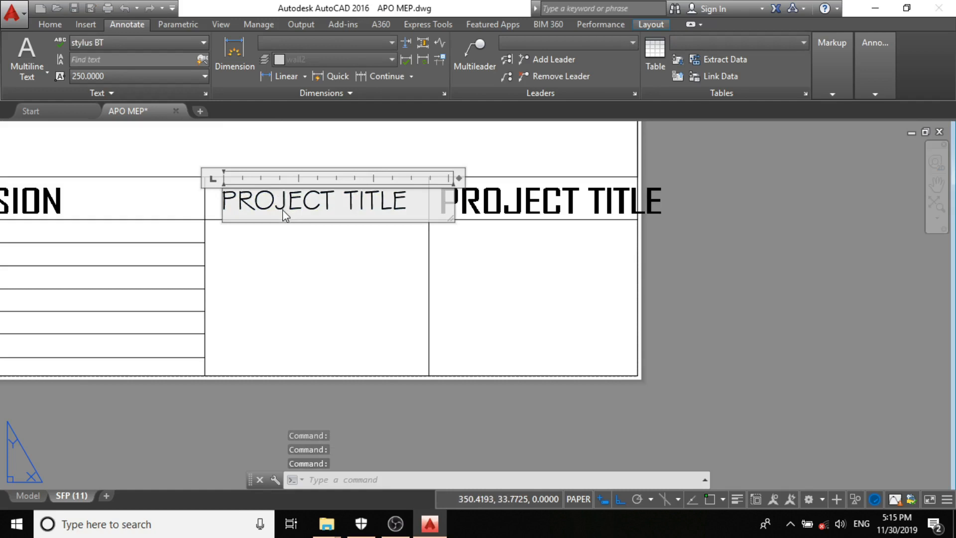
{"action": "left_click_drag", "start_coordinate": [407, 205], "coordinate": [116, 209]}
{"action": "type", "text": "DESIGNED"}
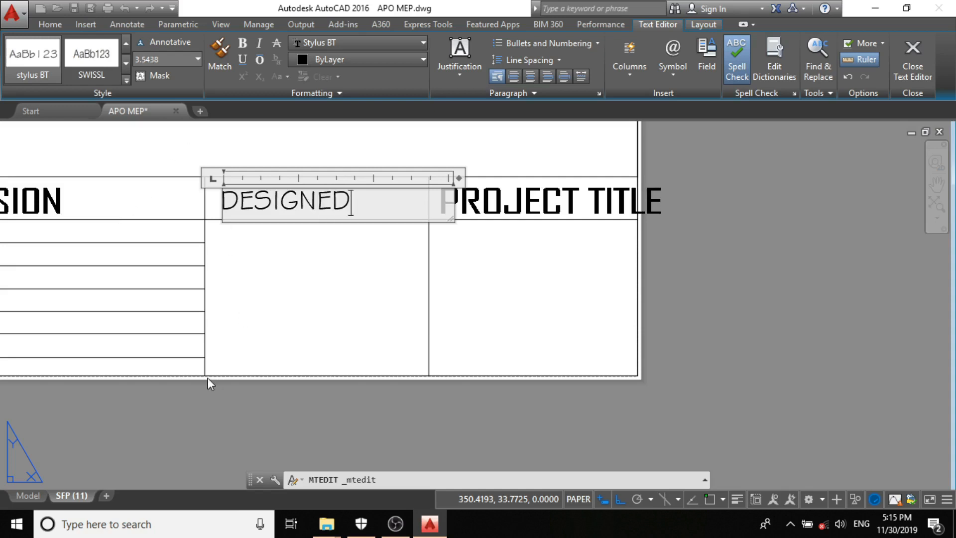
{"action": "left_click", "coordinate": [278, 319]}
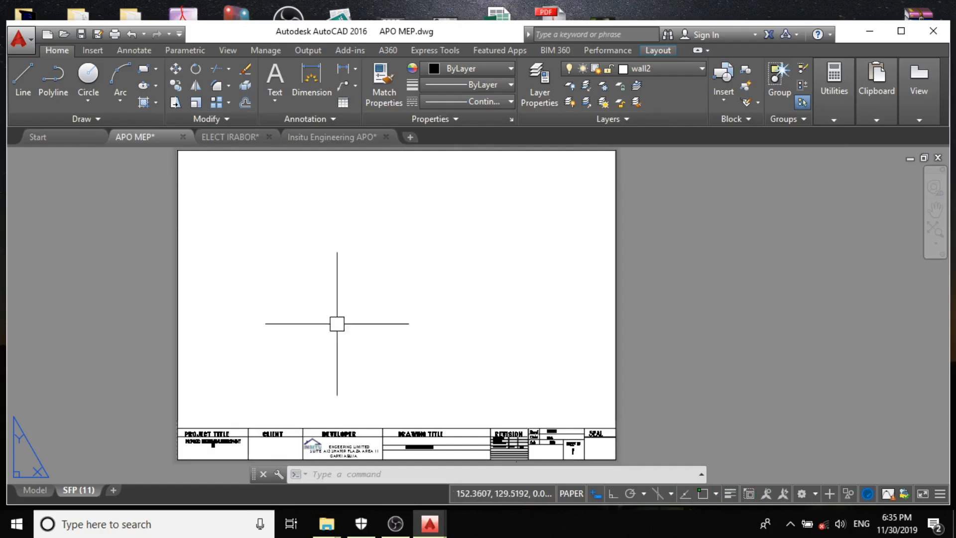
Step: Examine the completed title block, focusing on the PROJECT TITLE, CLIENT and DEVELOPER cells
{"action": "scroll", "coordinate": [282, 398], "scroll_direction": "up", "scroll_amount": 2}
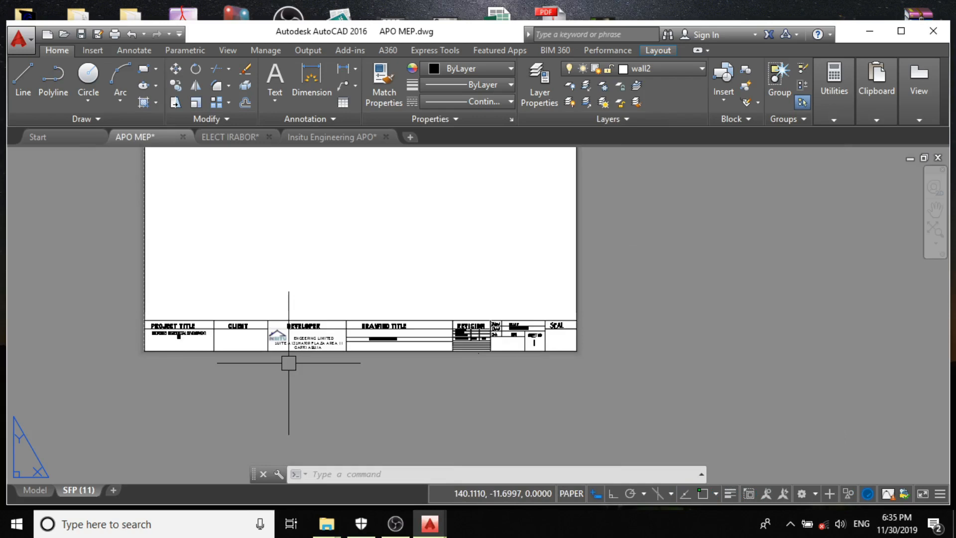
{"action": "scroll", "coordinate": [288, 363], "scroll_direction": "up", "scroll_amount": 3}
{"action": "scroll", "coordinate": [454, 337], "scroll_direction": "down", "scroll_amount": 2}
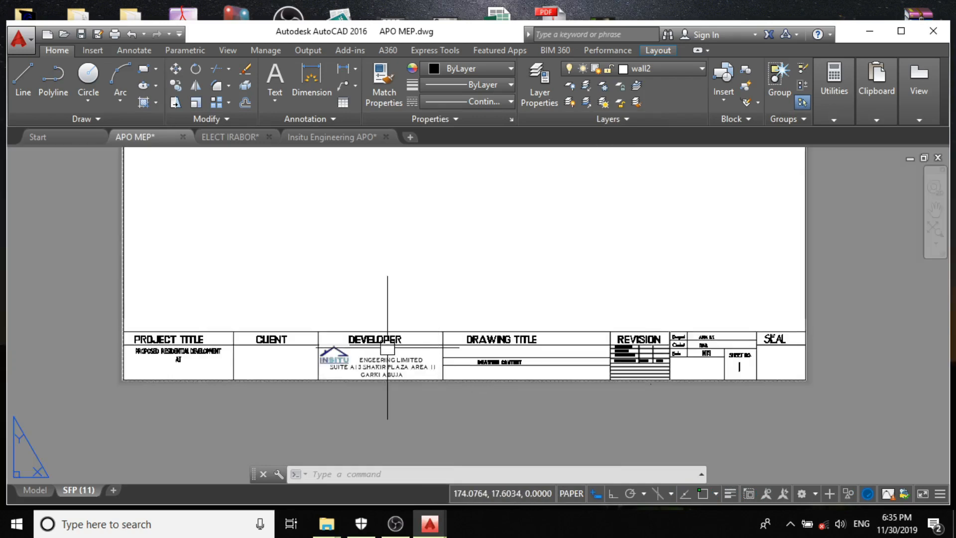
{"action": "scroll", "coordinate": [135, 344], "scroll_direction": "up", "scroll_amount": 3}
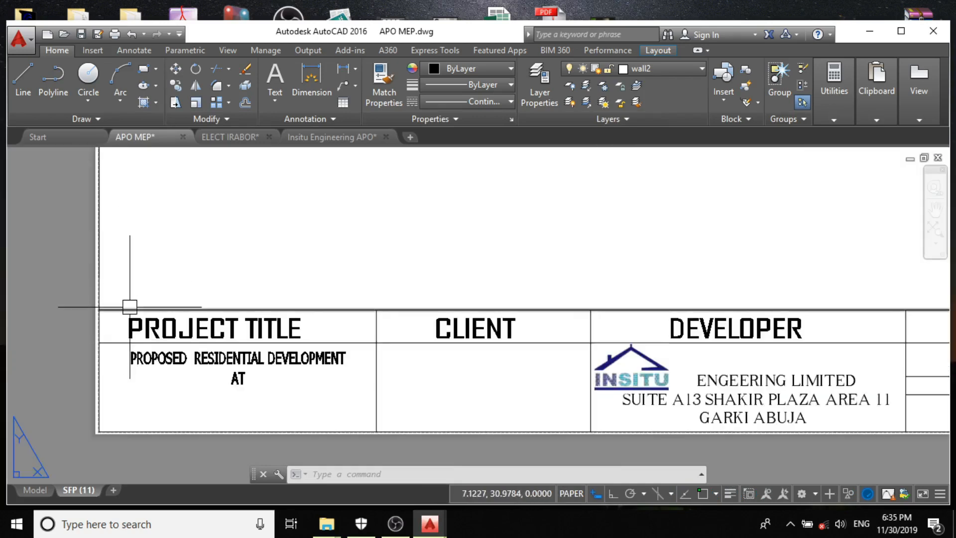
{"action": "scroll", "coordinate": [111, 331], "scroll_direction": "down", "scroll_amount": 2}
{"action": "scroll", "coordinate": [178, 342], "scroll_direction": "up", "scroll_amount": 2}
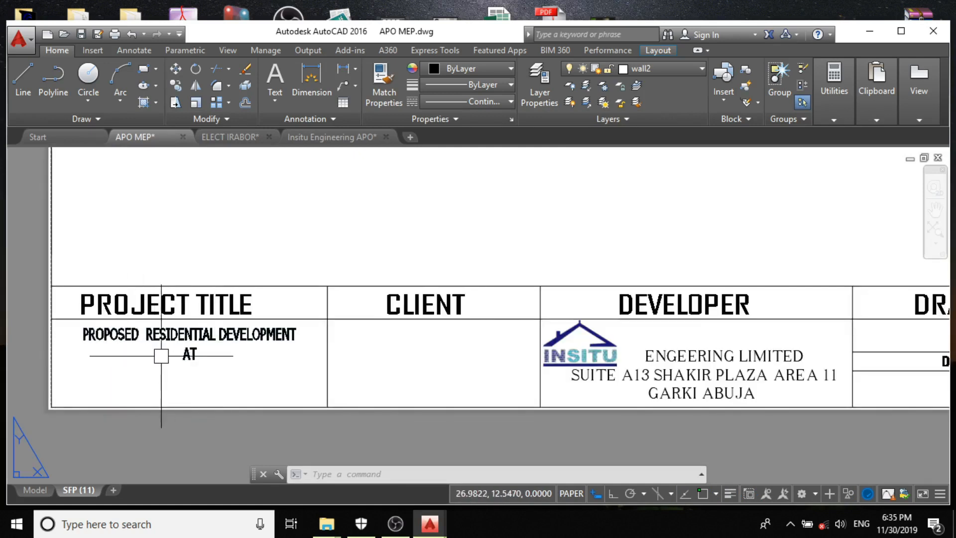
{"action": "scroll", "coordinate": [160, 354], "scroll_direction": "down", "scroll_amount": 2}
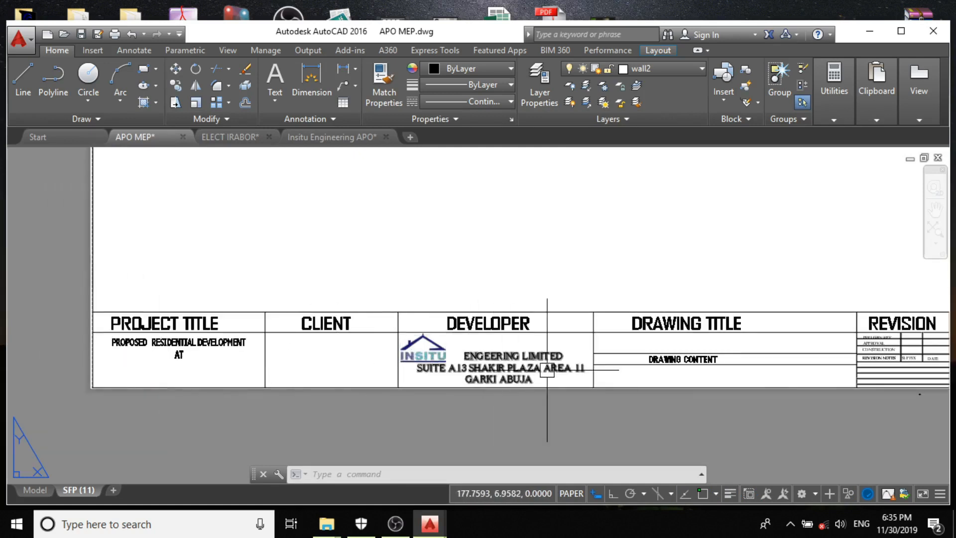
Step: Adjust the company address text frame in the DEVELOPER cell so that INSITU sits on its own line
{"action": "scroll", "coordinate": [548, 371], "scroll_direction": "up", "scroll_amount": 2}
{"action": "double_click", "coordinate": [475, 354]}
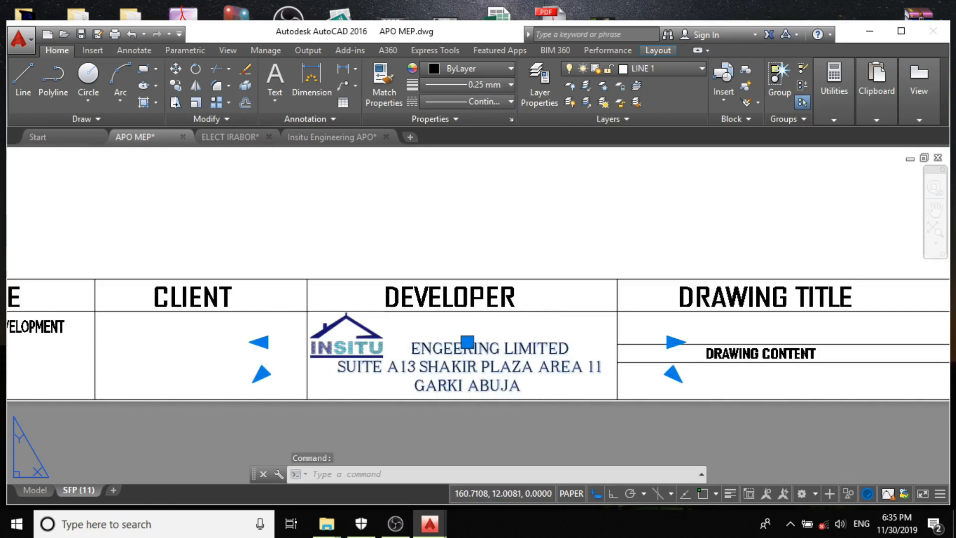
{"action": "key", "text": "Escape"}
{"action": "key", "text": "Escape"}
Step: Review the REVISION table, the Designed, Checked and Scale rows, and the SHEET NO. and SEAL cells
{"action": "scroll", "coordinate": [472, 298], "scroll_direction": "down", "scroll_amount": 2}
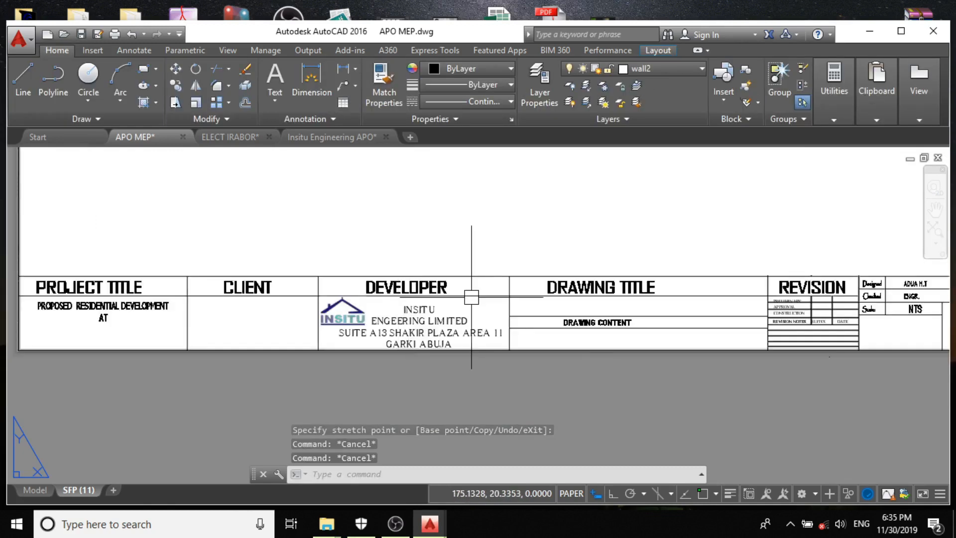
{"action": "scroll", "coordinate": [647, 299], "scroll_direction": "up", "scroll_amount": 2}
{"action": "scroll", "coordinate": [481, 273], "scroll_direction": "down", "scroll_amount": 4}
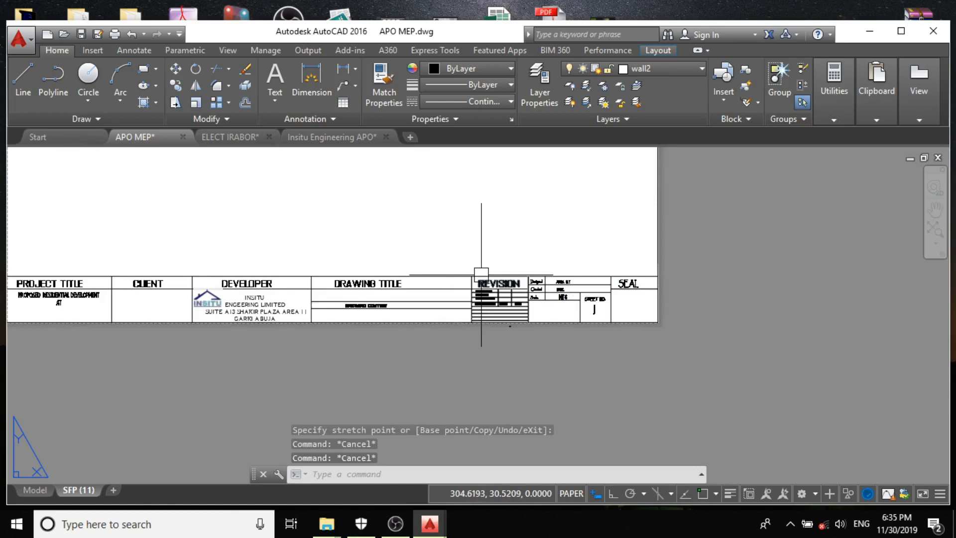
{"action": "scroll", "coordinate": [481, 274], "scroll_direction": "up", "scroll_amount": 4}
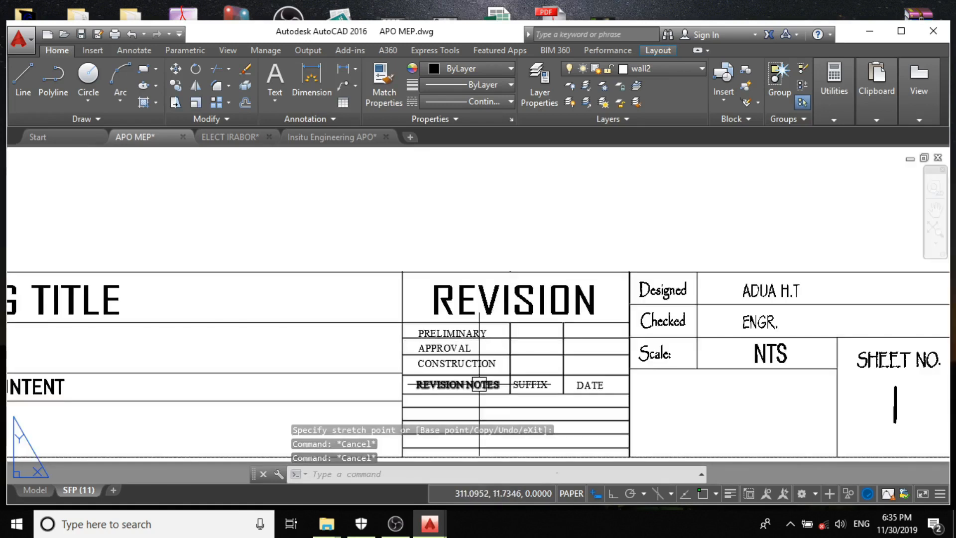
{"action": "scroll", "coordinate": [479, 385], "scroll_direction": "down", "scroll_amount": 2}
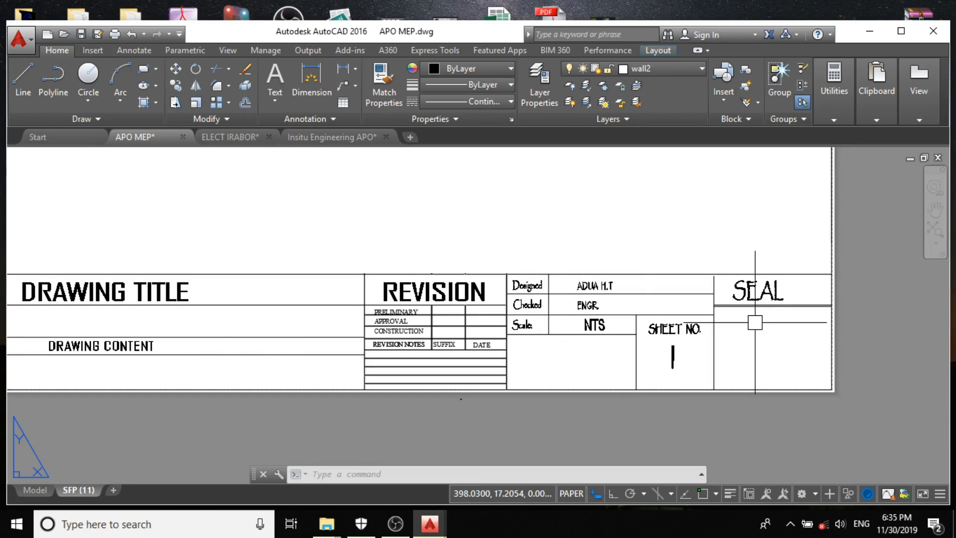
{"action": "scroll", "coordinate": [755, 323], "scroll_direction": "down", "scroll_amount": 5}
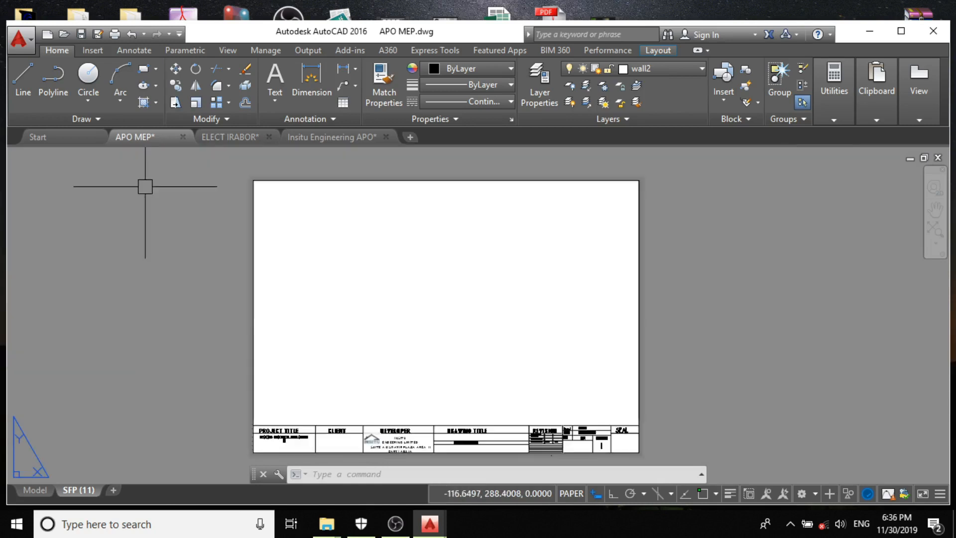
Step: Close the APO MEP drawing and save its changes
{"action": "left_click", "coordinate": [183, 138]}
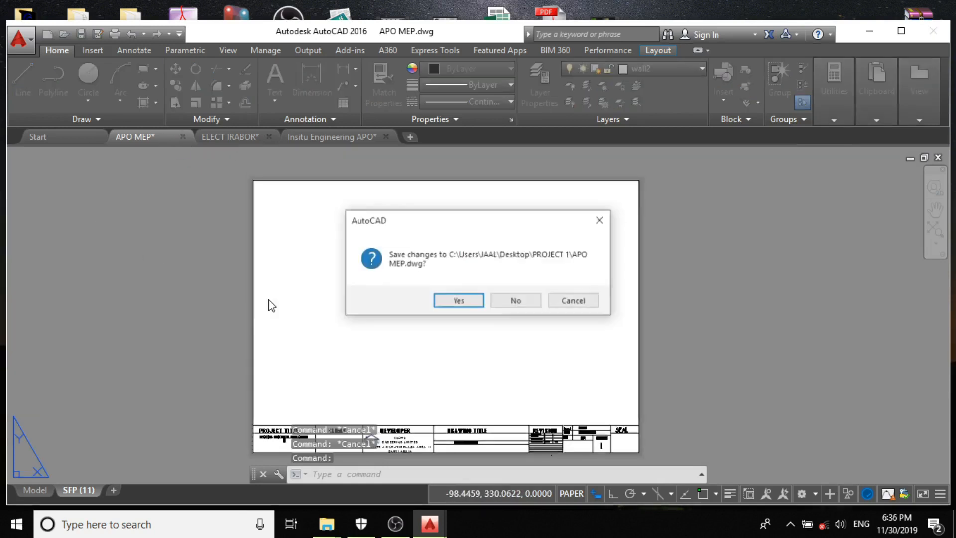
{"action": "left_click", "coordinate": [456, 301]}
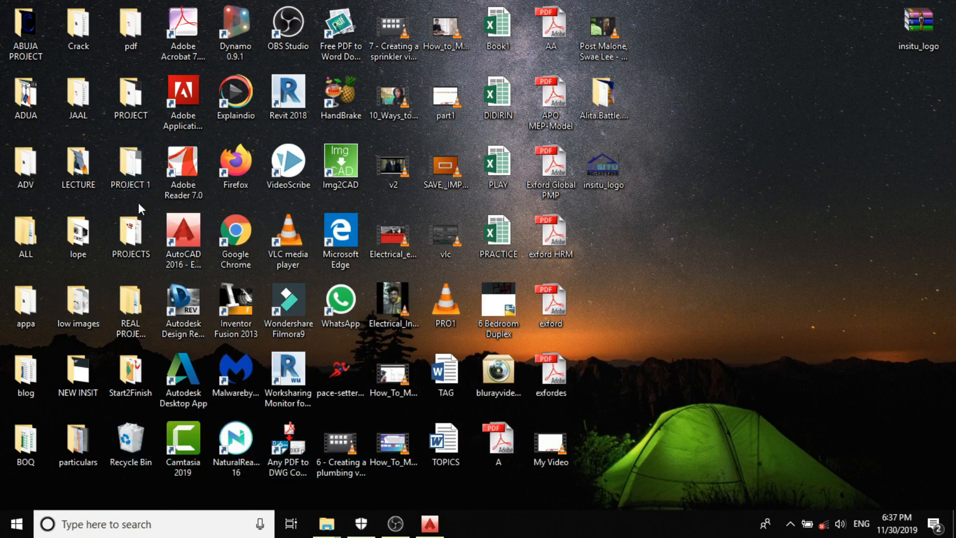
Step: Make two copies of the APO MEP drawing file within the PROJECT 1 folder on the desktop
{"action": "double_click", "coordinate": [130, 172]}
{"action": "left_click", "coordinate": [260, 282]}
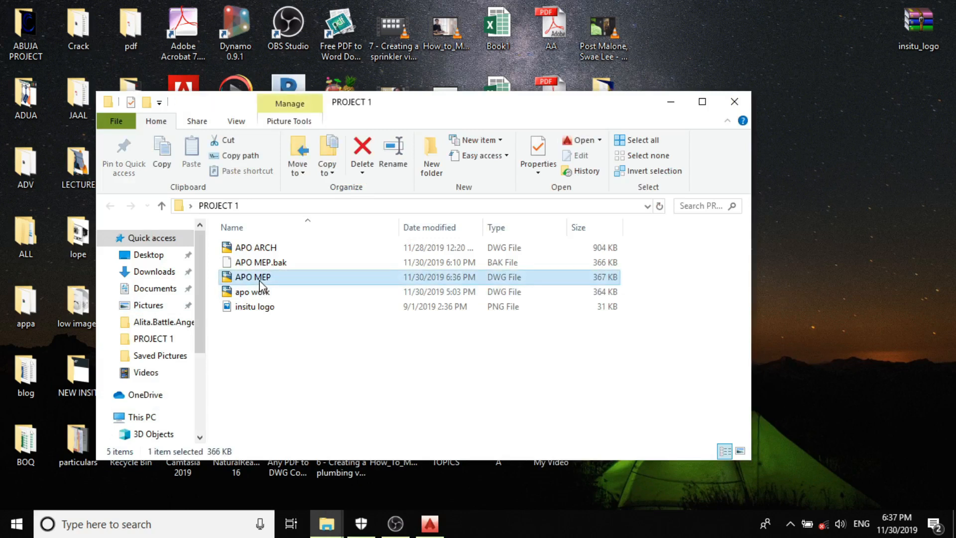
{"action": "right_click", "coordinate": [259, 282]}
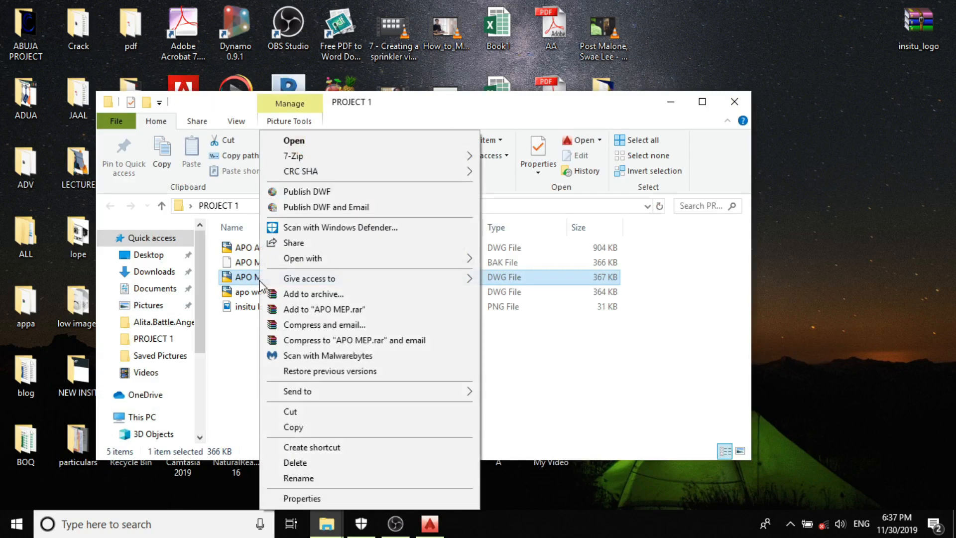
{"action": "left_click", "coordinate": [296, 428]}
{"action": "right_click", "coordinate": [277, 367]}
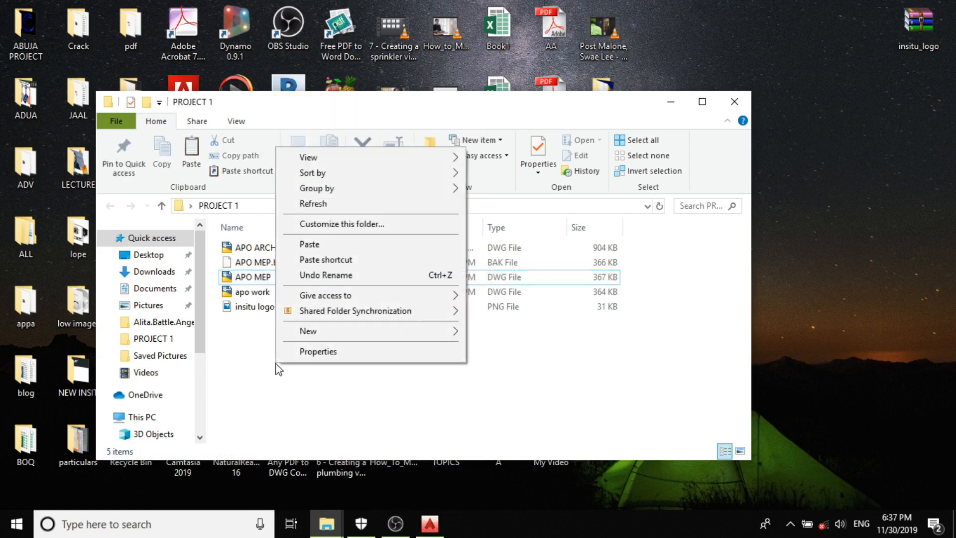
{"action": "left_click", "coordinate": [309, 245]}
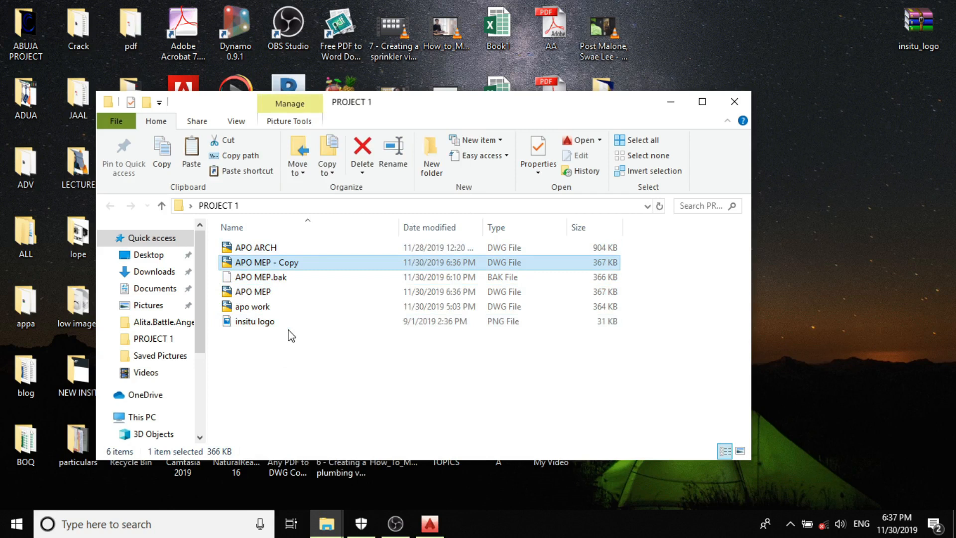
{"action": "key", "text": "ctrl+v"}
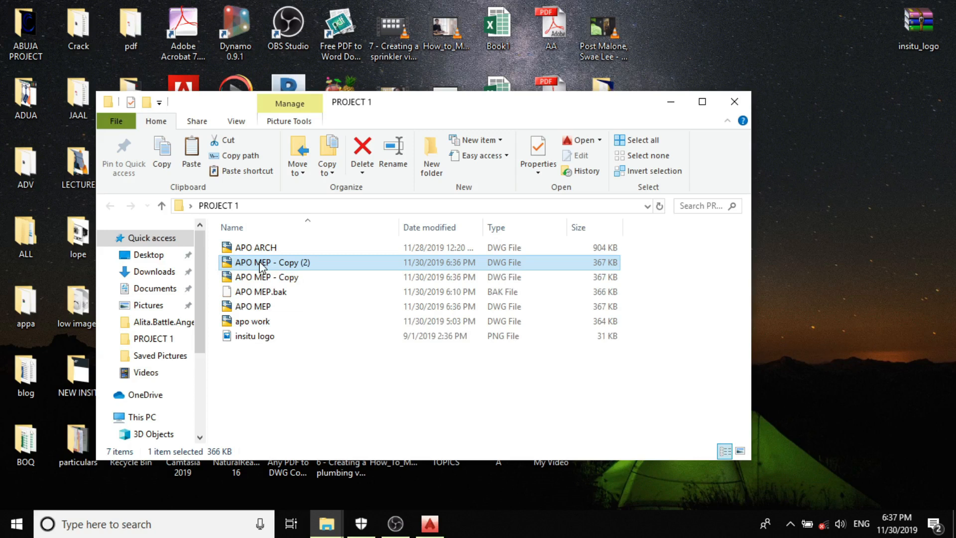
Step: Rename the second copy of the APO MEP drawing as APO ELECT
{"action": "left_click", "coordinate": [260, 263]}
{"action": "left_click_drag", "start_coordinate": [260, 263], "coordinate": [348, 280]}
{"action": "type", "text": "ELE"}
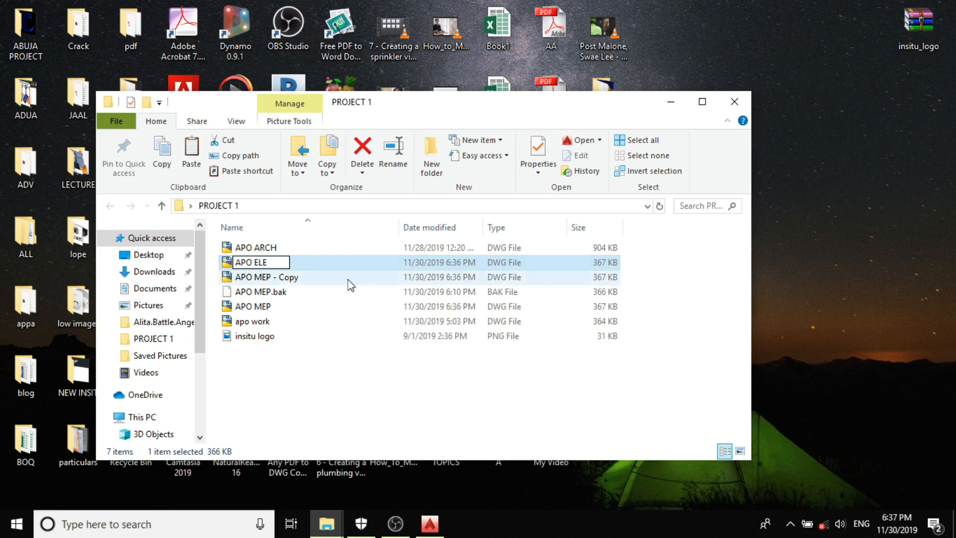
{"action": "type", "text": "CT"}
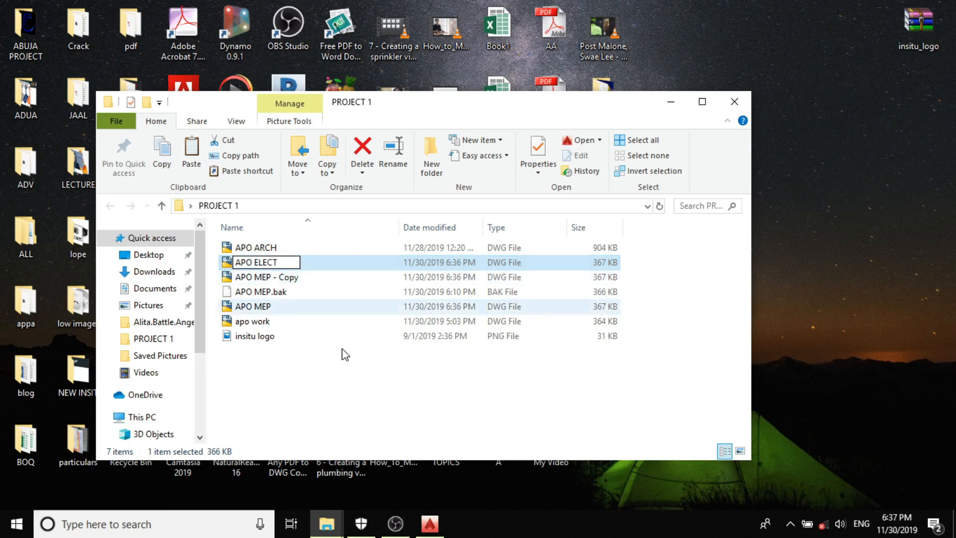
{"action": "left_click", "coordinate": [345, 354]}
Step: Rename the remaining copy of the APO MEP drawing as APO MECH
{"action": "right_click", "coordinate": [271, 281]}
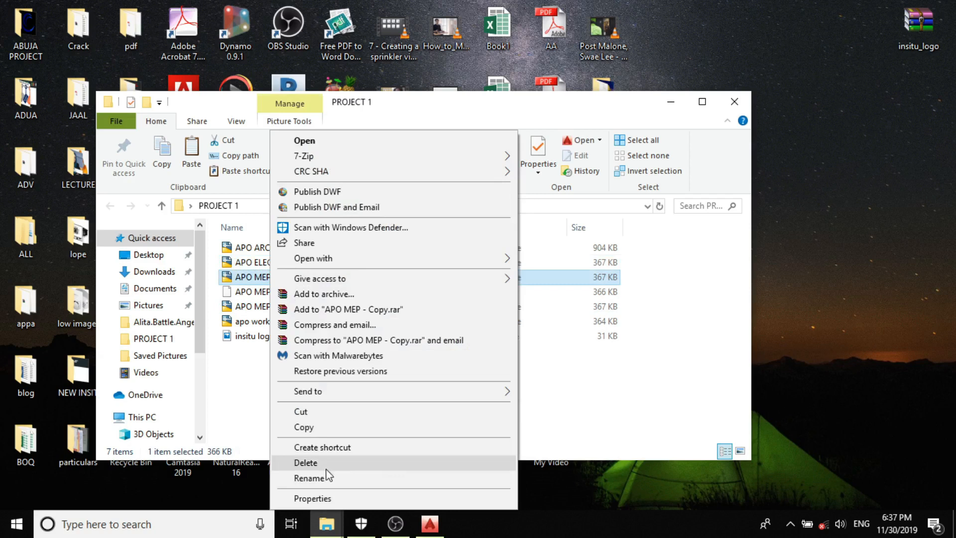
{"action": "left_click", "coordinate": [311, 478]}
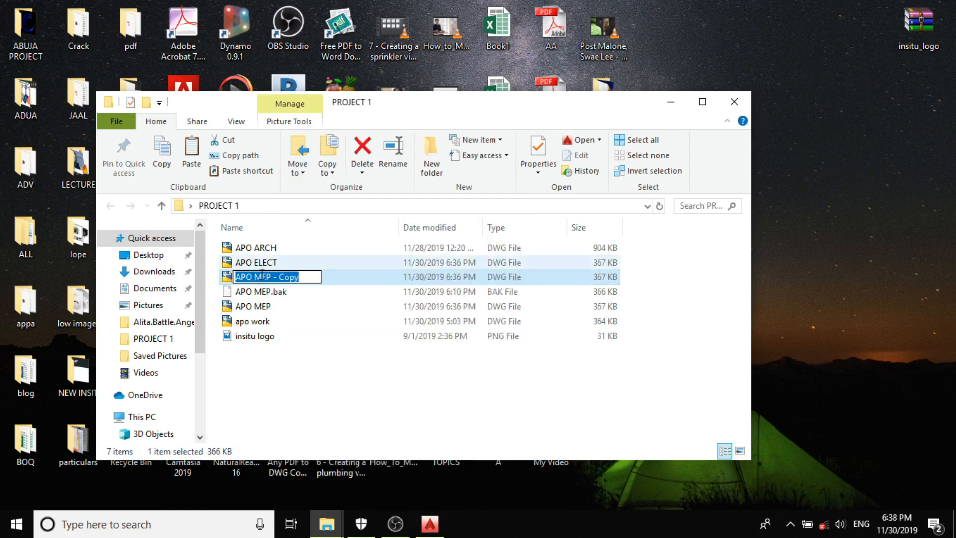
{"action": "left_click_drag", "start_coordinate": [262, 277], "coordinate": [390, 299]}
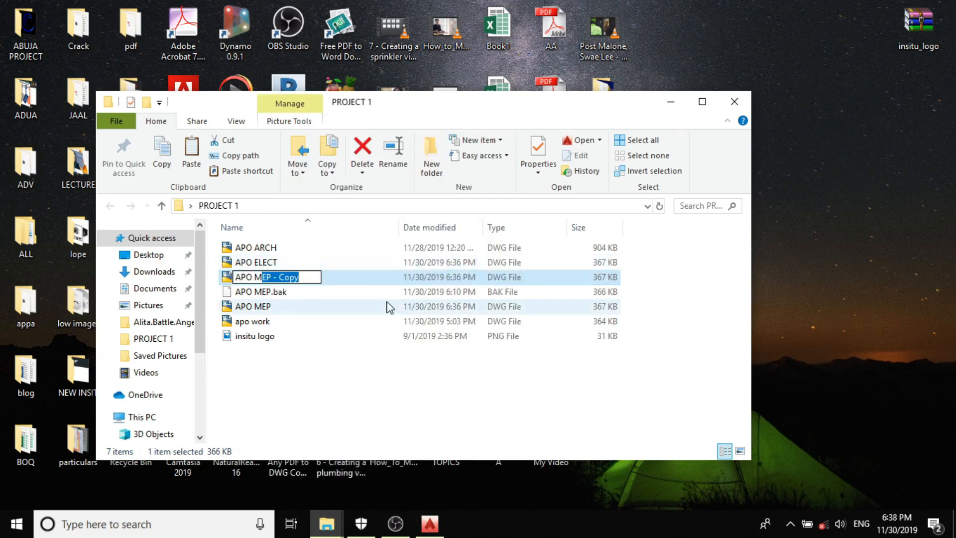
{"action": "type", "text": "ECH"}
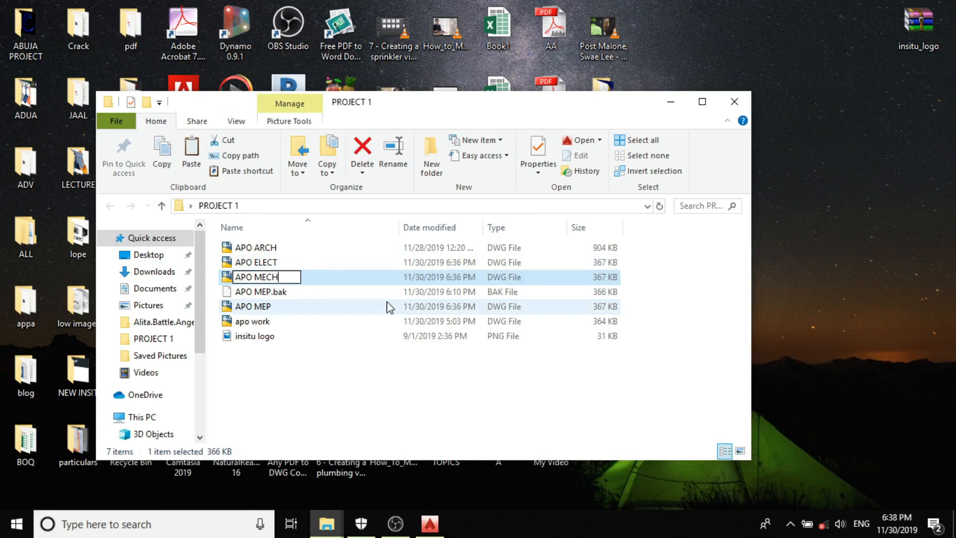
{"action": "key", "text": "Return"}
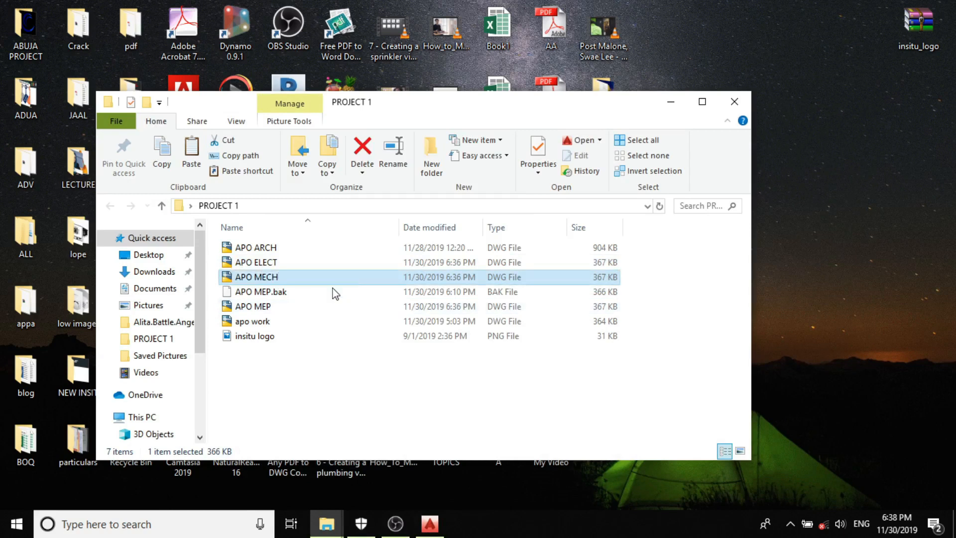